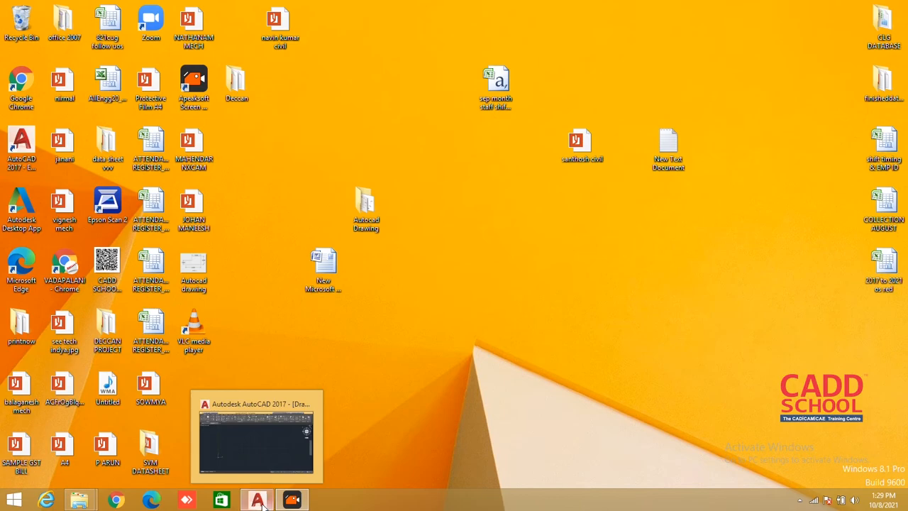
Switch to the AutoCAD window with Drawing1 and get ready to enter a command.
click(262, 502)
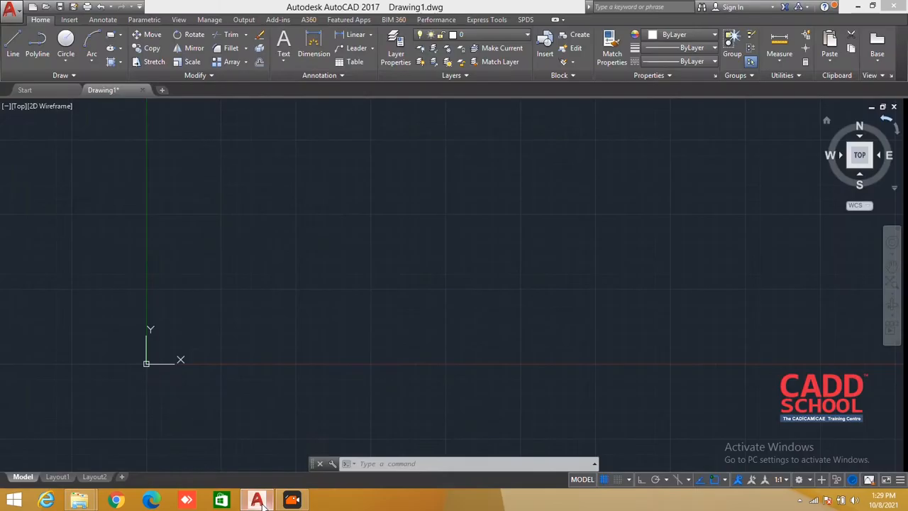
click(375, 465)
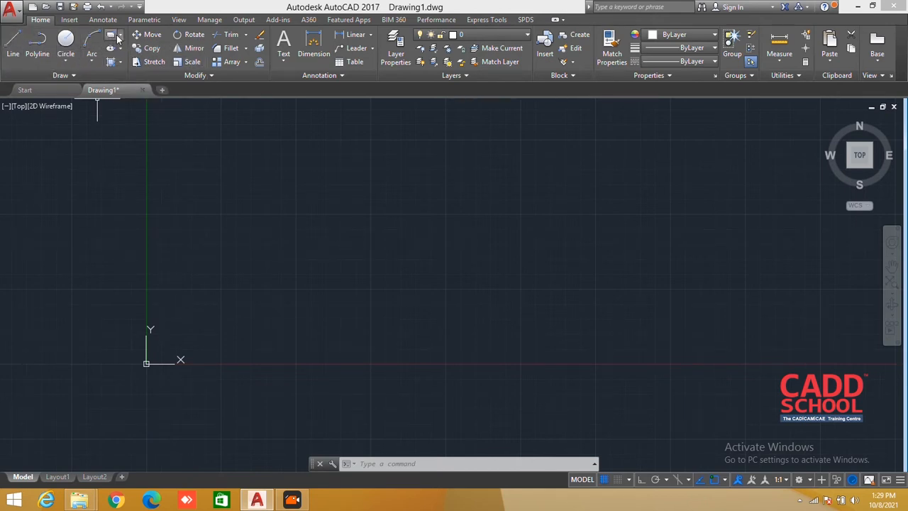
click(382, 465)
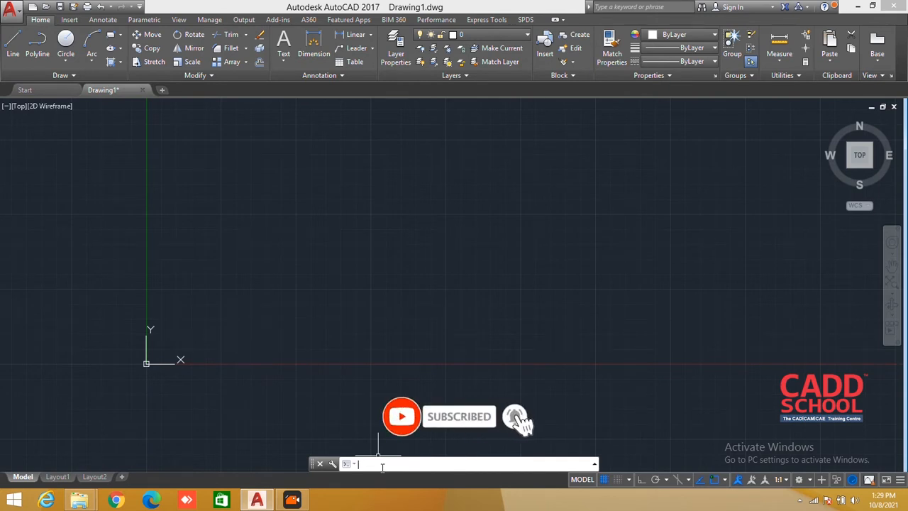
text(UNI)
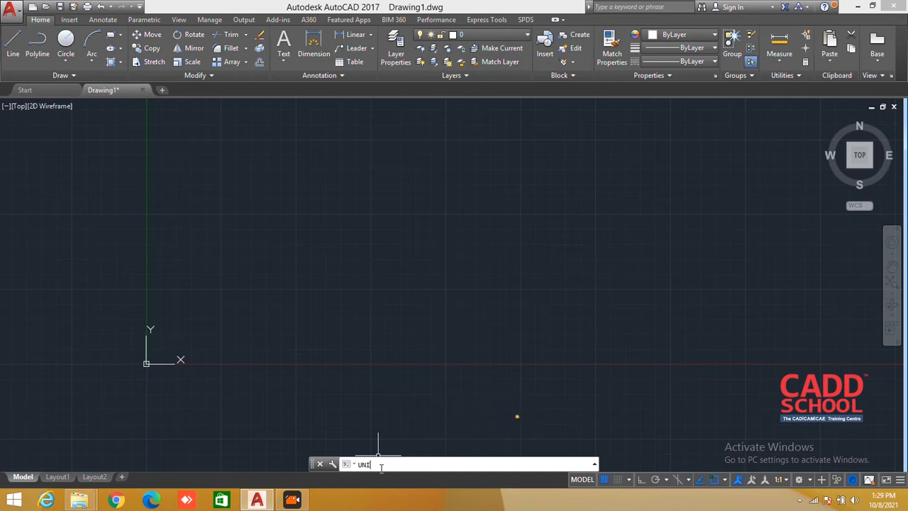
key(Escape)
text(union)
key(Return)
key(Escape)
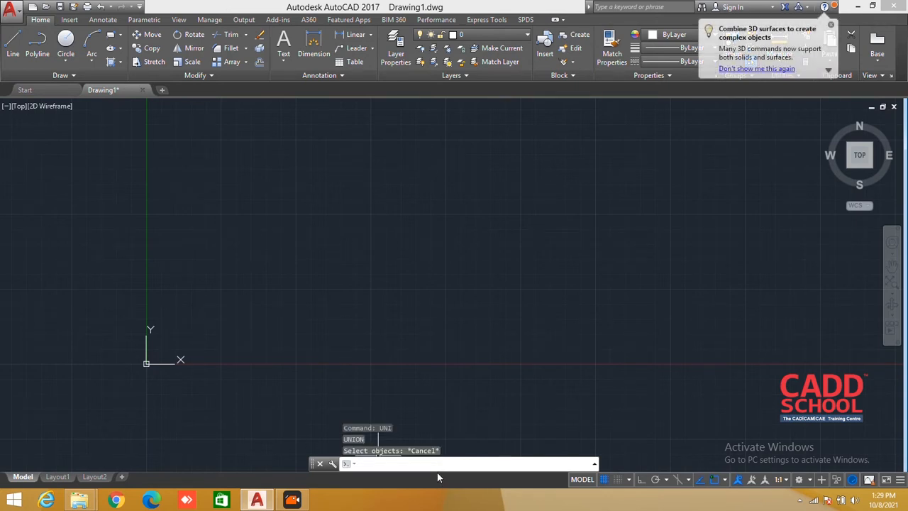
Set the insertion scale in the Drawing Units settings to Millimeters.
text(unit)
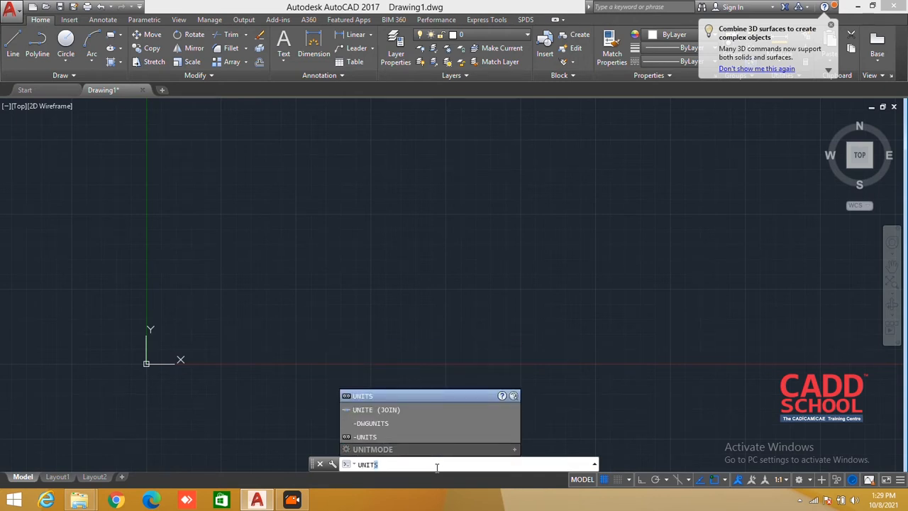
key(Return)
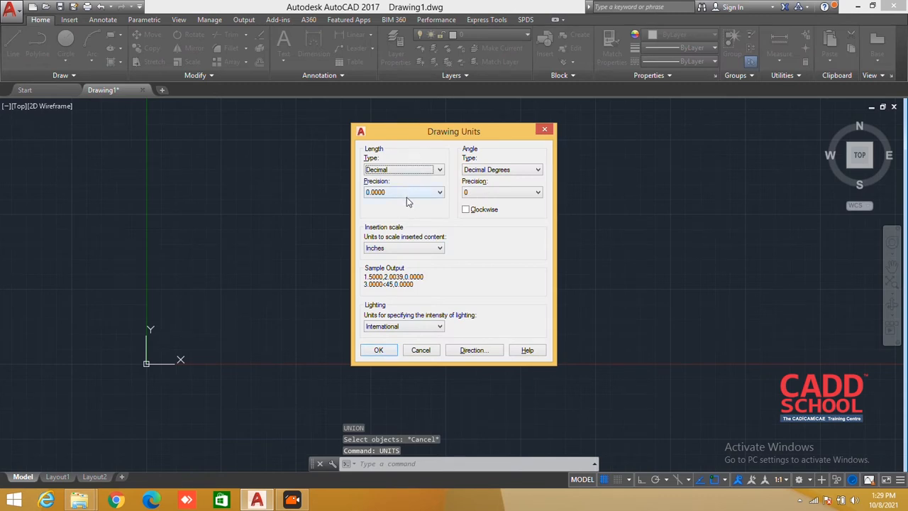
click(415, 249)
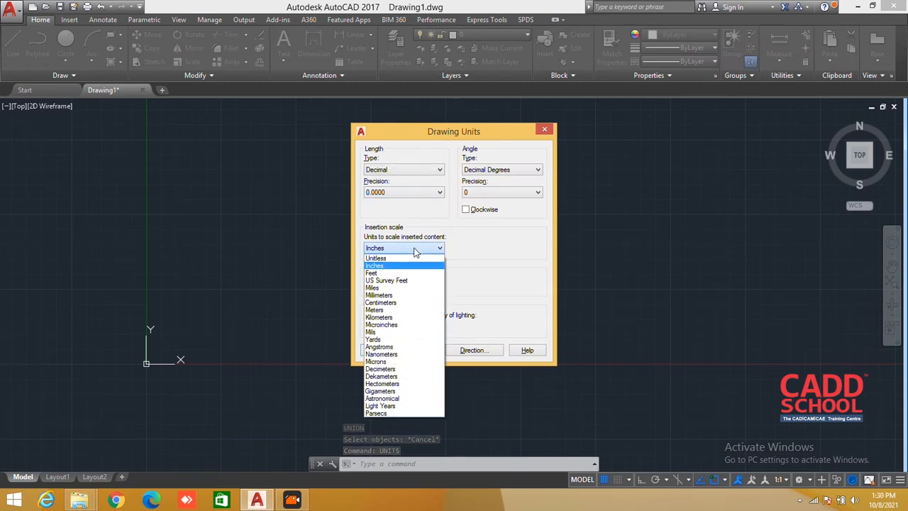
click(407, 295)
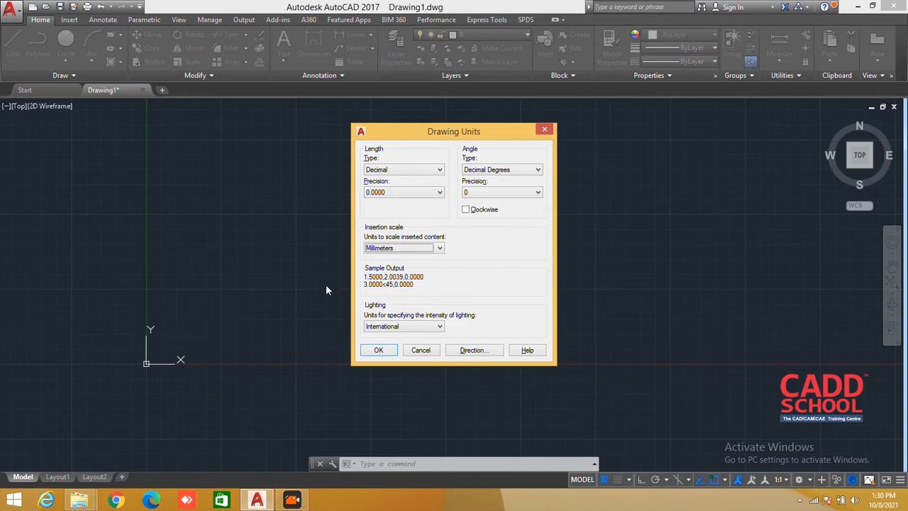
click(377, 348)
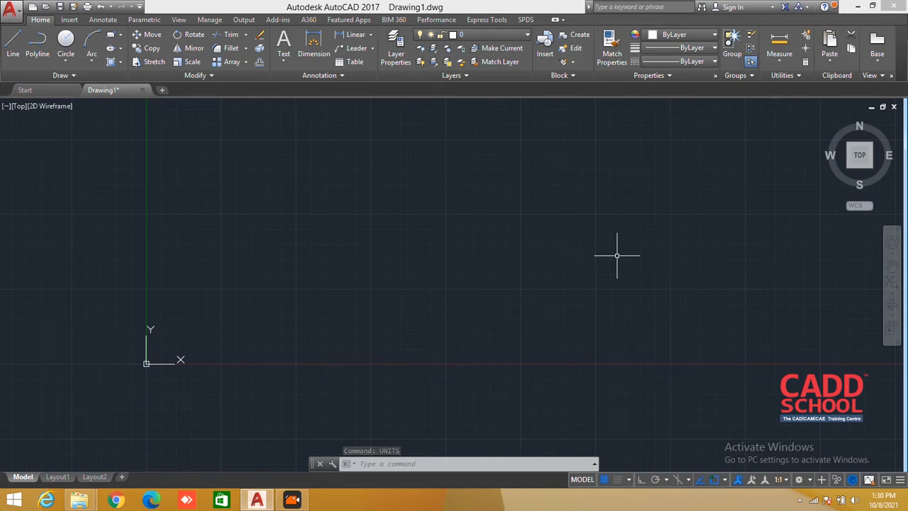
Set the model space limits with the lower left corner at 0,0 and the upper right corner at 297,210.
click(394, 464)
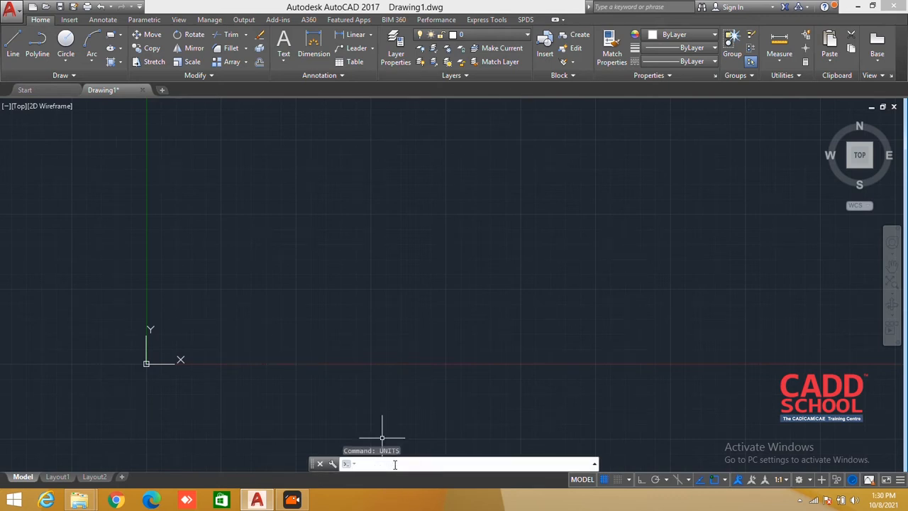
text(LIMITS)
key(Return)
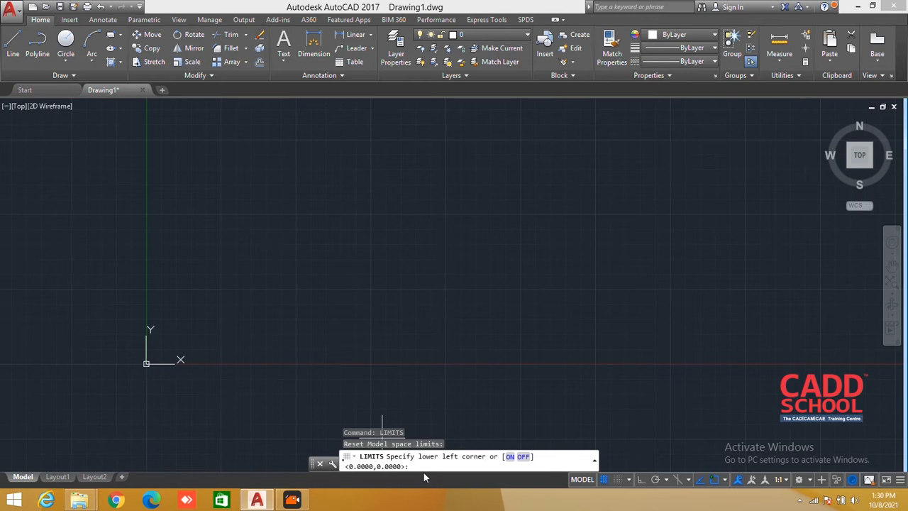
key(Return)
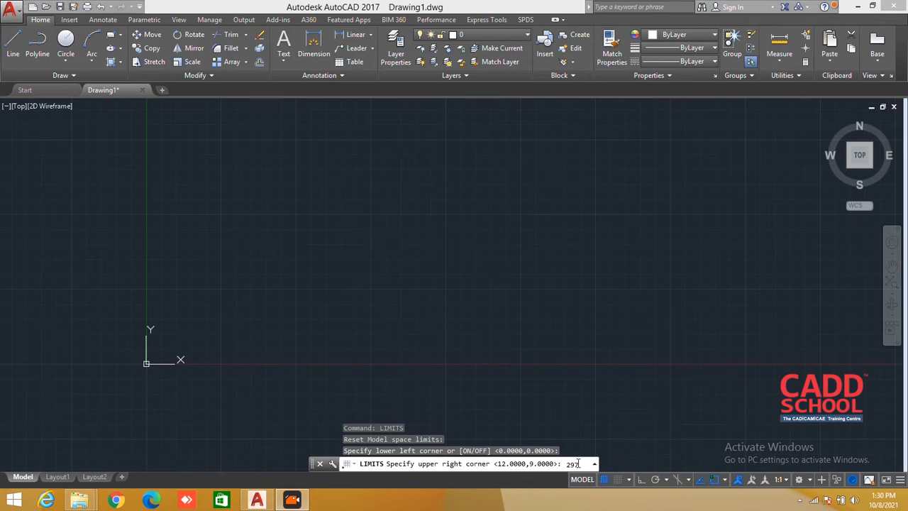
text(,)
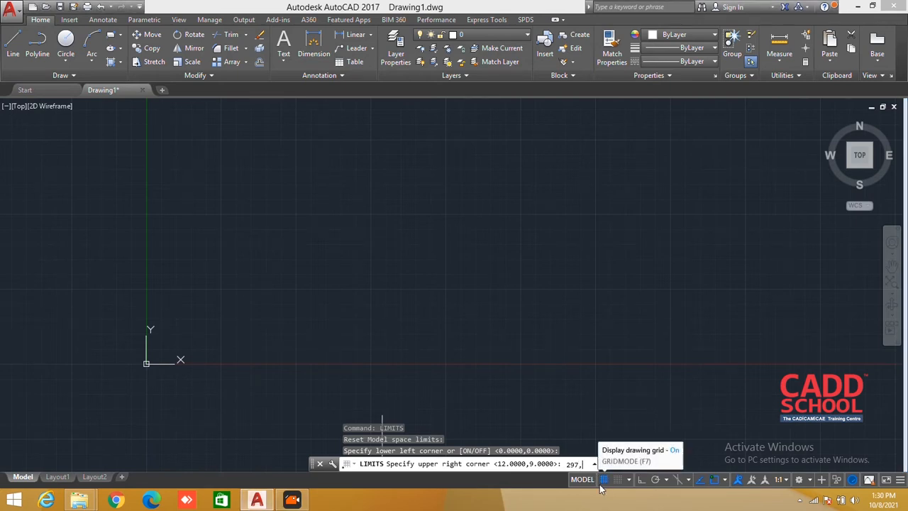
text(210)
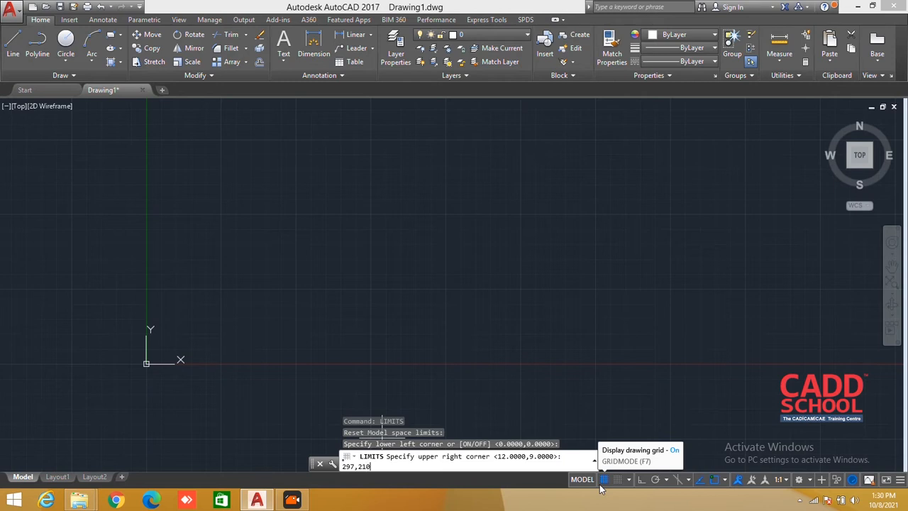
key(Return)
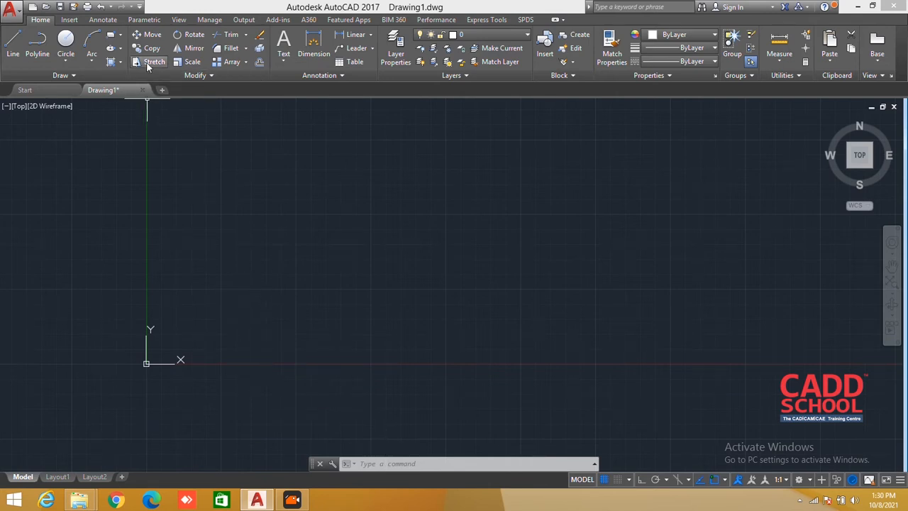
Draw a trial rectangle with its lower left corner near the origin and delete it.
click(110, 34)
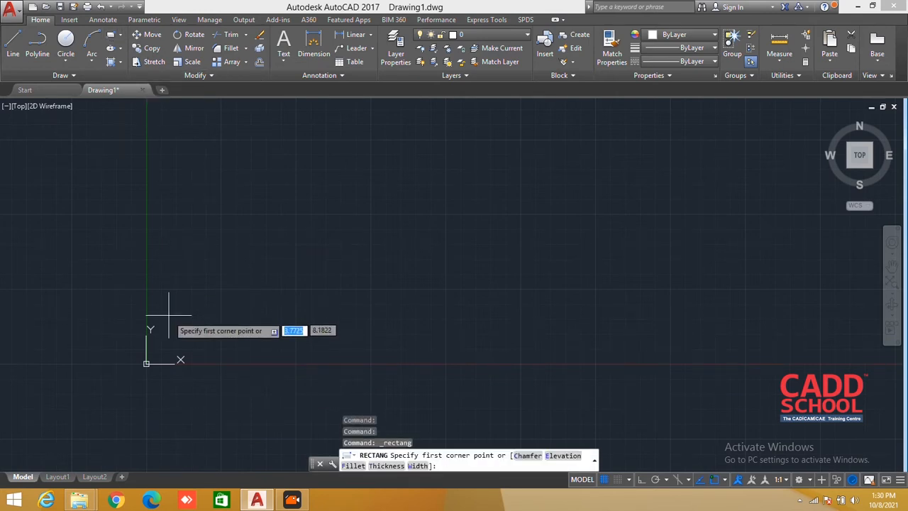
click(147, 362)
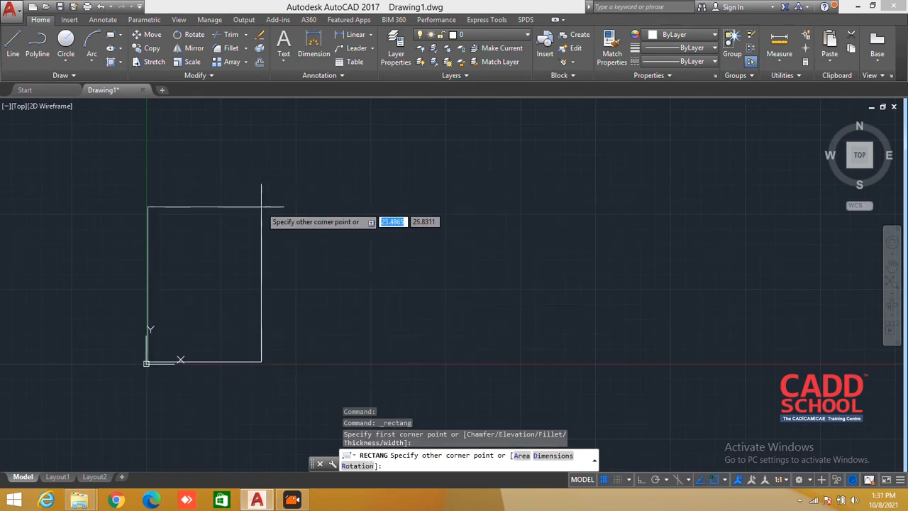
click(551, 183)
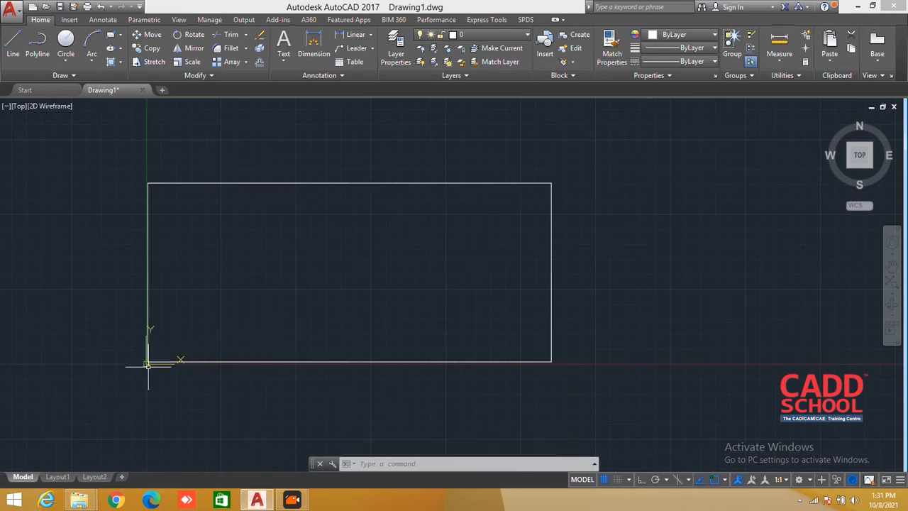
mouse_move(146, 362)
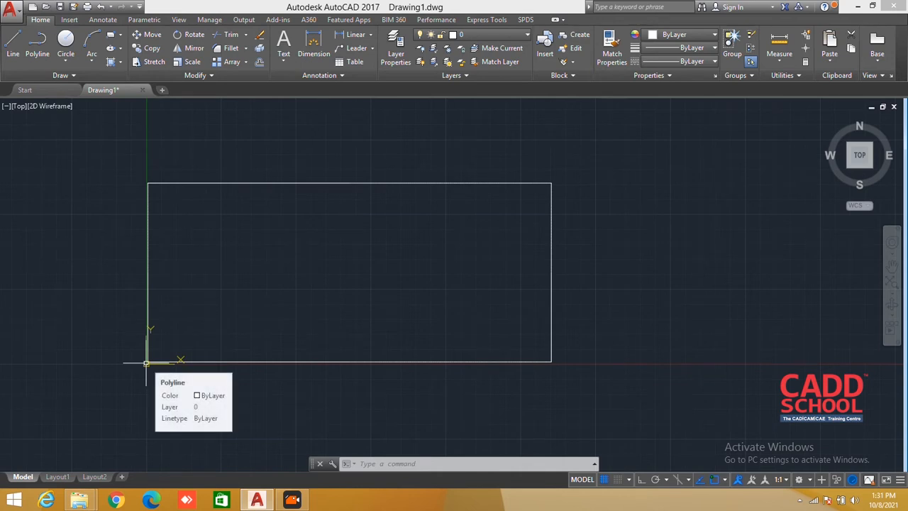
click(208, 183)
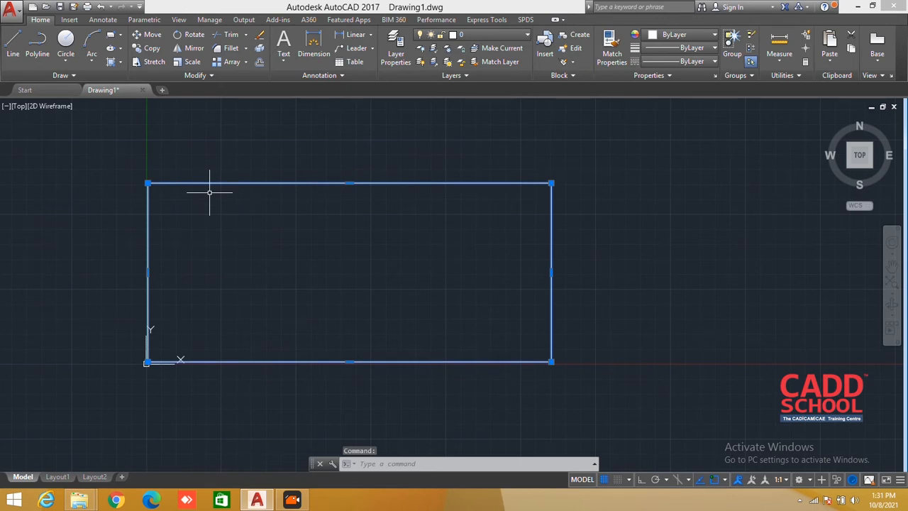
key(Delete)
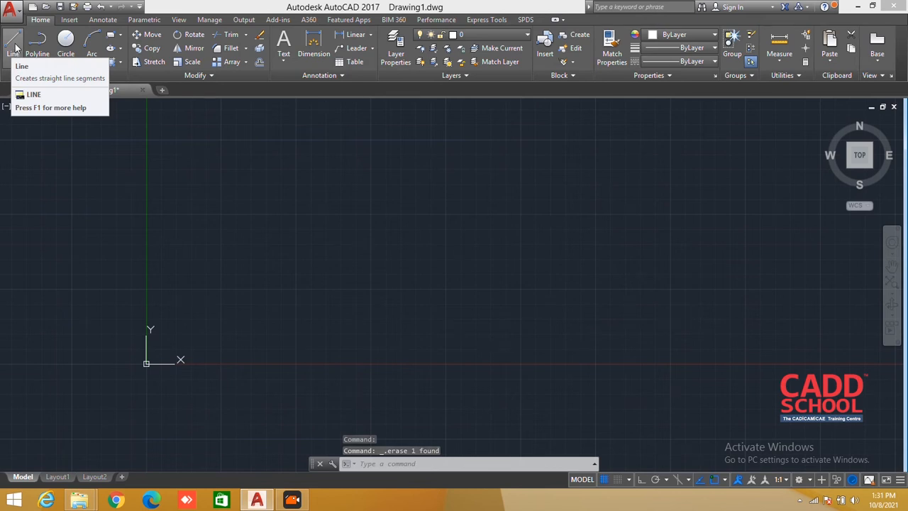
Open the Line image from the Autocad Drawing folder on the desktop and view it full screen.
click(855, 5)
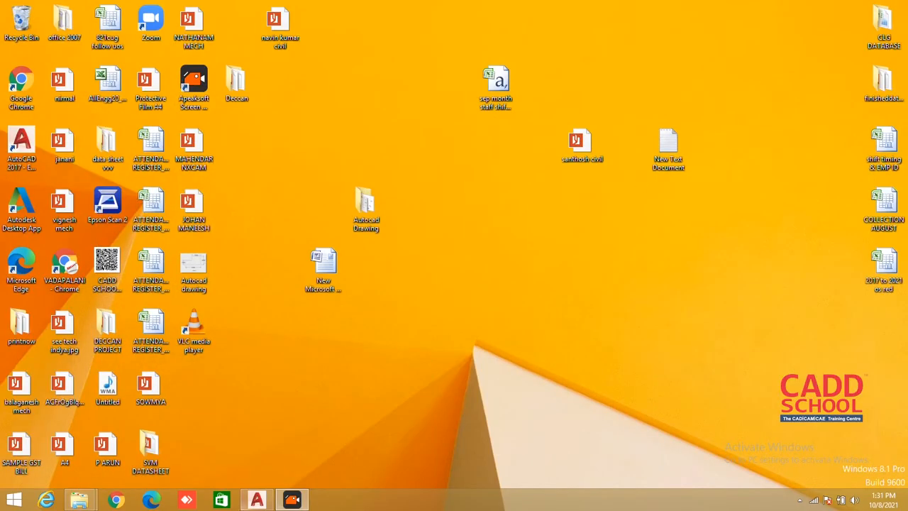
double_click(366, 210)
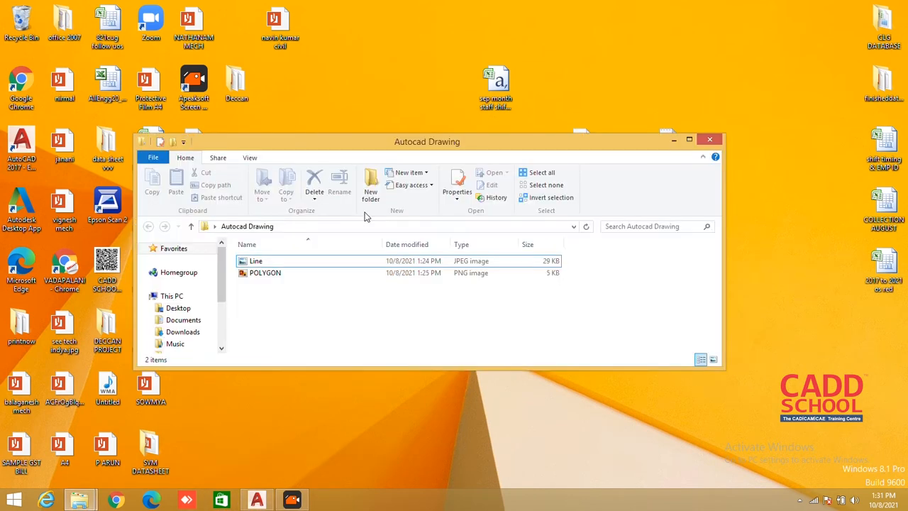
click(312, 264)
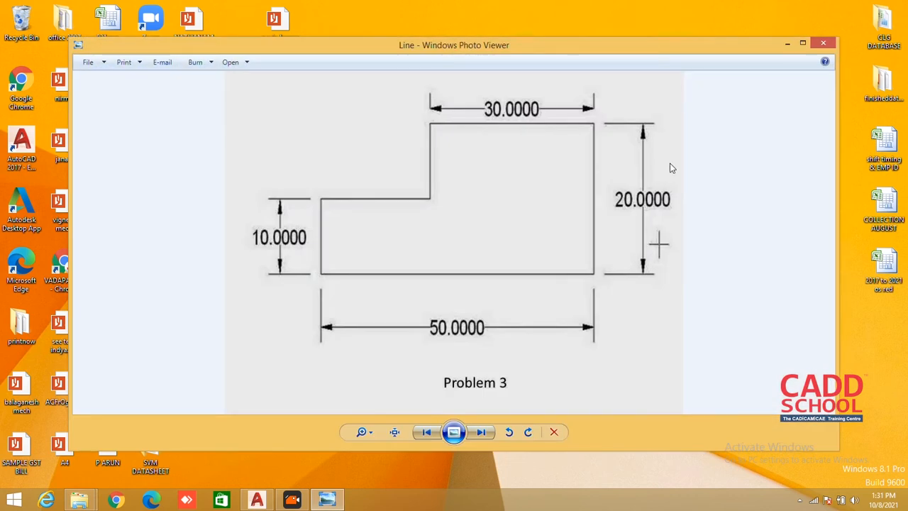
click(803, 44)
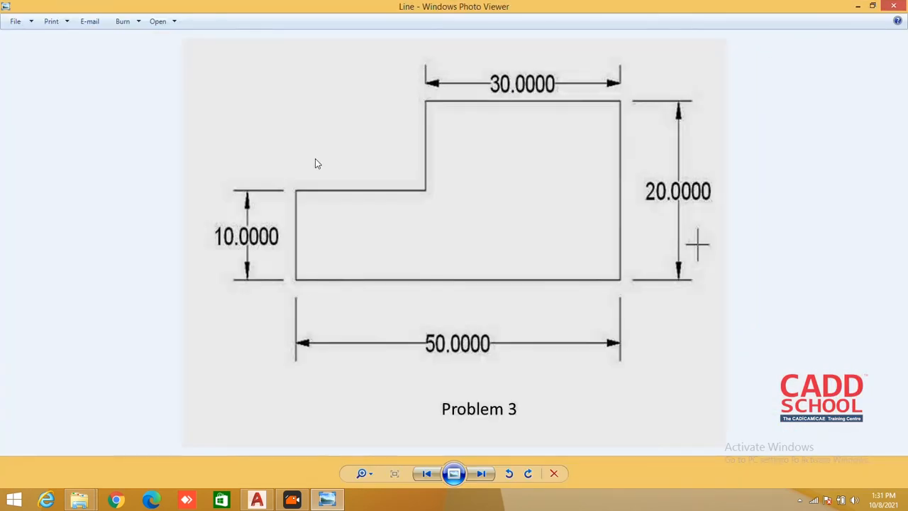
Switch from the reference image back to the AutoCAD drawing.
click(257, 500)
click(342, 475)
key(alt+Tab)
click(16, 53)
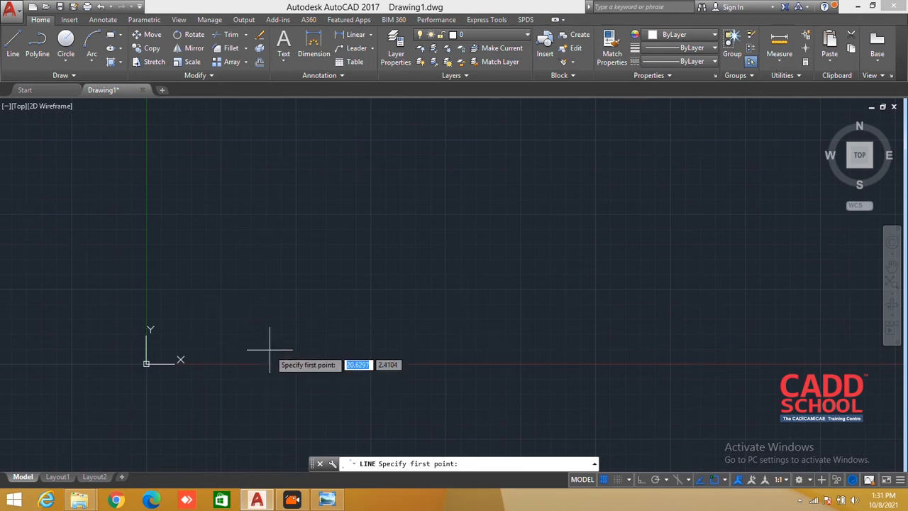
text(30)
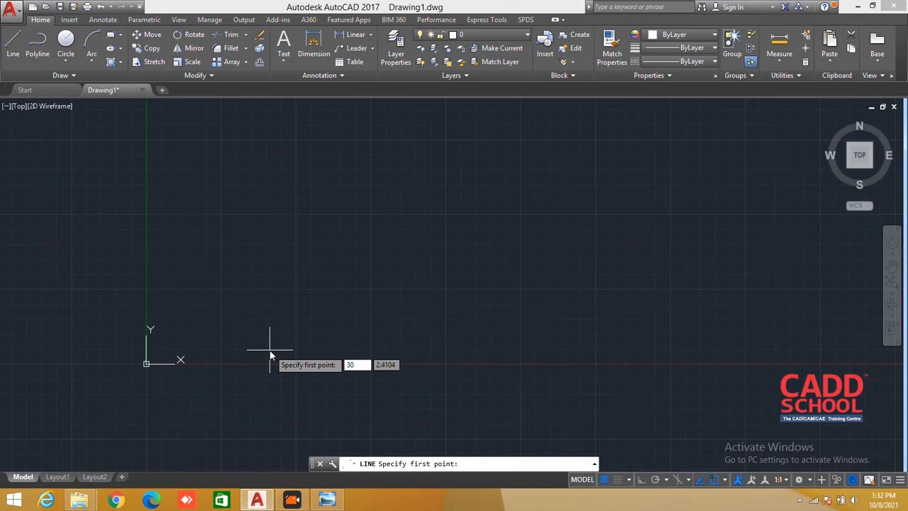
key(Tab)
text(3)
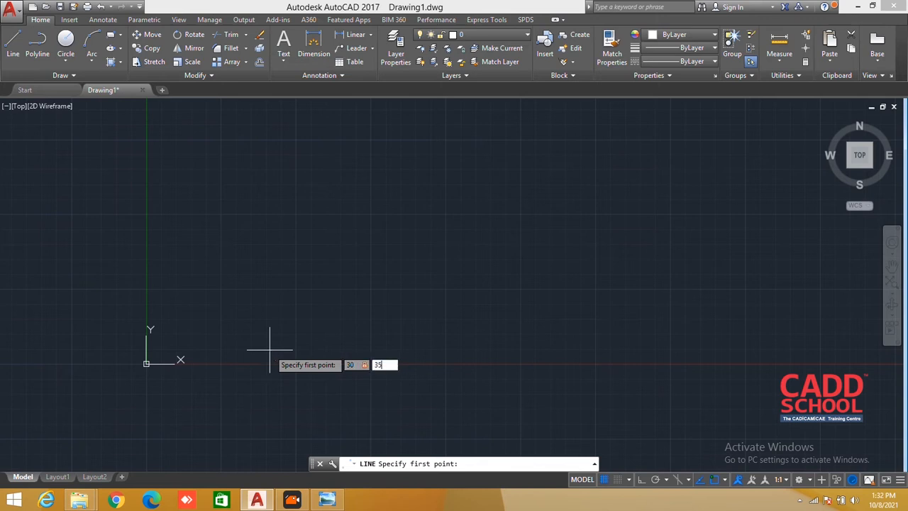
key(Return)
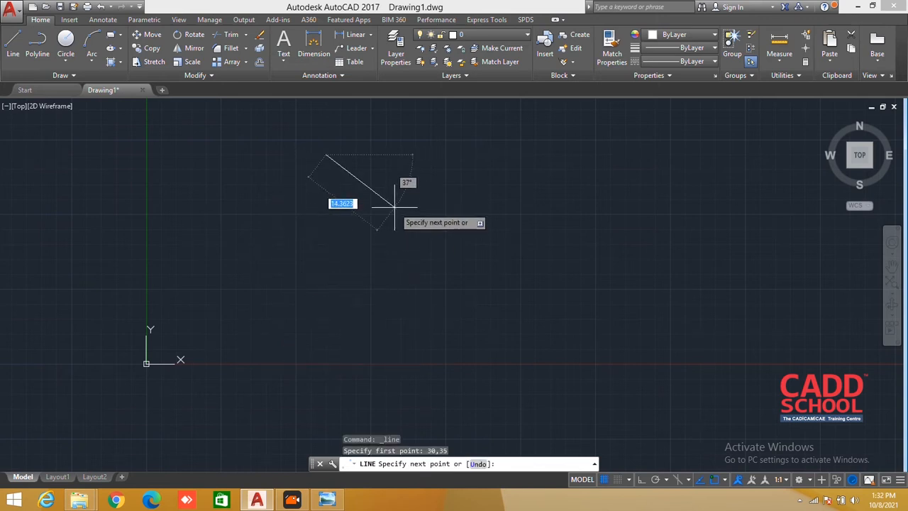
middle_drag(395, 207, 347, 301)
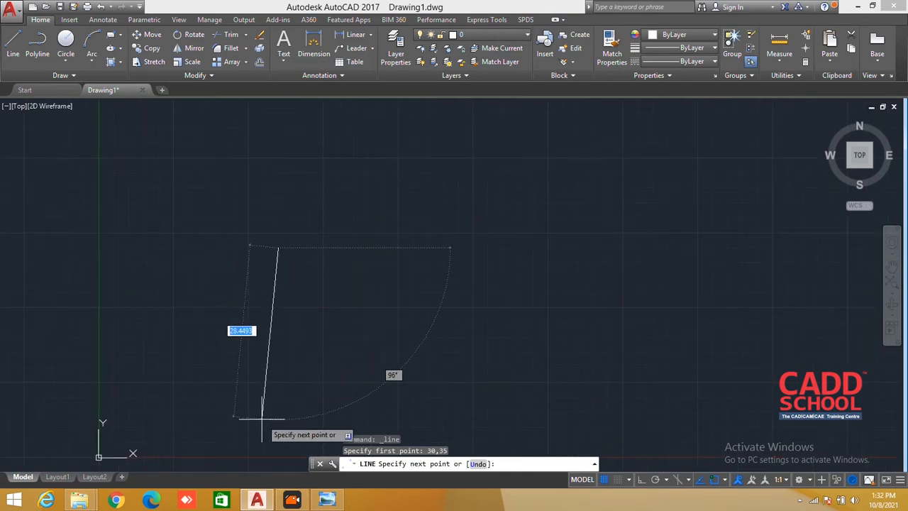
middle_drag(264, 422, 269, 384)
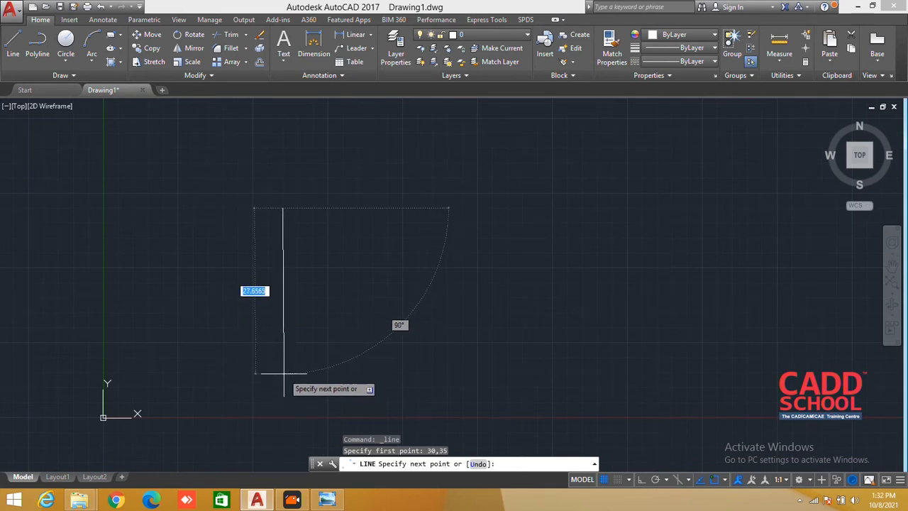
key(Escape)
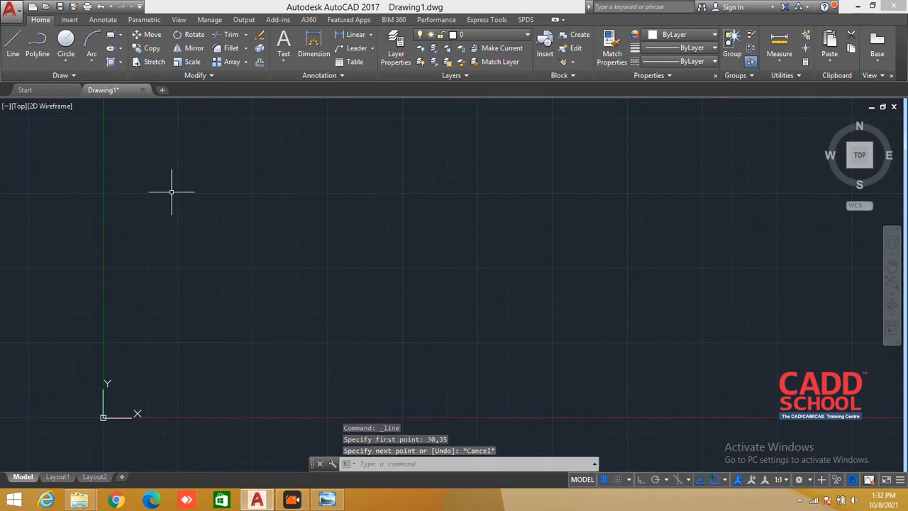
Draw a freehand four-sided outline above and to the right of the origin with the Line command.
click(12, 44)
click(242, 347)
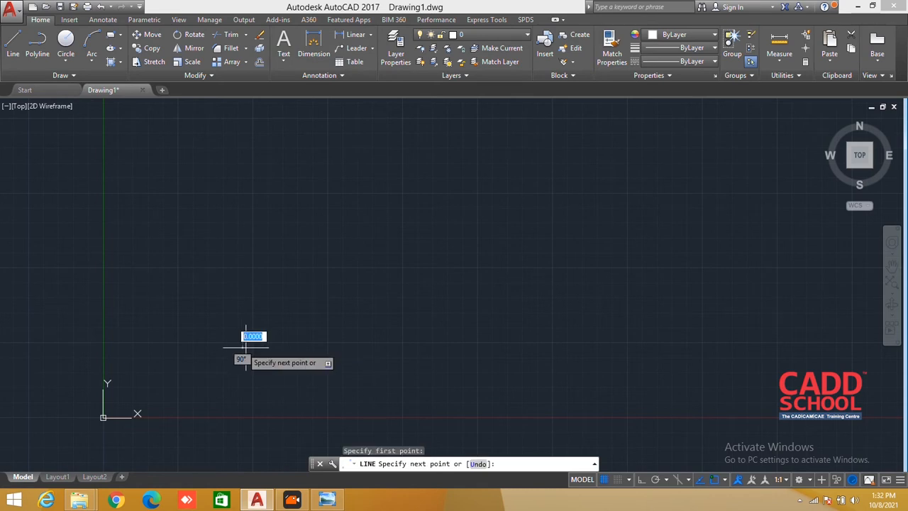
click(455, 356)
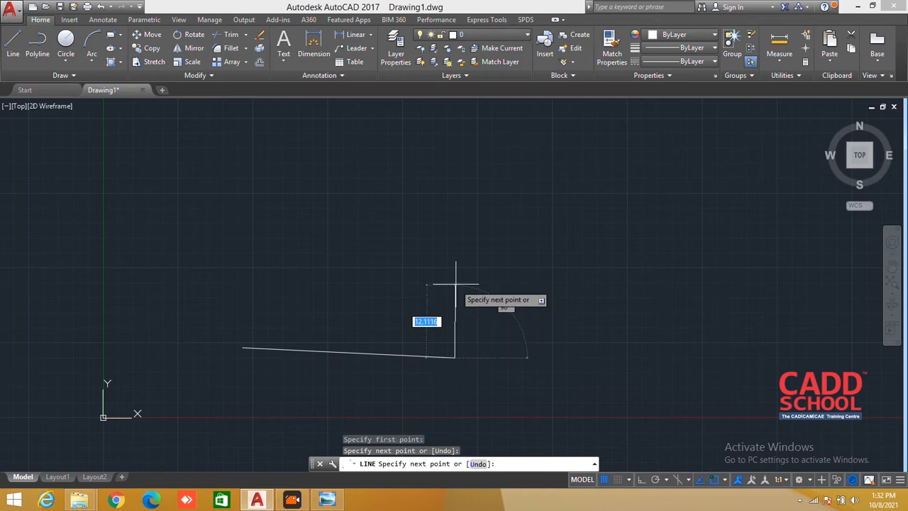
click(461, 206)
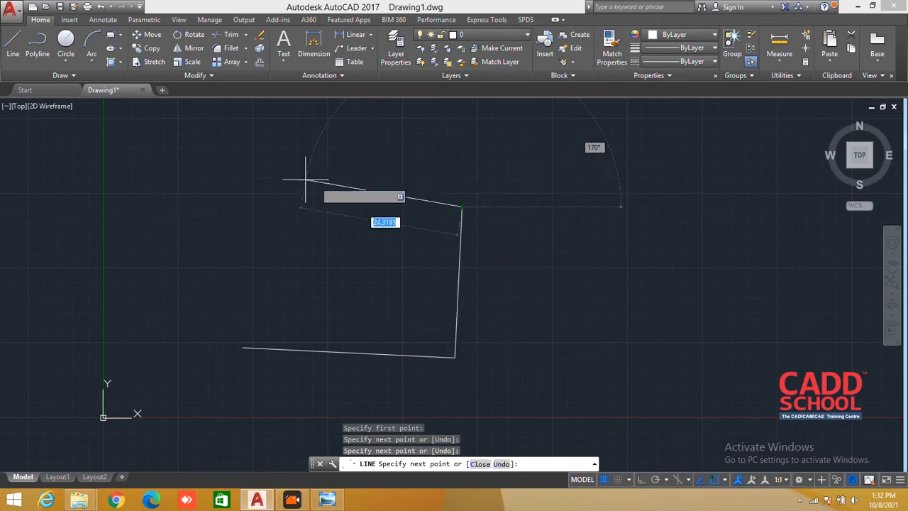
click(238, 190)
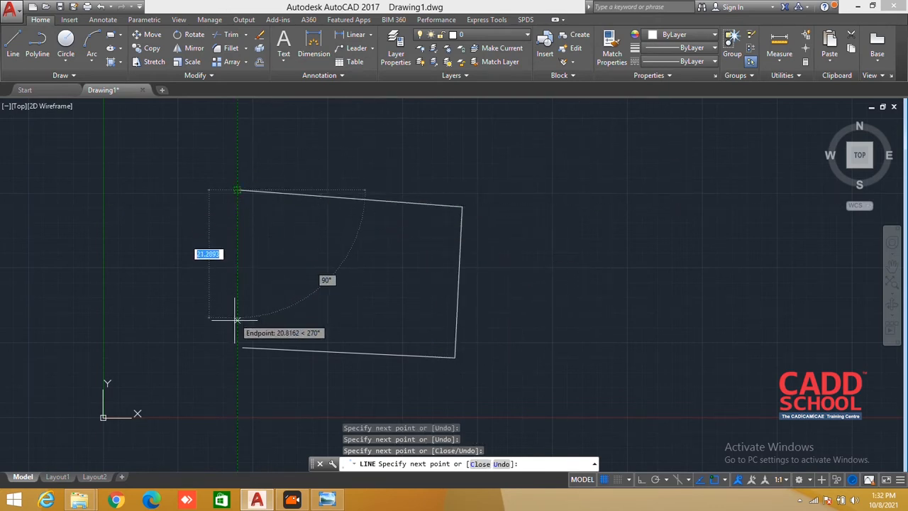
click(242, 343)
key(Escape)
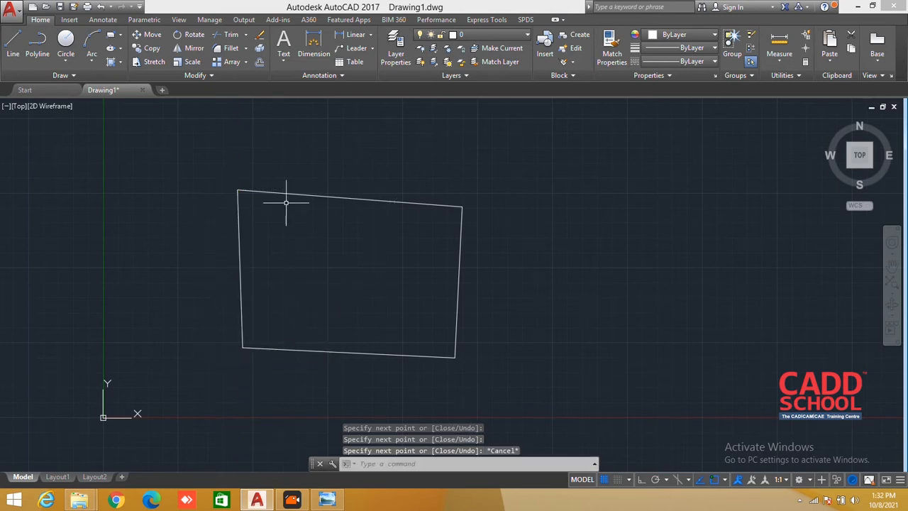
Erase all four lines of the freehand outline.
scroll(418, 362, down, 1)
mouse_move(421, 382)
mouse_down()
mouse_move(470, 237)
mouse_move(219, 224)
mouse_move(242, 379)
mouse_up()
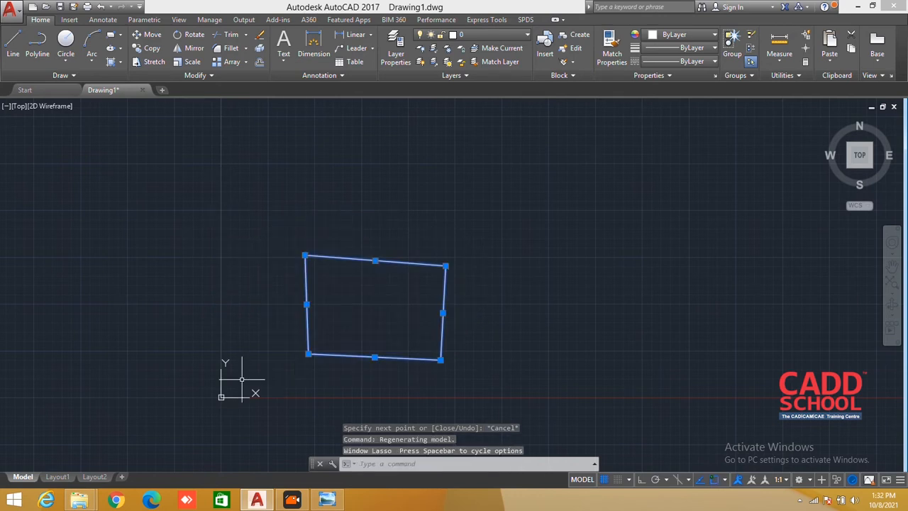
key(Delete)
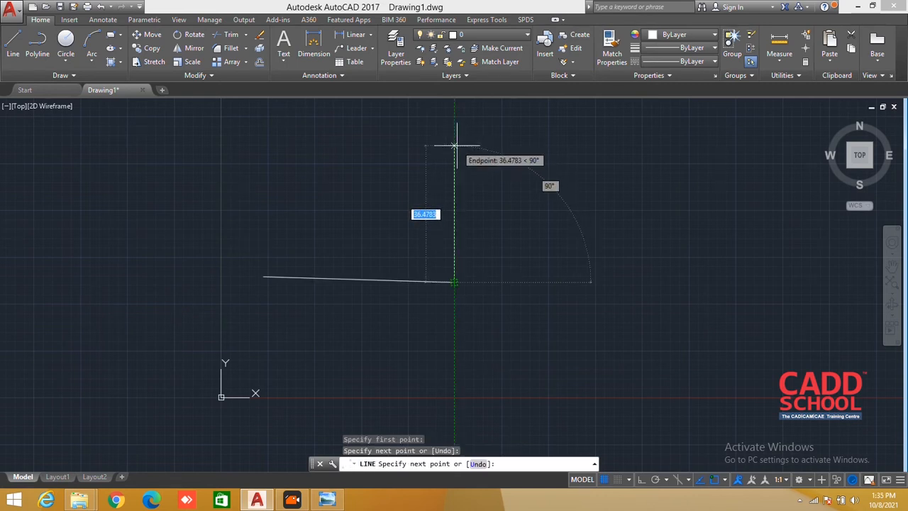
Complete a second freehand quadrilateral from its open baseline, adding the slanted side, the upper edge and the side back to the start point.
click(477, 141)
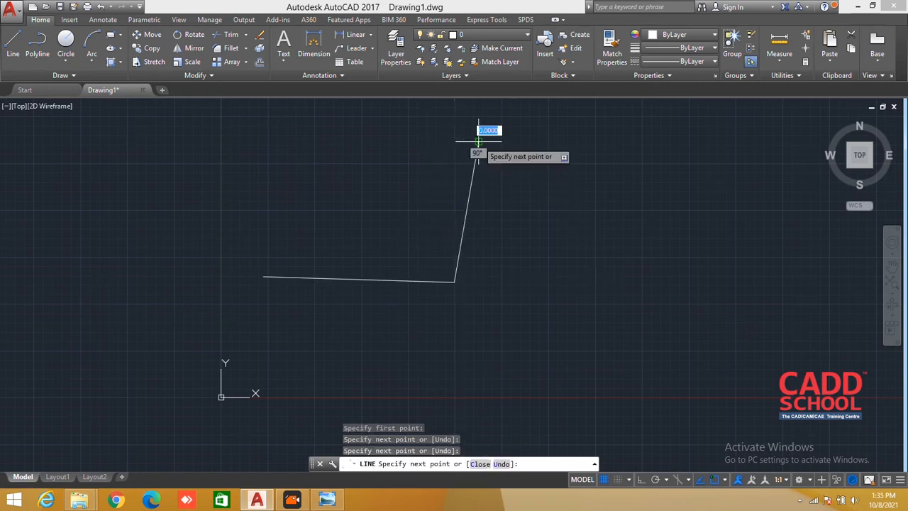
click(256, 128)
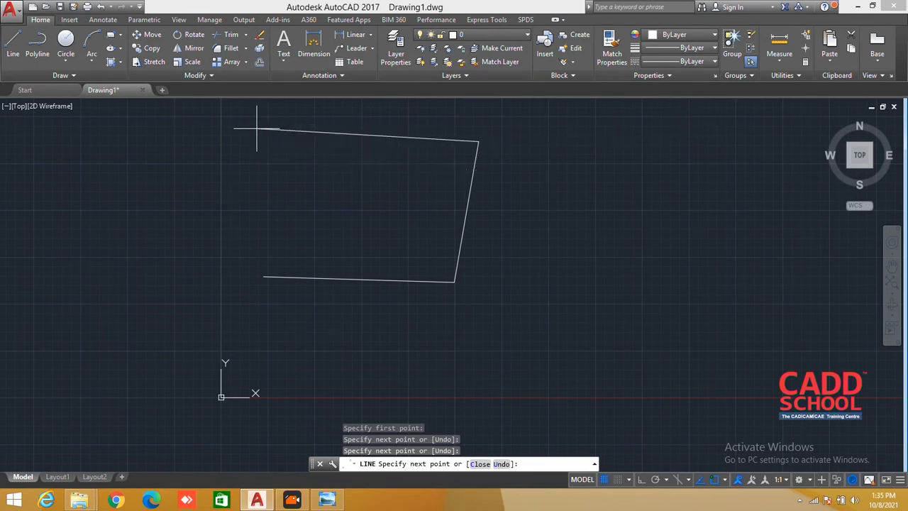
click(263, 278)
key(Escape)
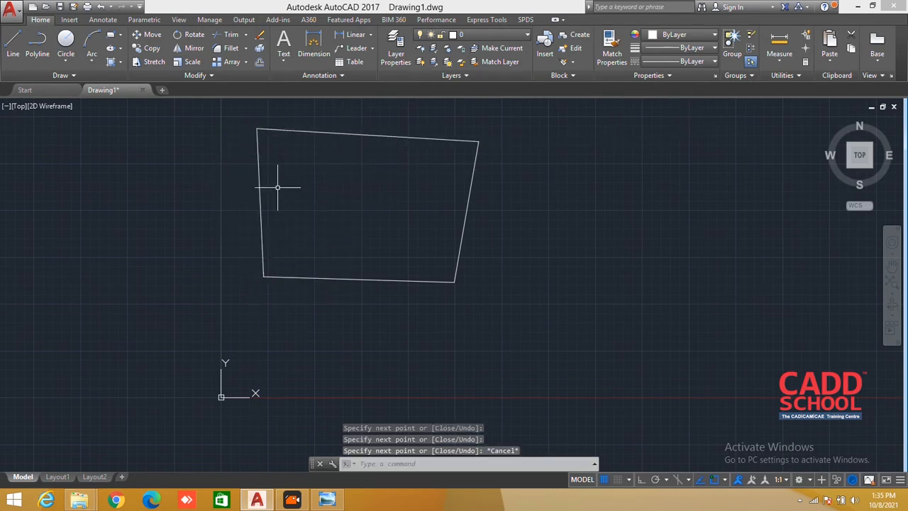
Check the two upright sides of the quadrilateral as individual lines, and erase the whole shape.
click(466, 208)
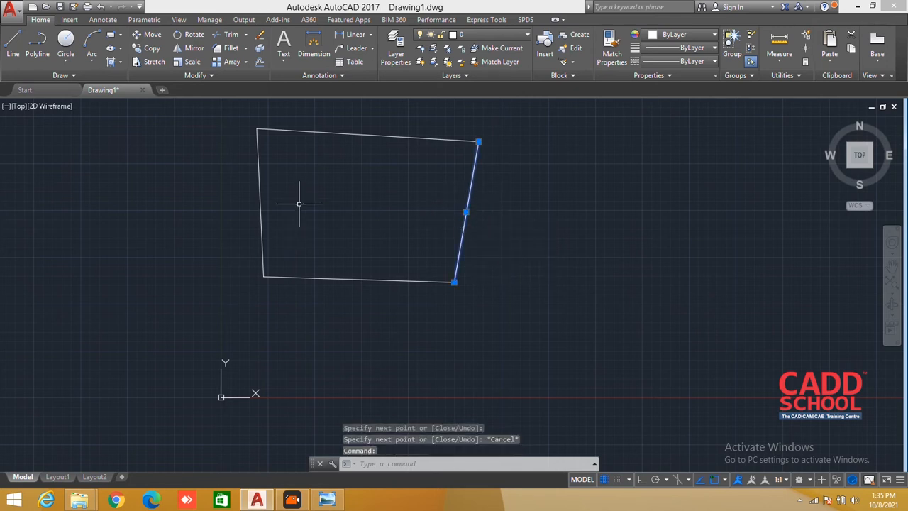
click(258, 186)
key(Escape)
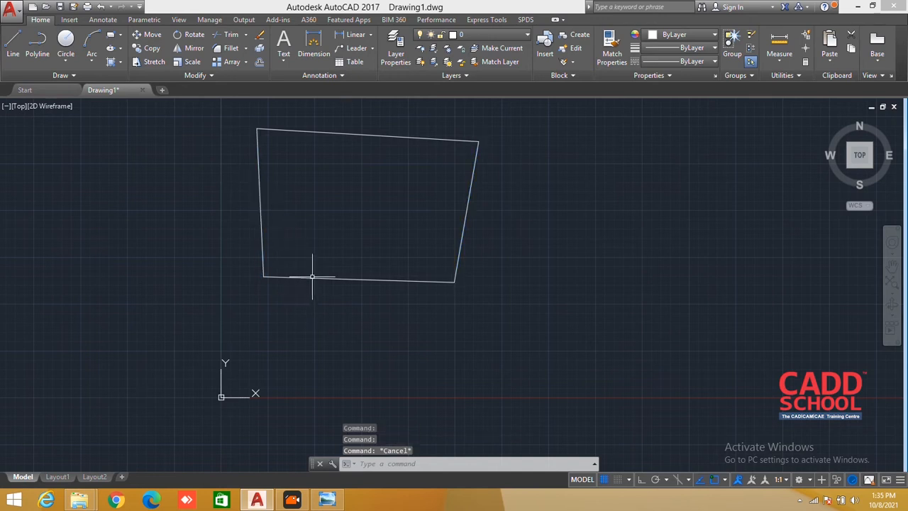
scroll(367, 335, down, 2)
mouse_move(385, 336)
mouse_down()
mouse_move(472, 298)
mouse_move(197, 184)
mouse_move(190, 301)
mouse_up()
key(Delete)
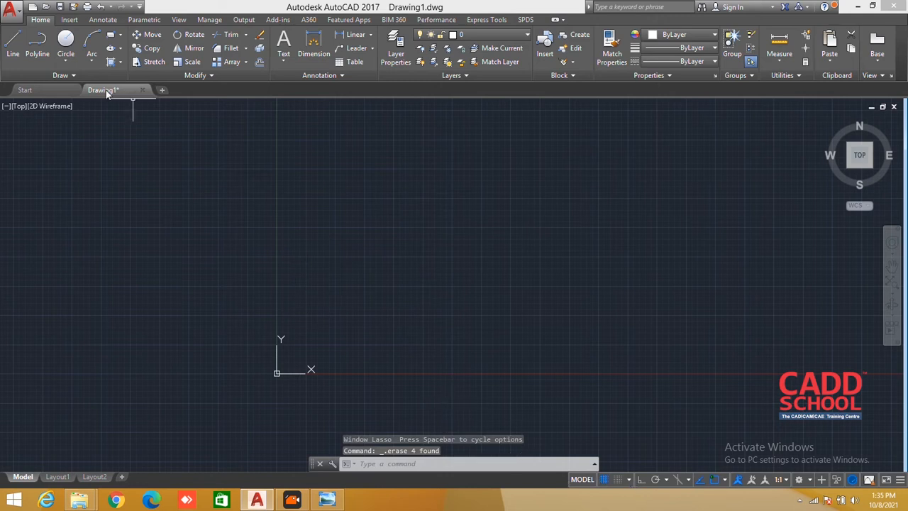
Turn on Ortho mode and draw the profile's 50 mm horizontal base line rightward from a point above and right of the origin.
click(13, 43)
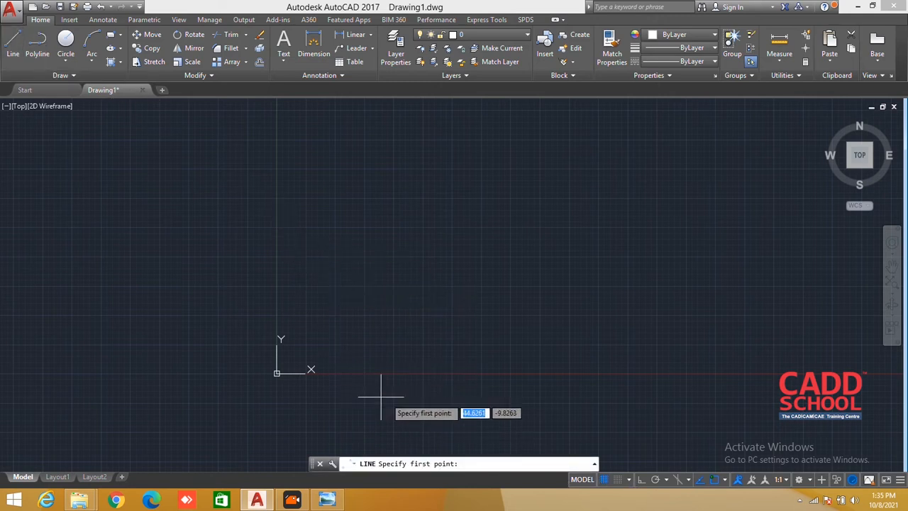
click(640, 480)
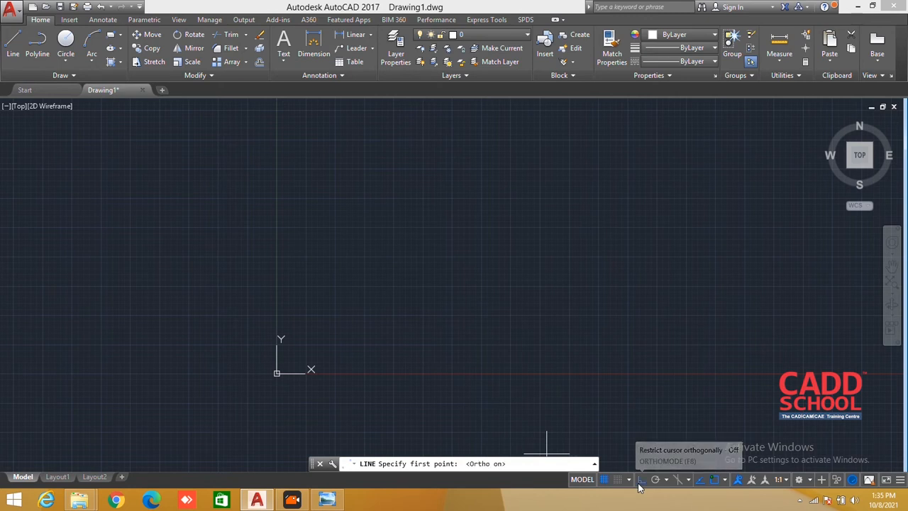
click(343, 269)
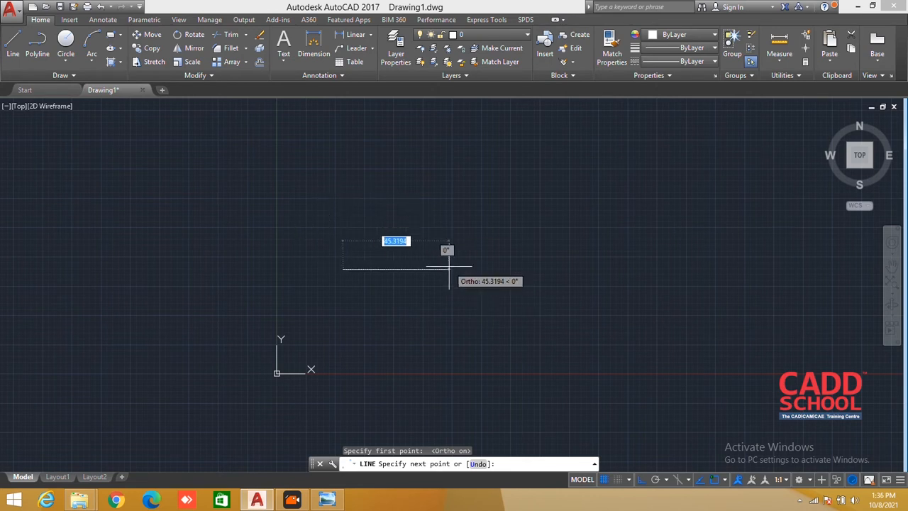
key(alt+Tab)
key(alt+Tab)
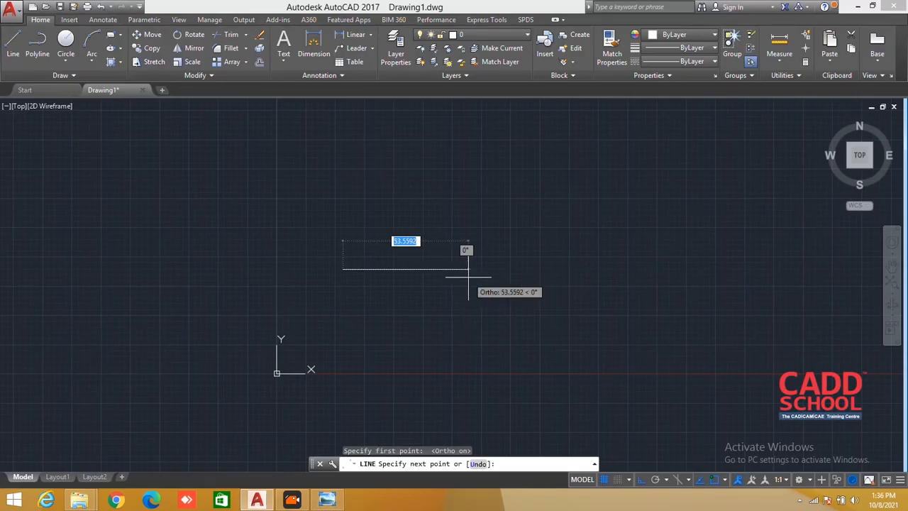
text(50)
key(Return)
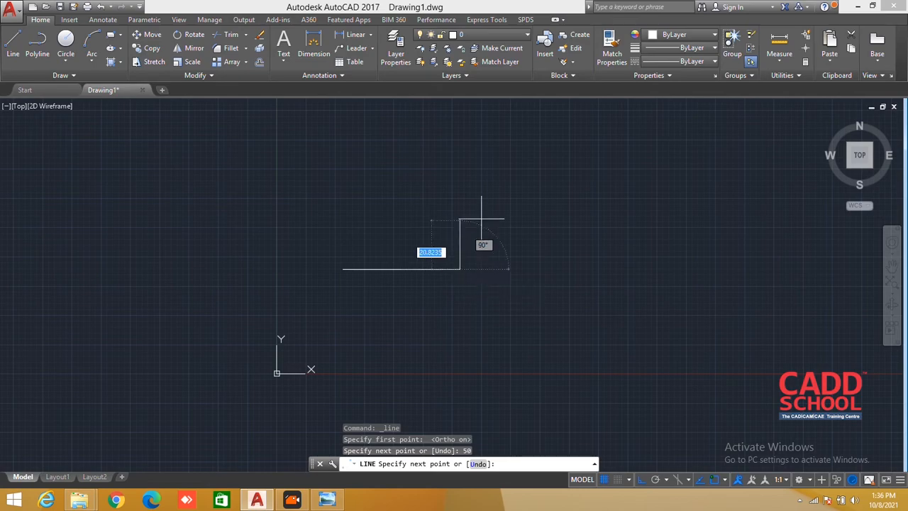
Continue the profile with a 20 mm vertical line upward and a 30 mm horizontal line to the left, following the reference image.
key(alt+Tab)
key(alt+Tab)
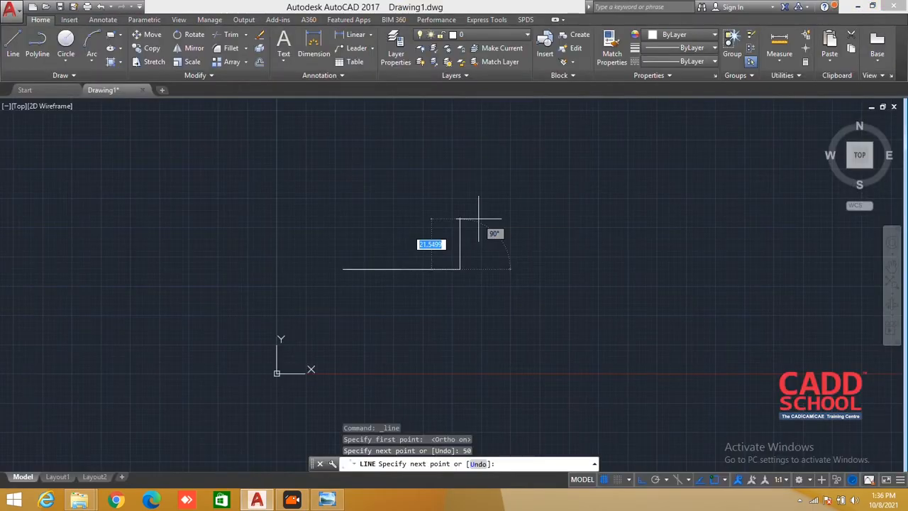
text(20)
key(Return)
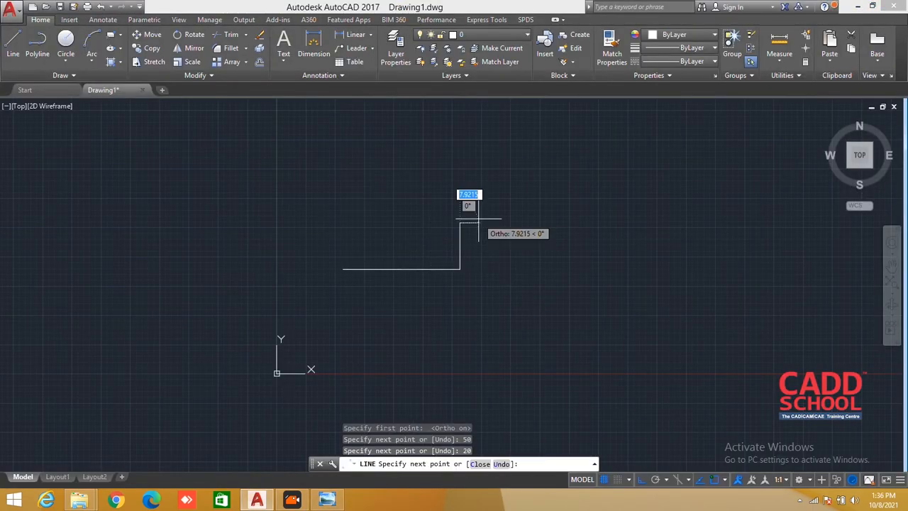
key(alt+Tab)
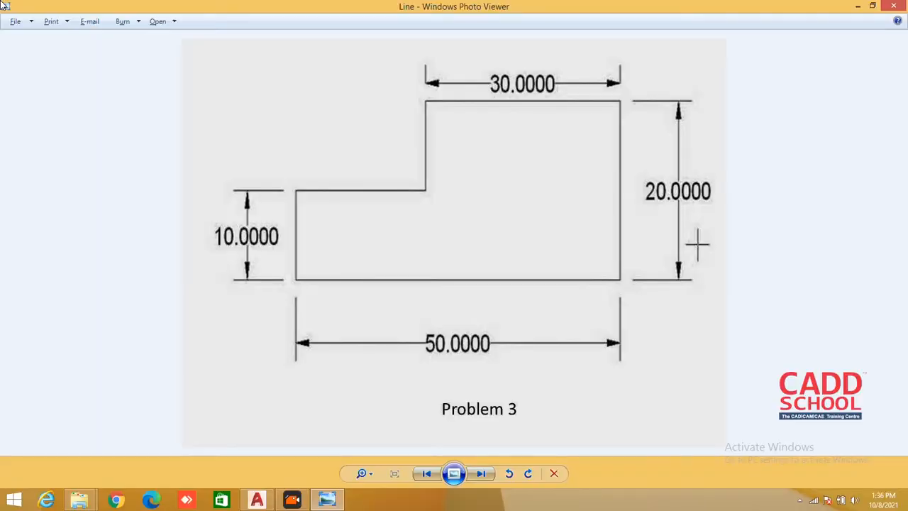
key(alt+Tab)
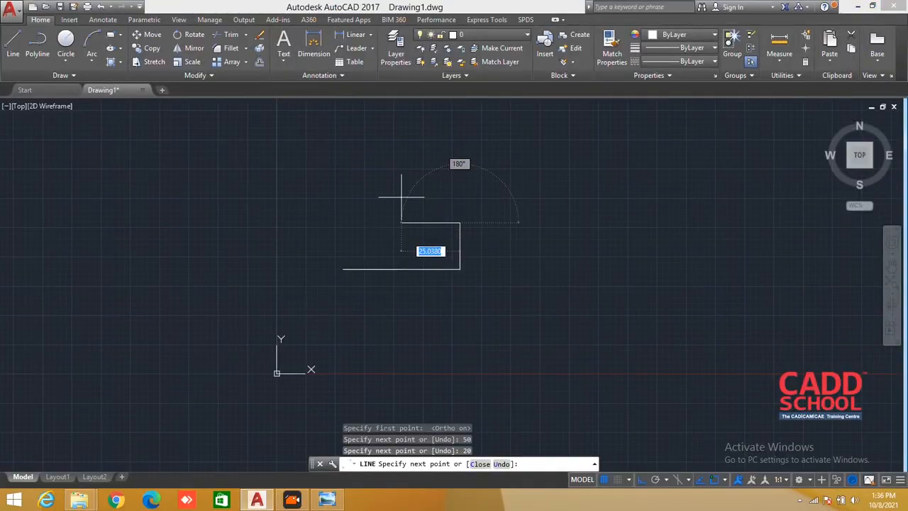
text(30)
key(Return)
Add the profile's step with a 10 mm line downward and a 20 mm line to the left, following the reference image.
key(alt+Tab)
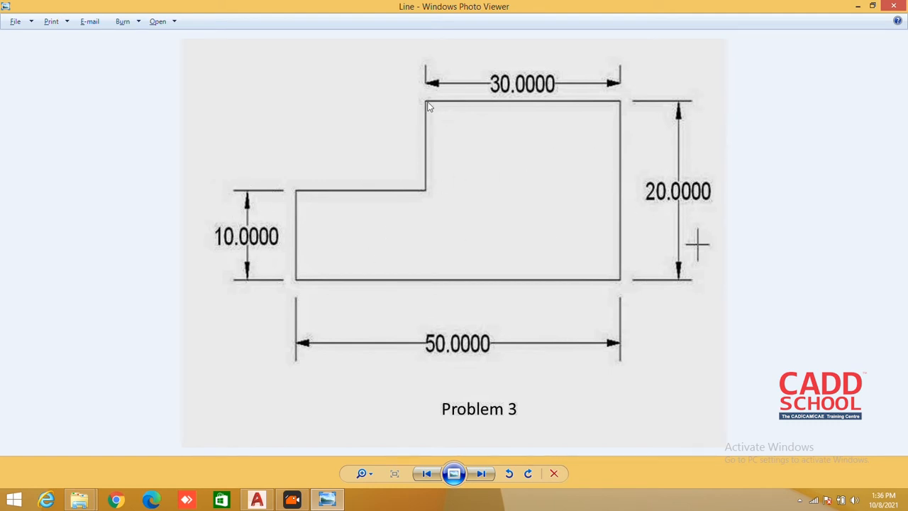
key(alt+Tab)
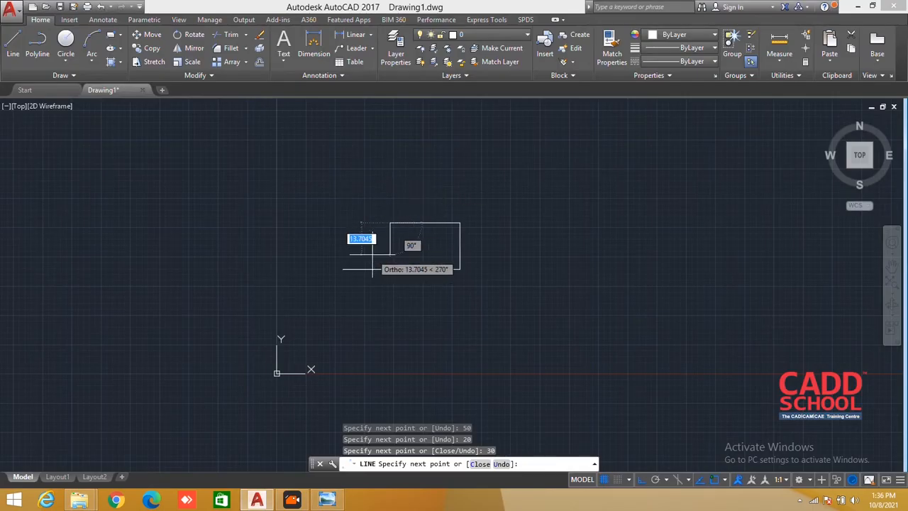
text(10)
key(Return)
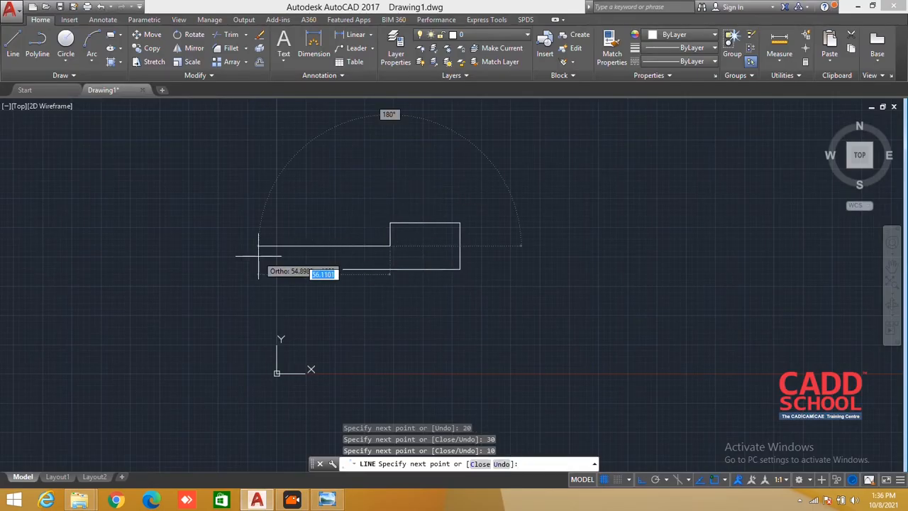
key(alt+Tab)
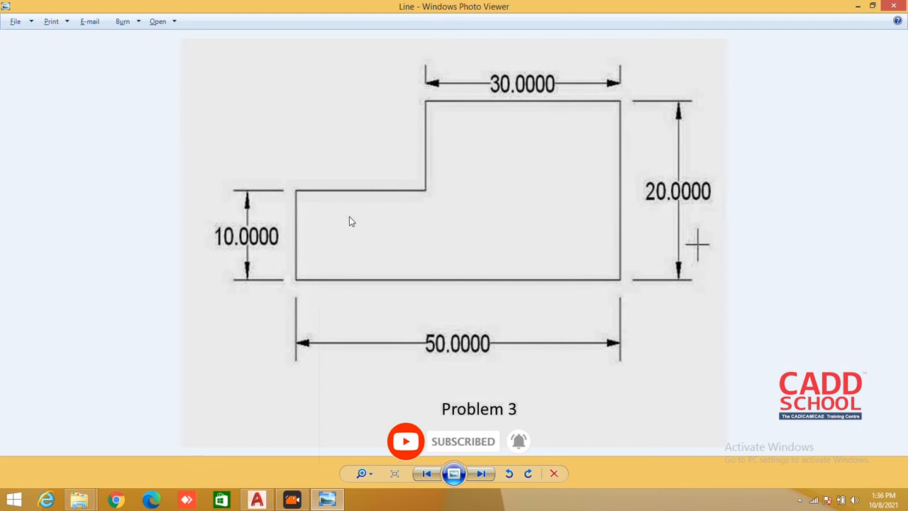
key(alt+Tab)
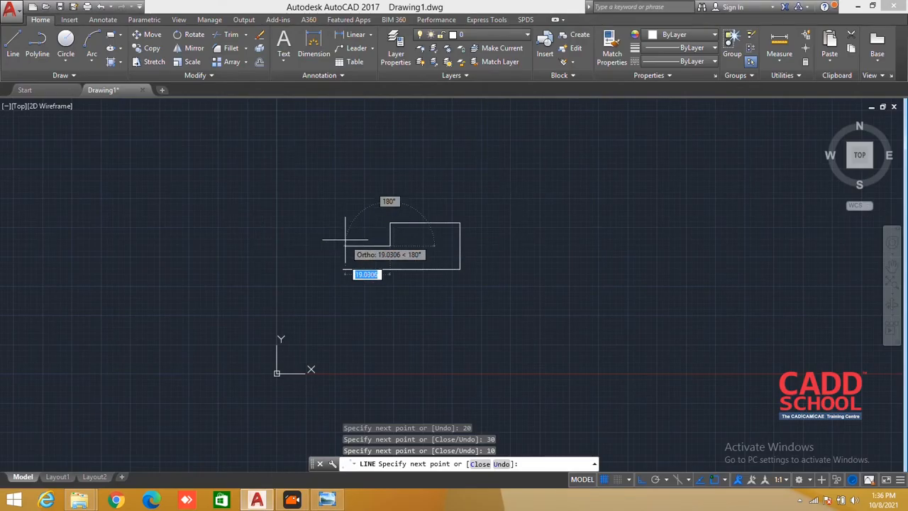
text(20)
key(Return)
Close the stepped profile back to its start point with the Close option and compare it with the reference image.
key(alt+Tab)
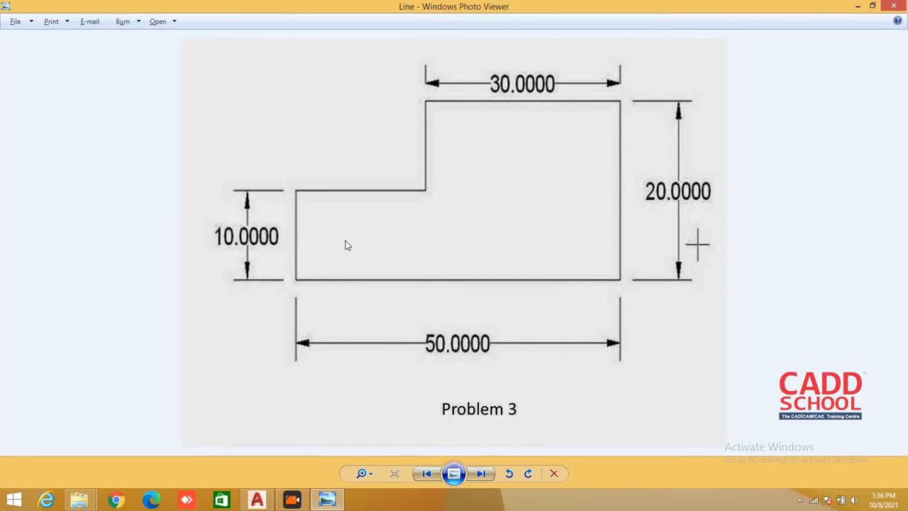
key(alt+Tab)
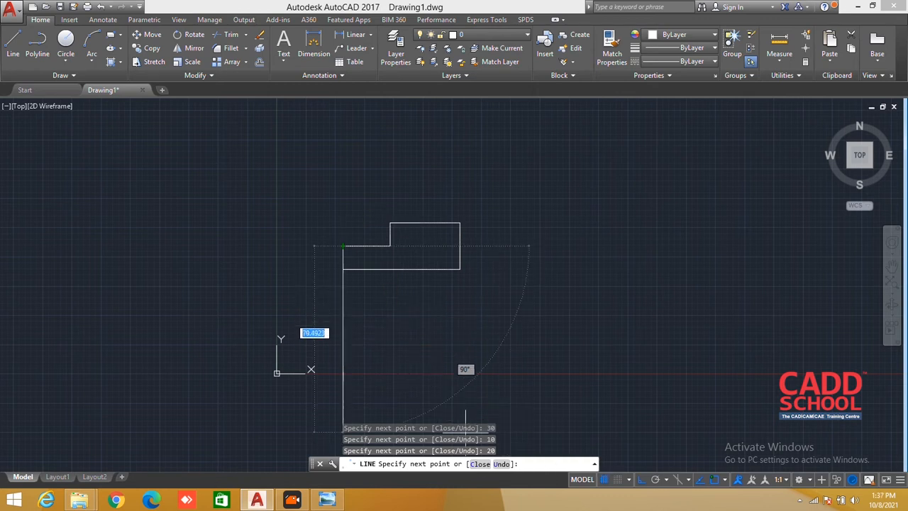
click(480, 463)
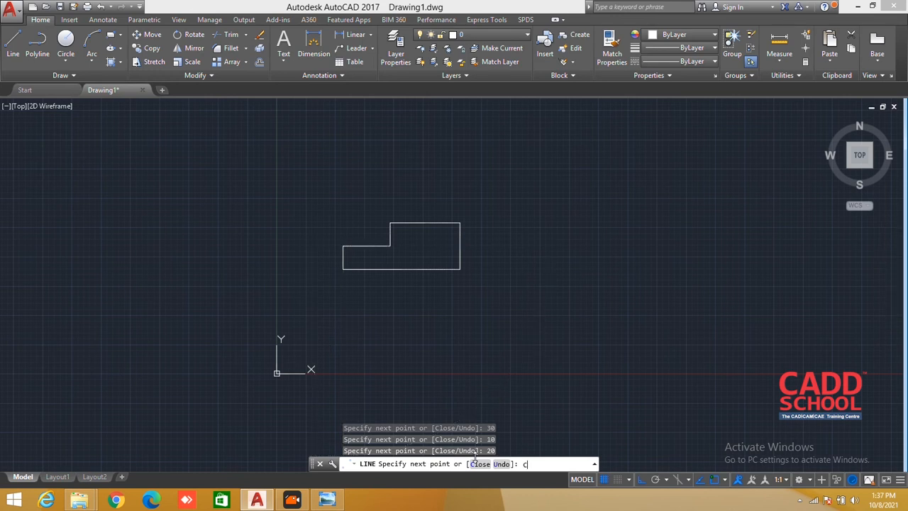
middle_drag(395, 315, 198, 300)
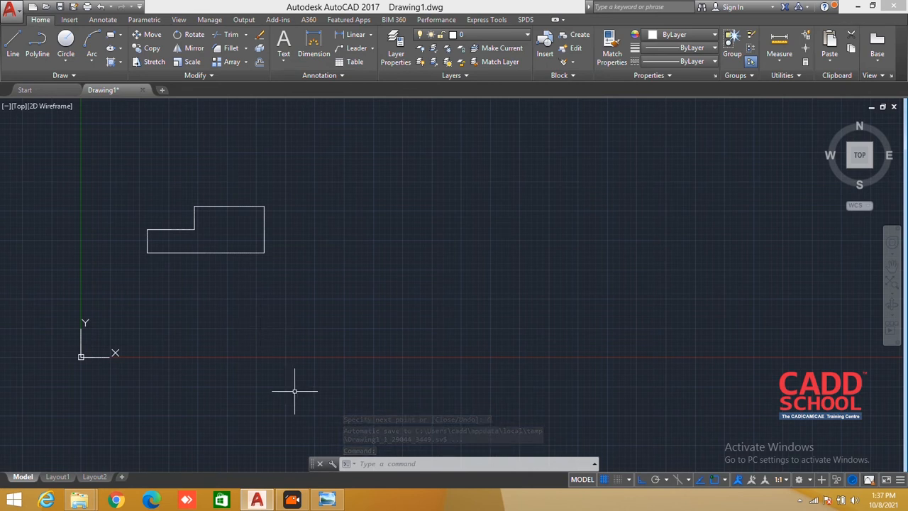
key(alt+Tab)
key(alt+Tab)
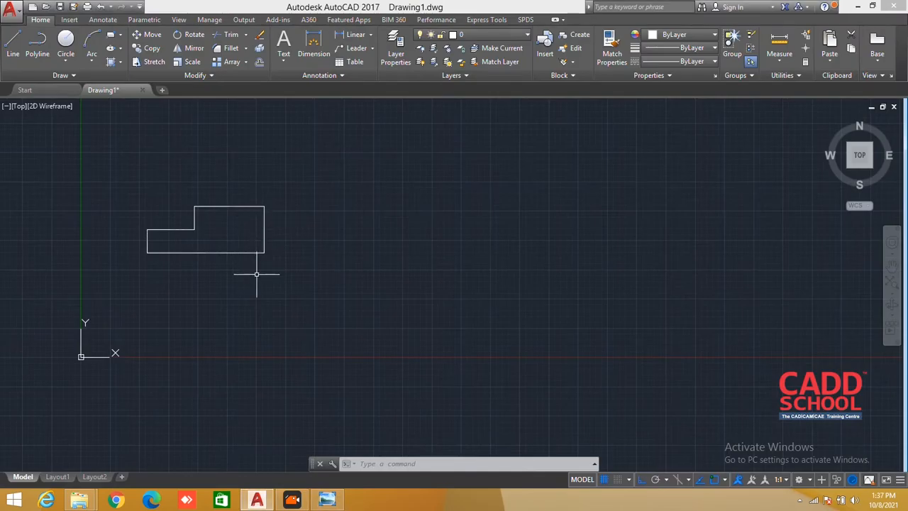
Erase the complete stepped profile from the drawing.
scroll(255, 270, down, 2)
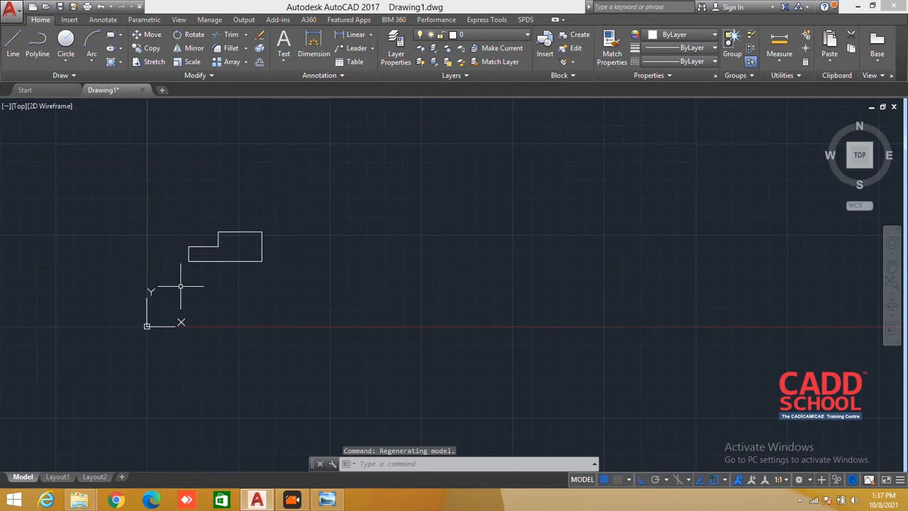
mouse_move(181, 286)
mouse_down()
mouse_move(213, 287)
mouse_move(294, 214)
mouse_move(155, 197)
mouse_up()
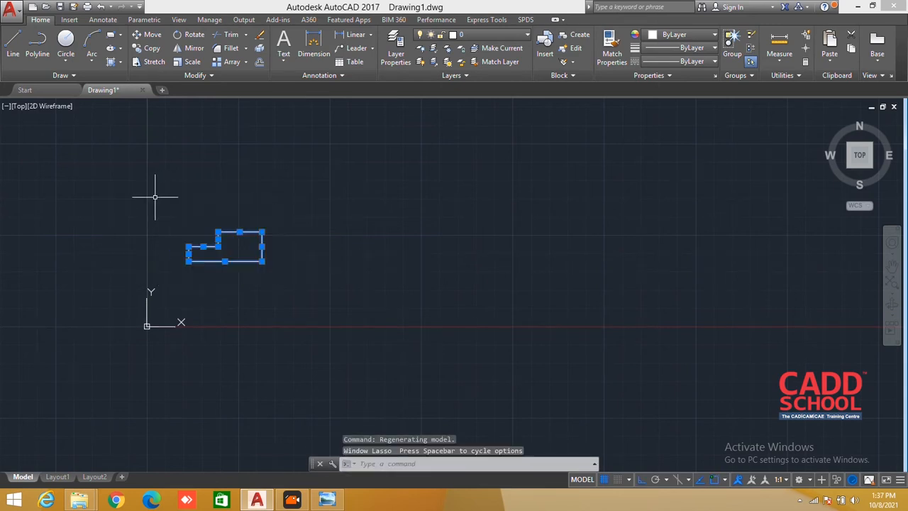
key(Delete)
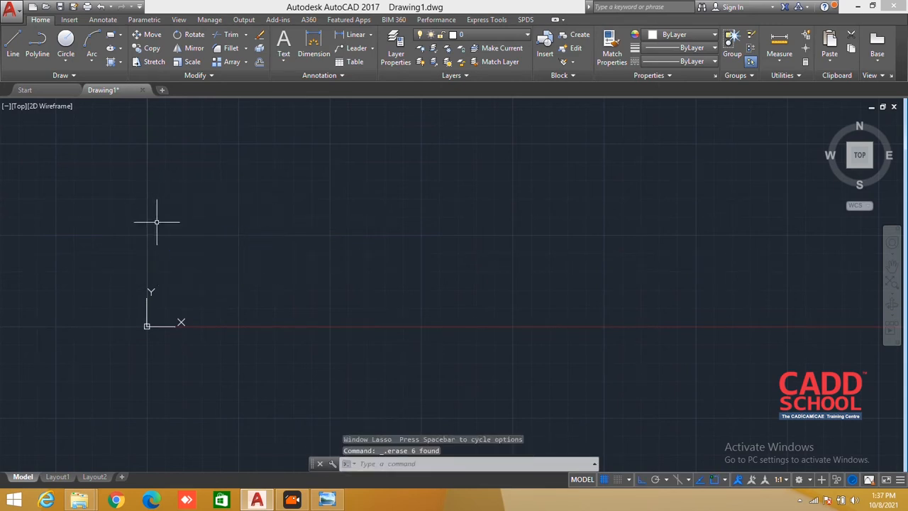
click(65, 42)
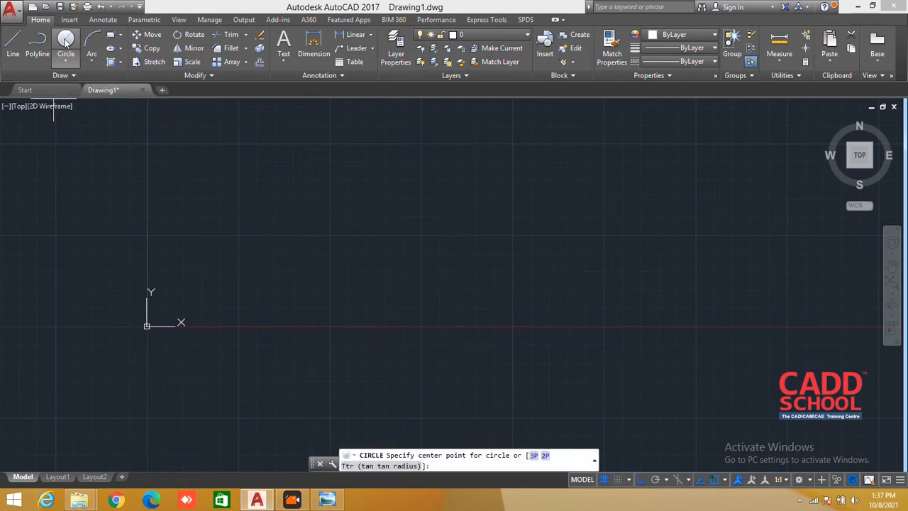
key(Escape)
key(Escape)
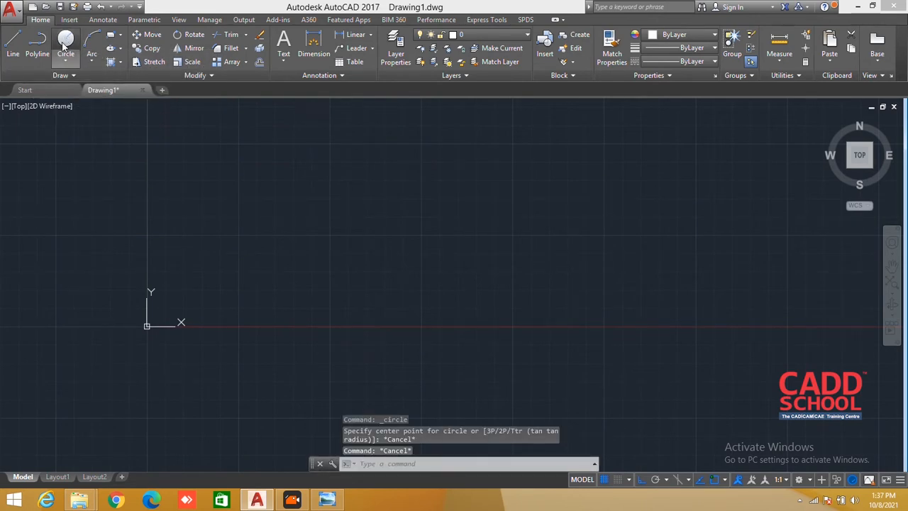
Draw a circle with a radius of 40 mm above the X axis, to the right of the origin.
click(65, 42)
click(333, 201)
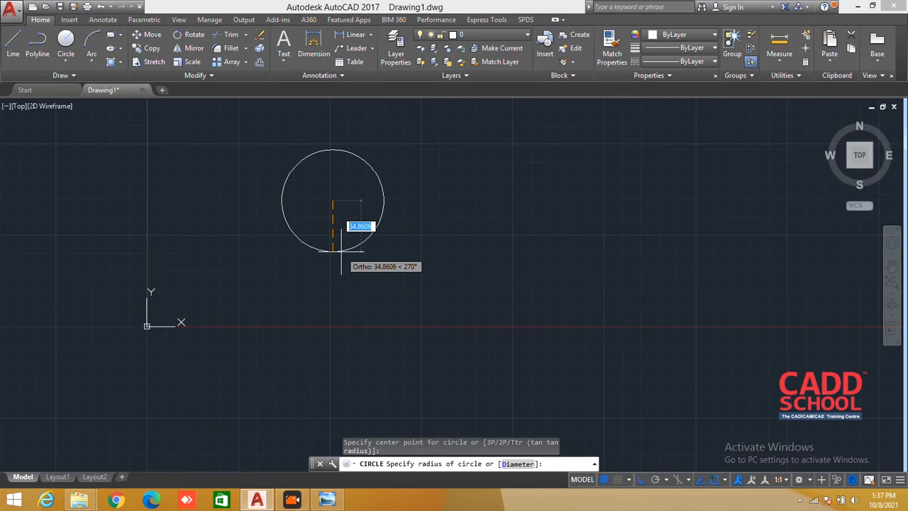
text(40)
key(Return)
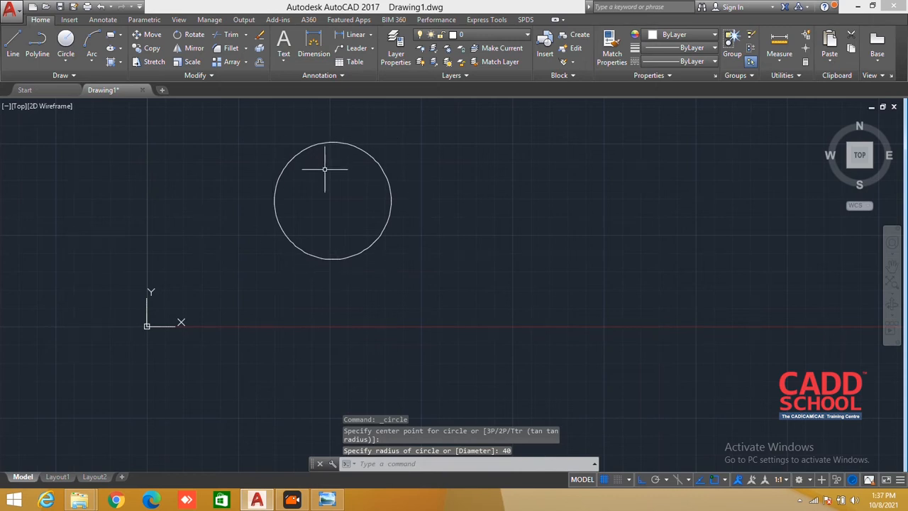
Draw a second circle by Center, Diameter with a 40 mm diameter, level with the first circle's centre, and compare both circles.
click(66, 63)
click(87, 100)
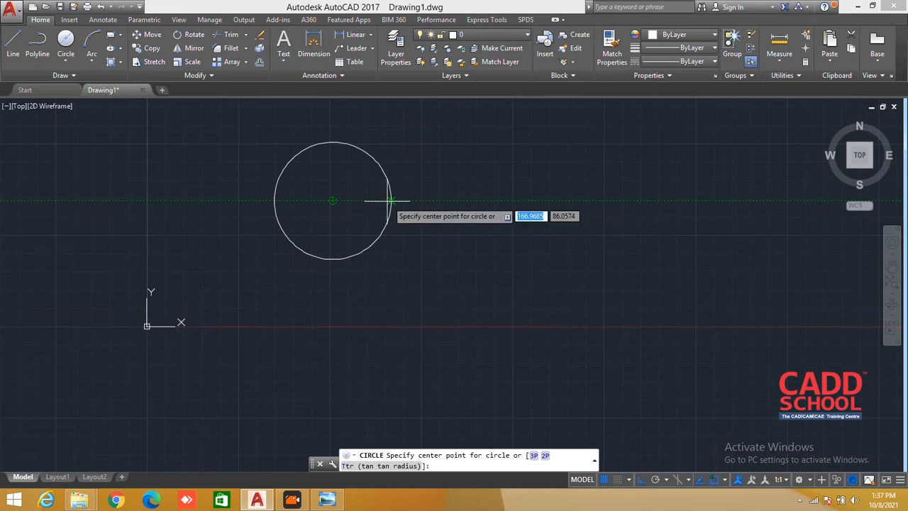
click(593, 200)
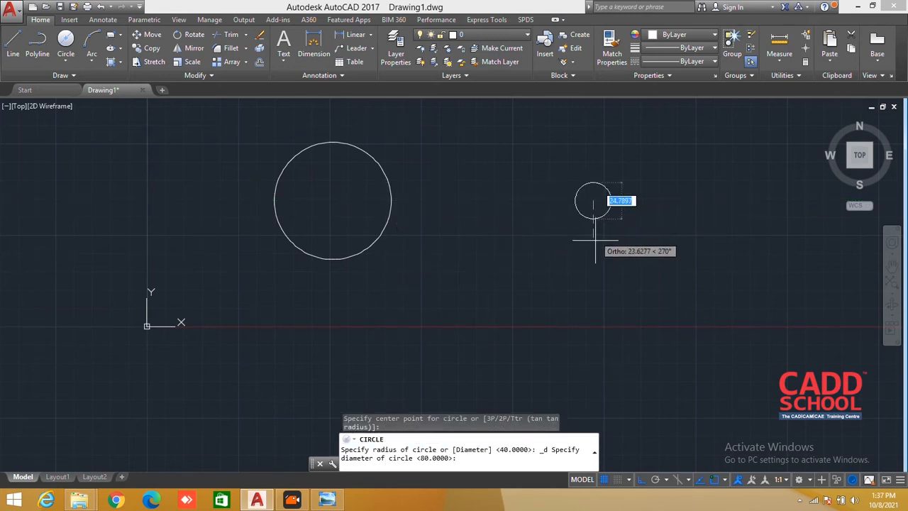
text(40)
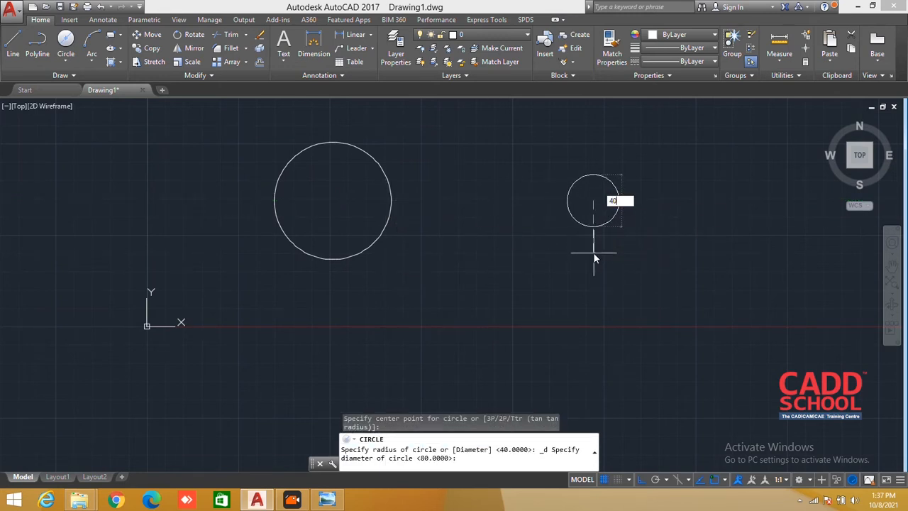
key(Return)
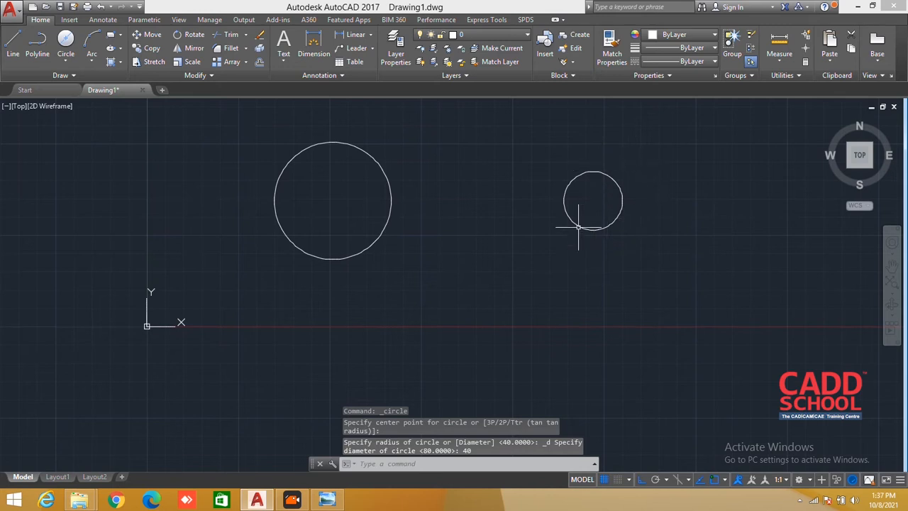
click(390, 210)
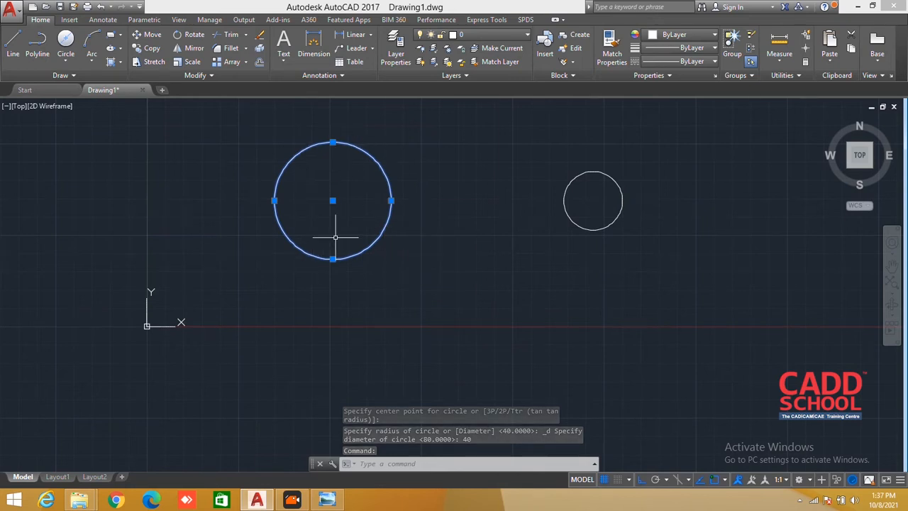
key(Escape)
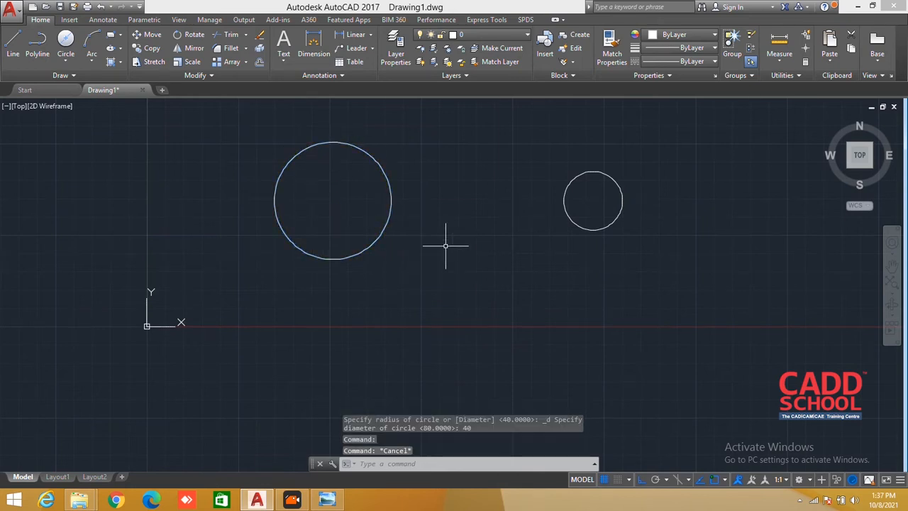
click(569, 216)
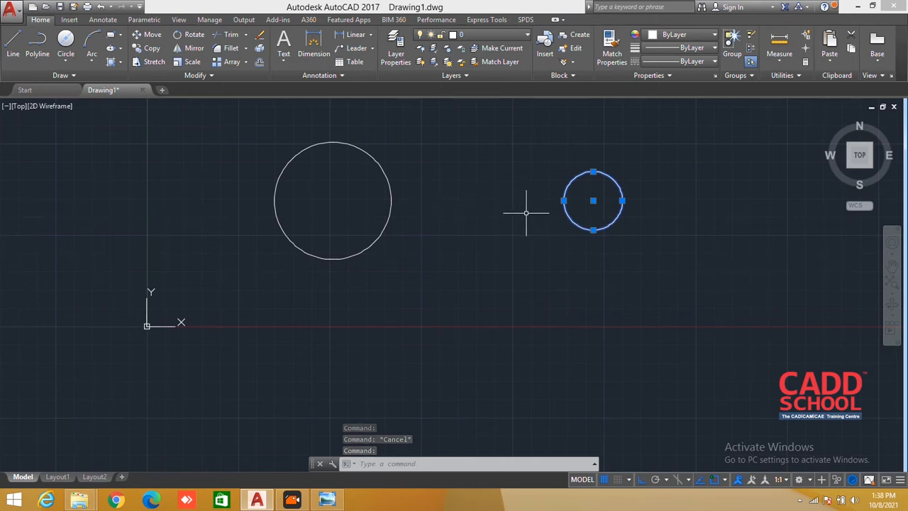
key(Escape)
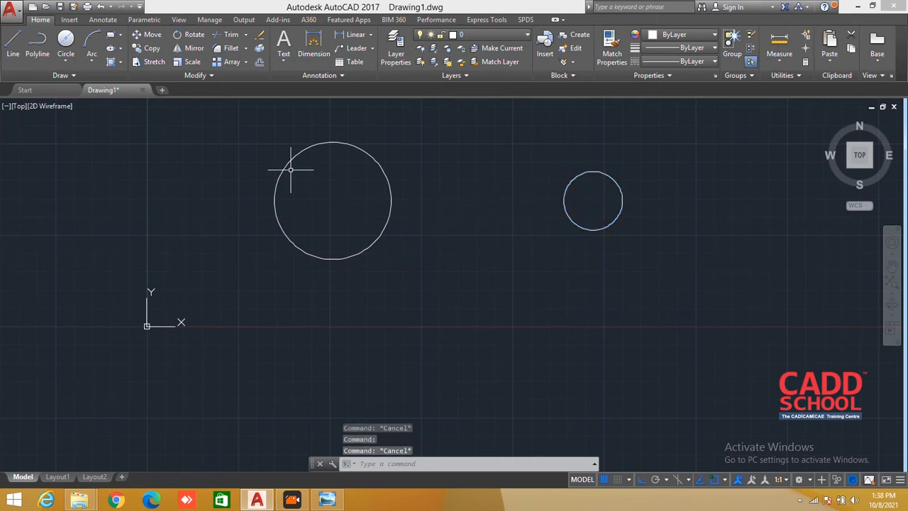
Draw a single horizontal line below the two circles, under the X axis.
click(60, 61)
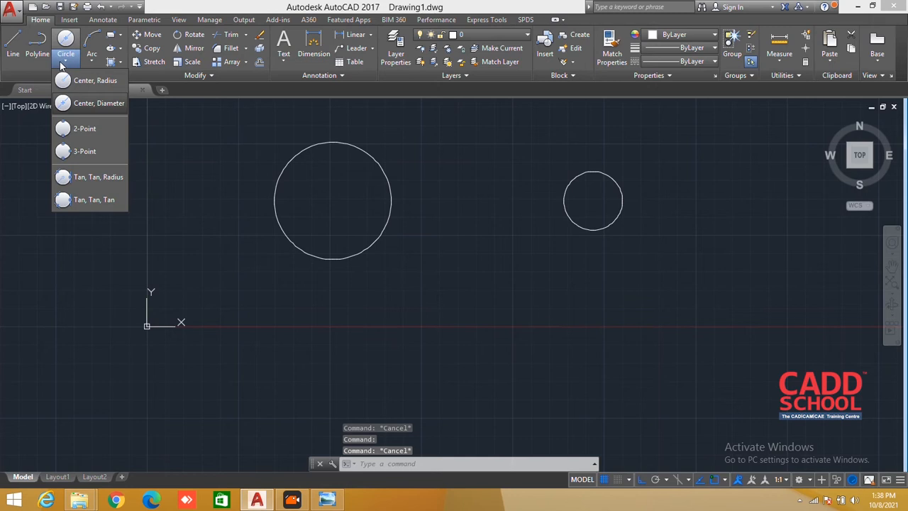
click(78, 129)
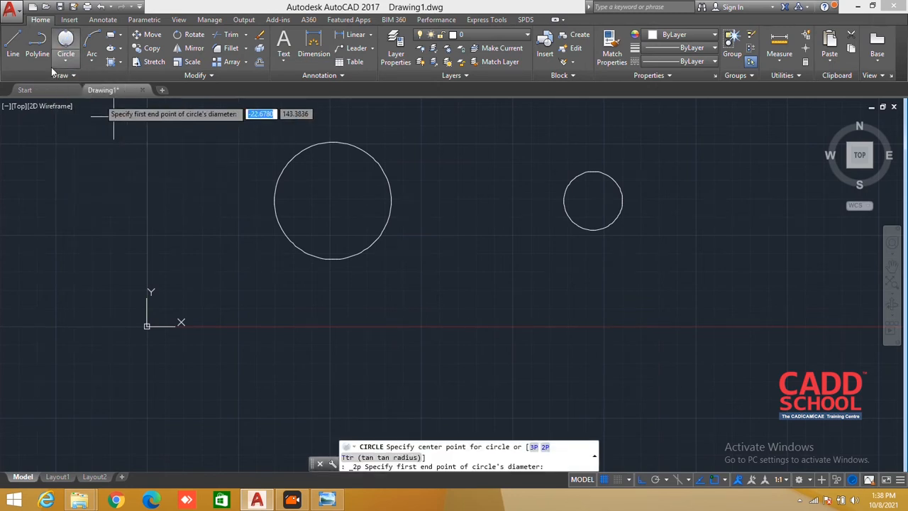
click(13, 54)
click(388, 362)
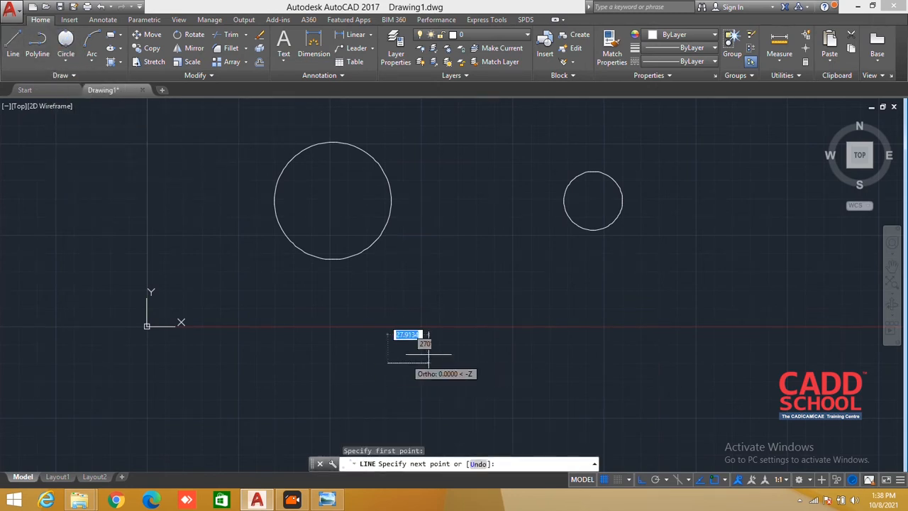
click(570, 362)
key(Escape)
middle_drag(488, 296, 460, 173)
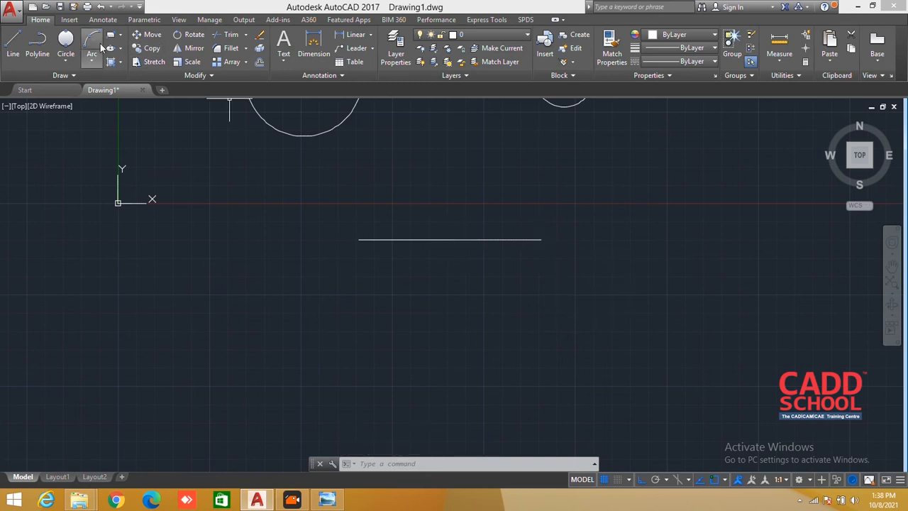
click(62, 41)
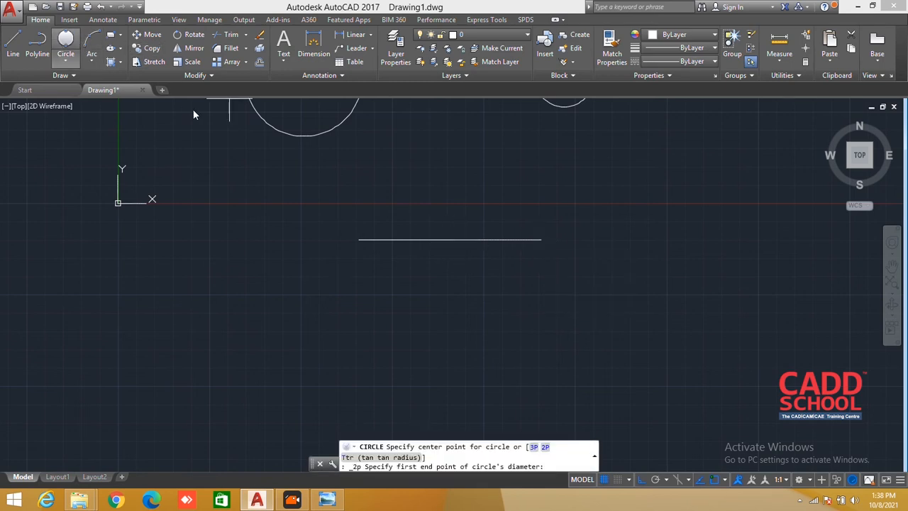
middle_drag(262, 251, 253, 368)
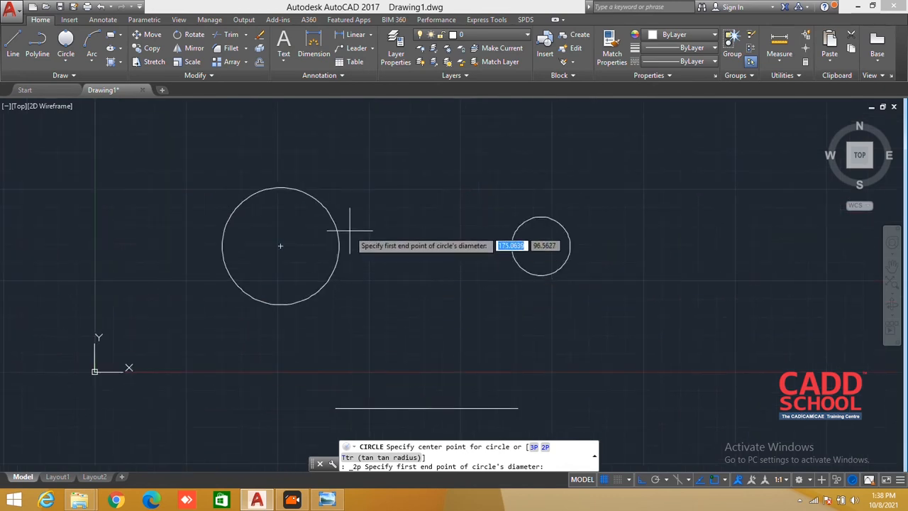
click(332, 245)
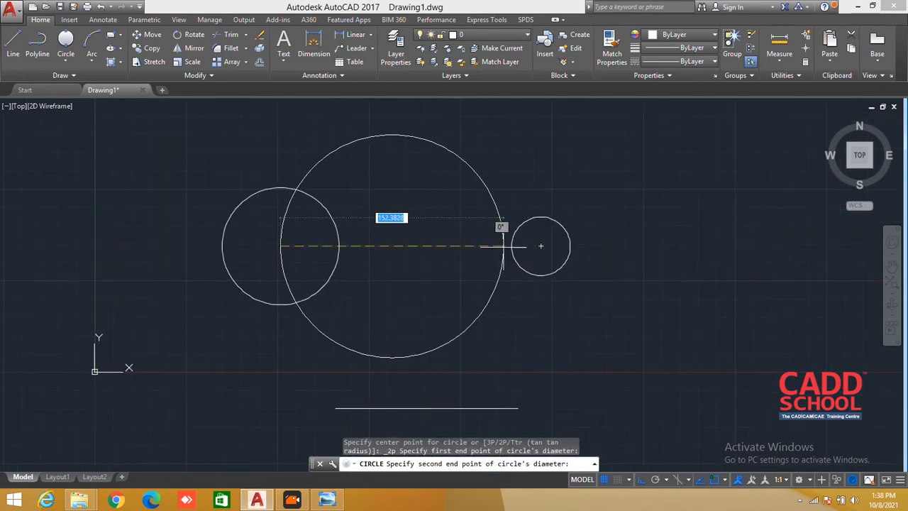
key(Escape)
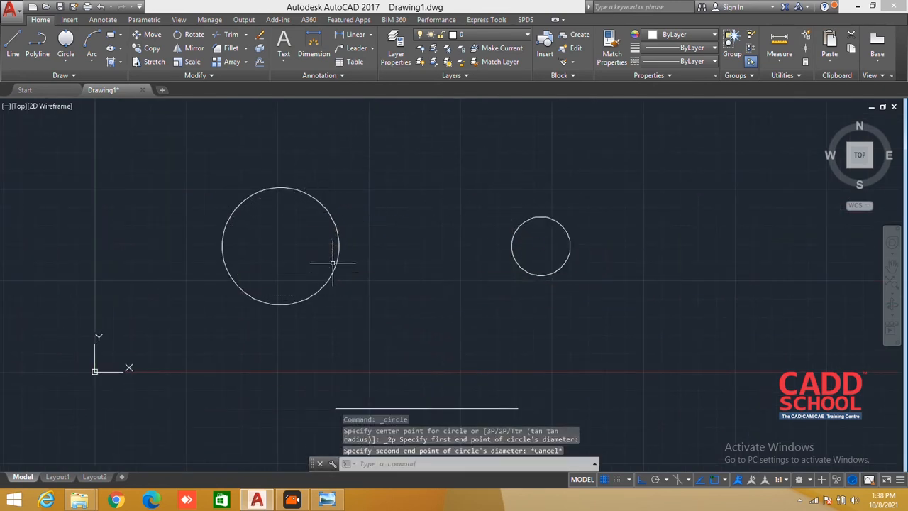
Draw a 2-Point circle whose diameter runs between the two endpoints of the horizontal line, and check its outline.
click(66, 41)
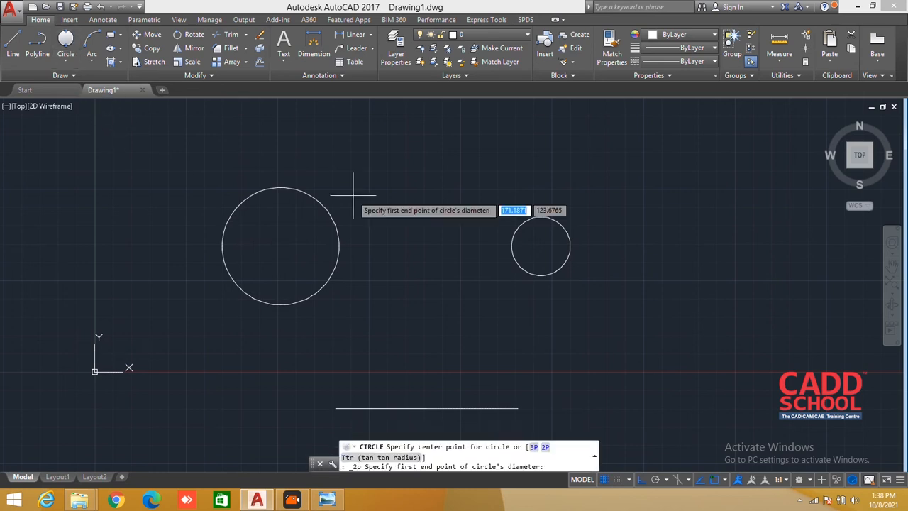
middle_drag(414, 263, 385, 161)
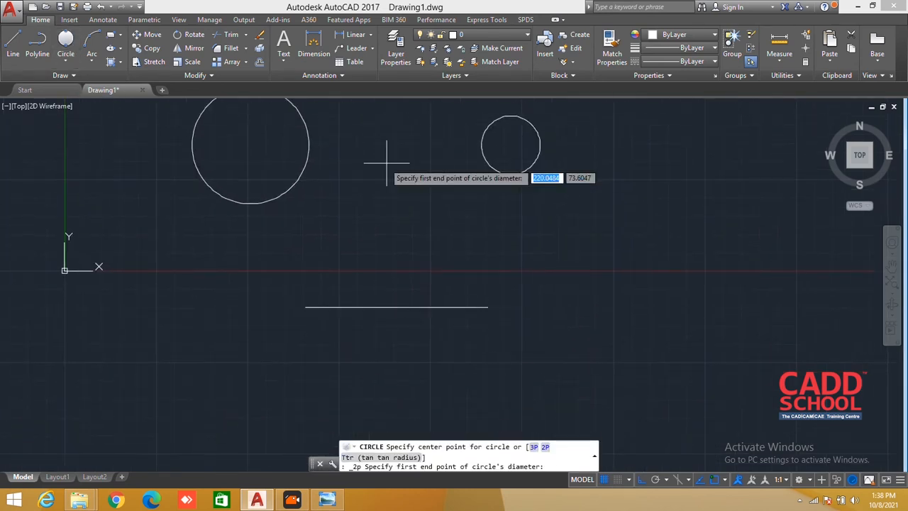
click(307, 307)
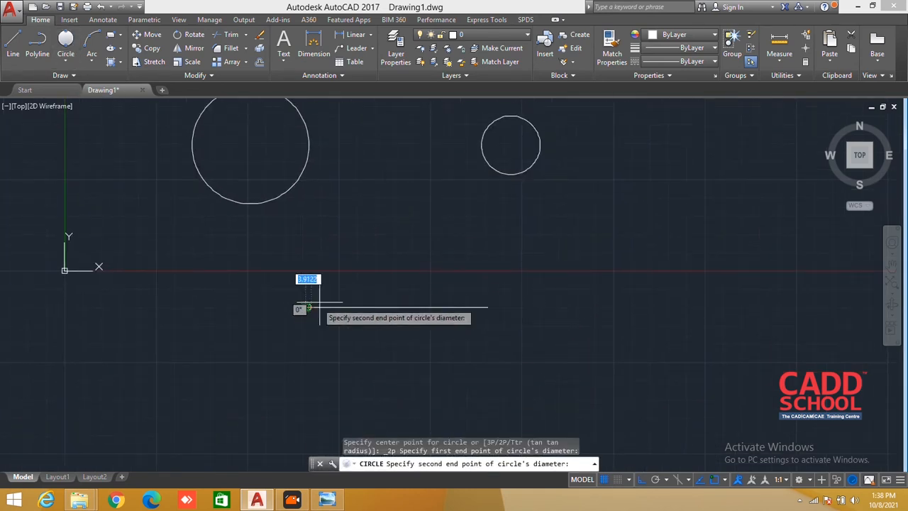
click(487, 306)
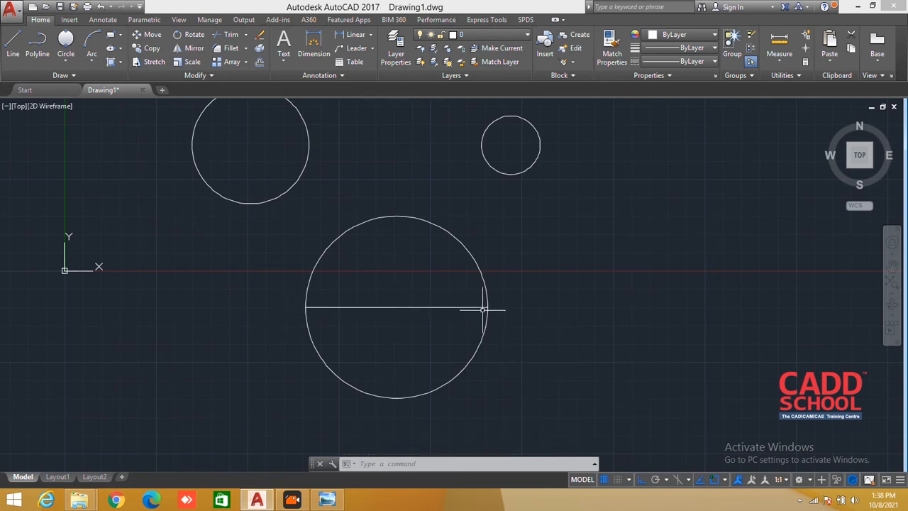
click(482, 281)
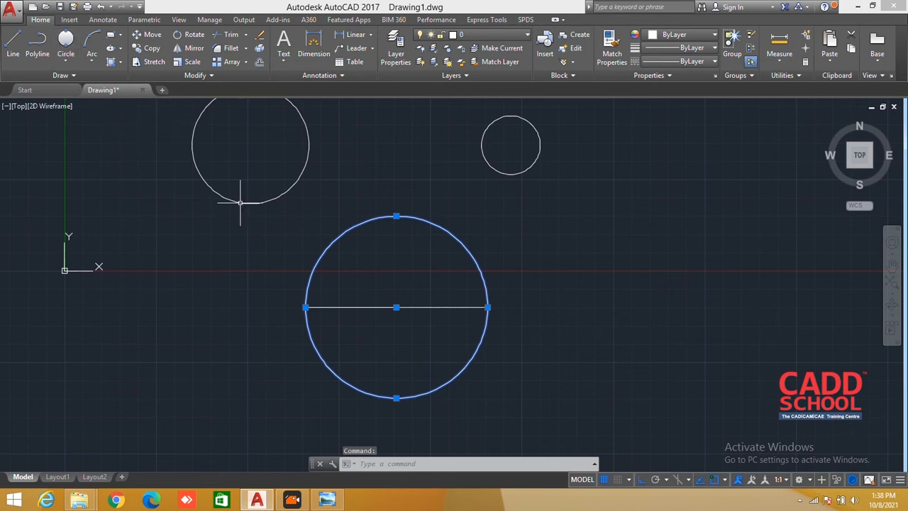
key(Escape)
Erase the three circles and the horizontal line from the drawing.
scroll(306, 219, down, 1)
middle_drag(306, 219, 282, 288)
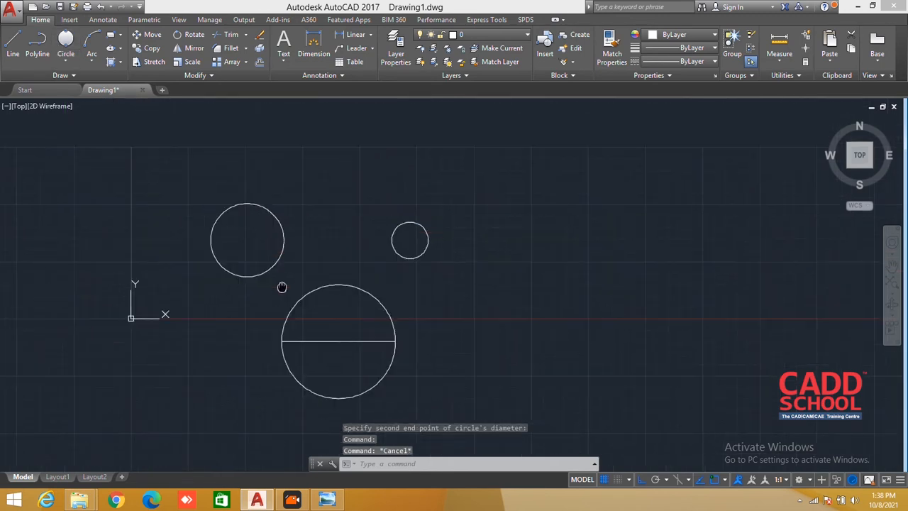
drag(203, 284, 271, 436)
mouse_move(485, 374)
mouse_down()
mouse_move(450, 178)
mouse_move(98, 178)
mouse_up()
key(Delete)
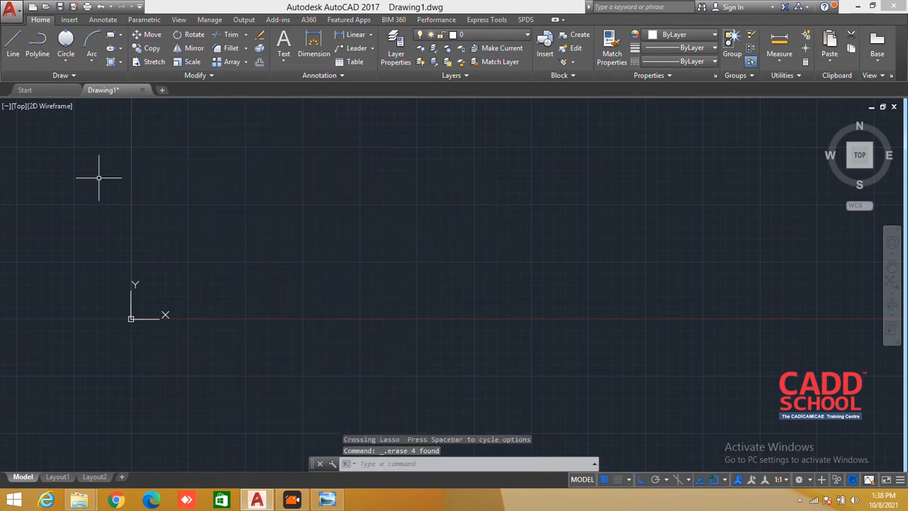
Draw a right triangle with the Line command: a vertical side downward, a horizontal base to the right, and a sloping side back to the start point.
click(65, 62)
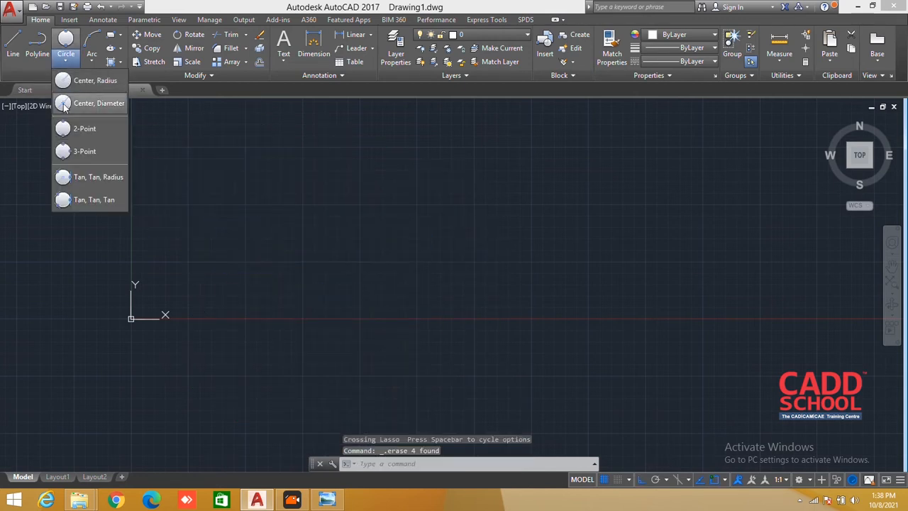
click(13, 44)
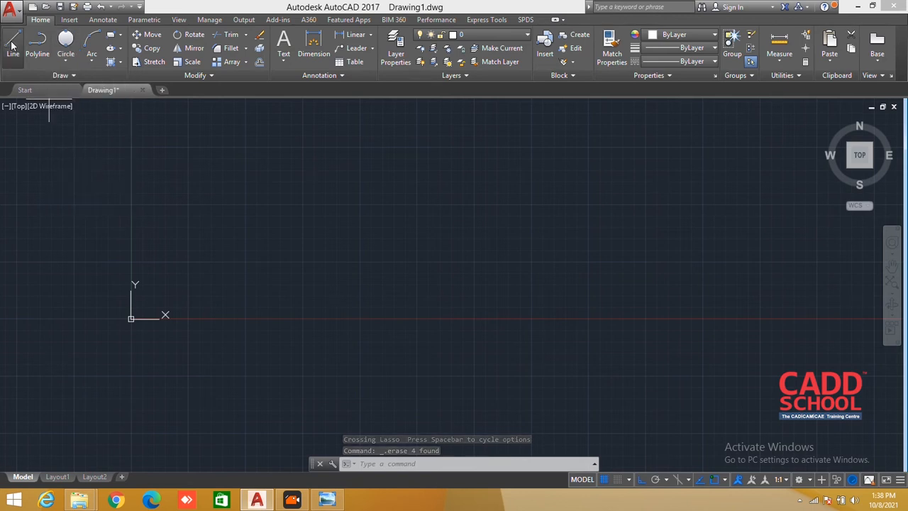
click(248, 160)
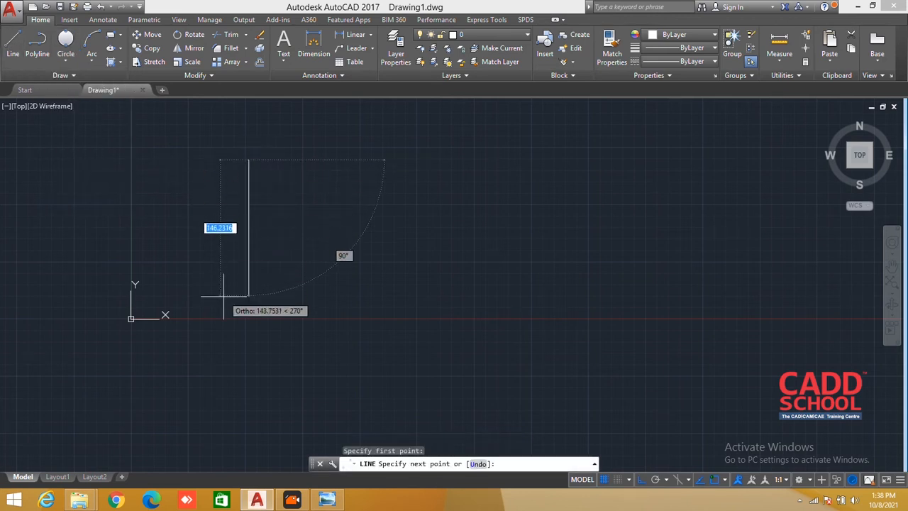
click(234, 296)
click(418, 304)
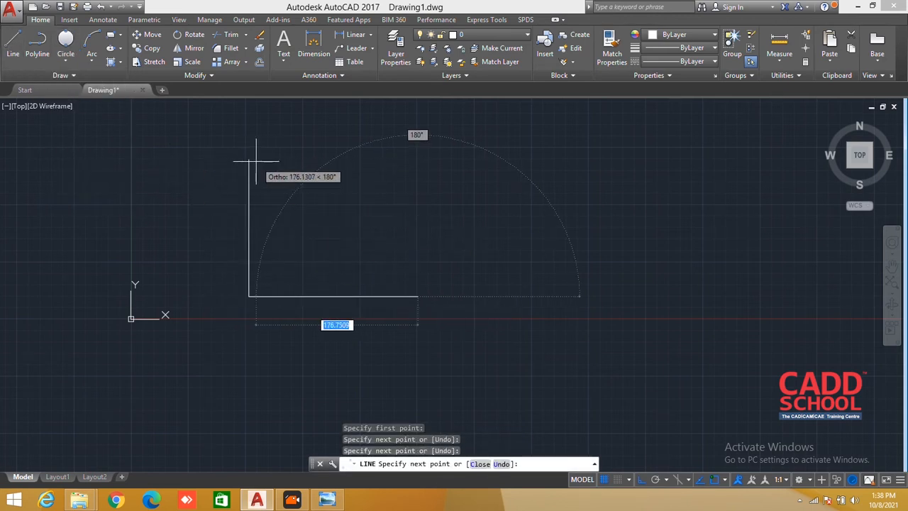
click(248, 160)
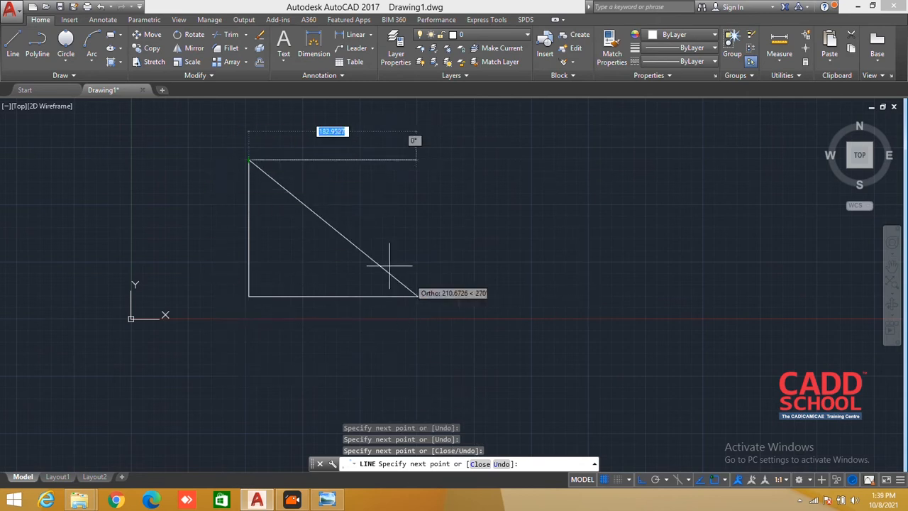
key(Escape)
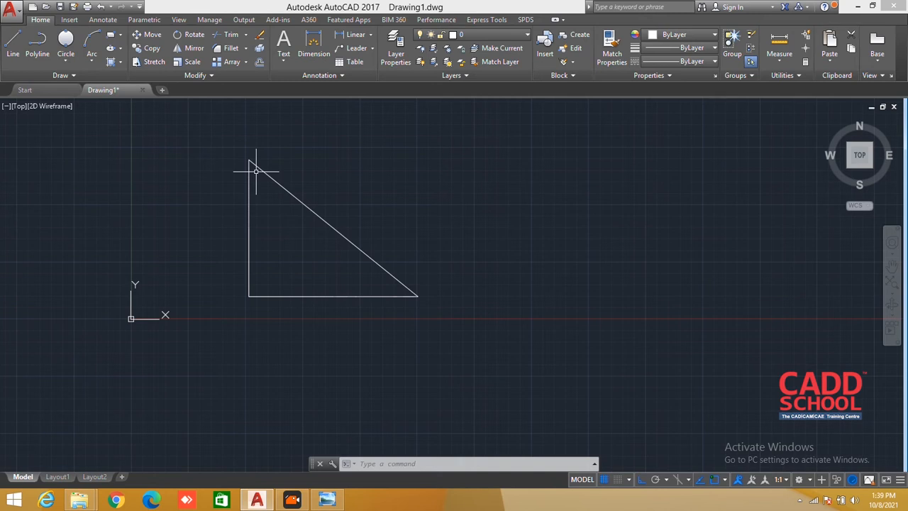
mouse_move(395, 277)
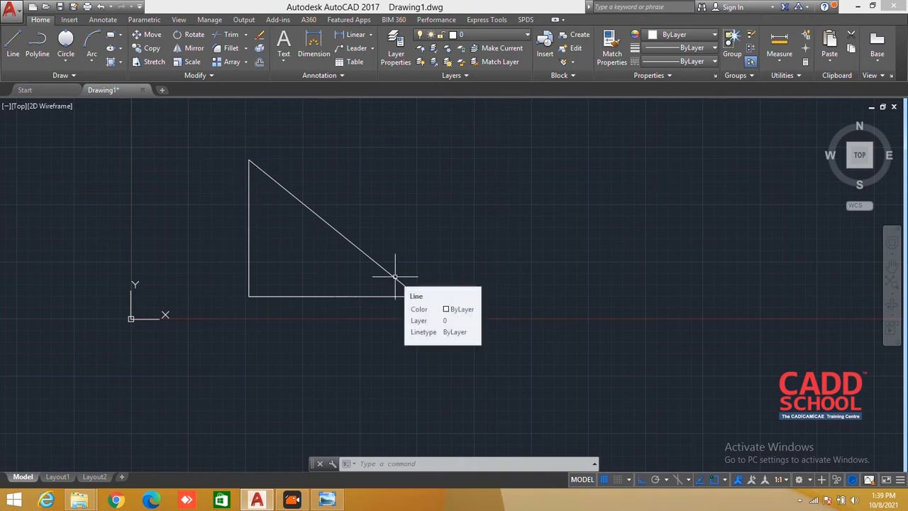
scroll(298, 220, down, 2)
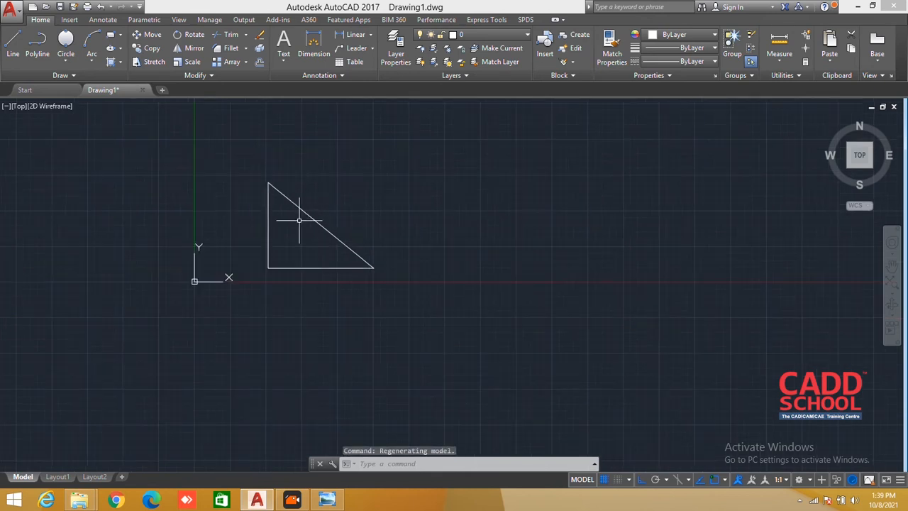
click(65, 62)
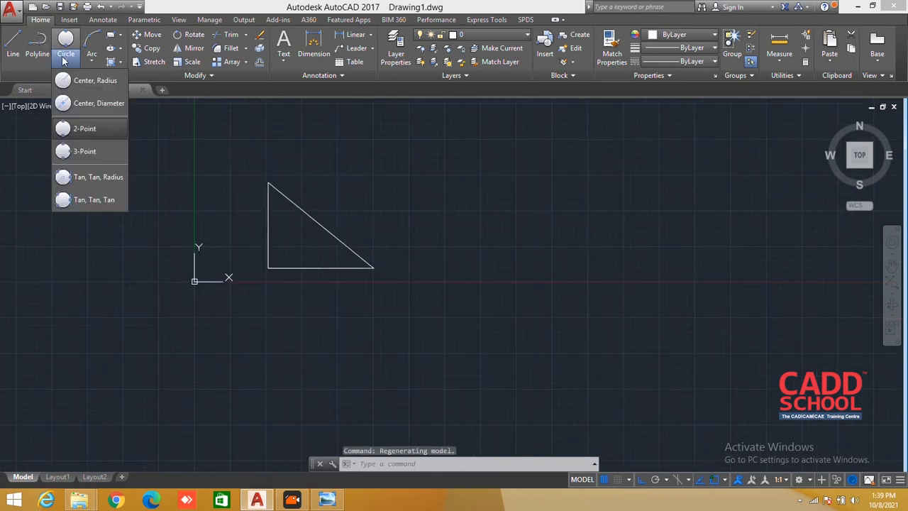
click(72, 157)
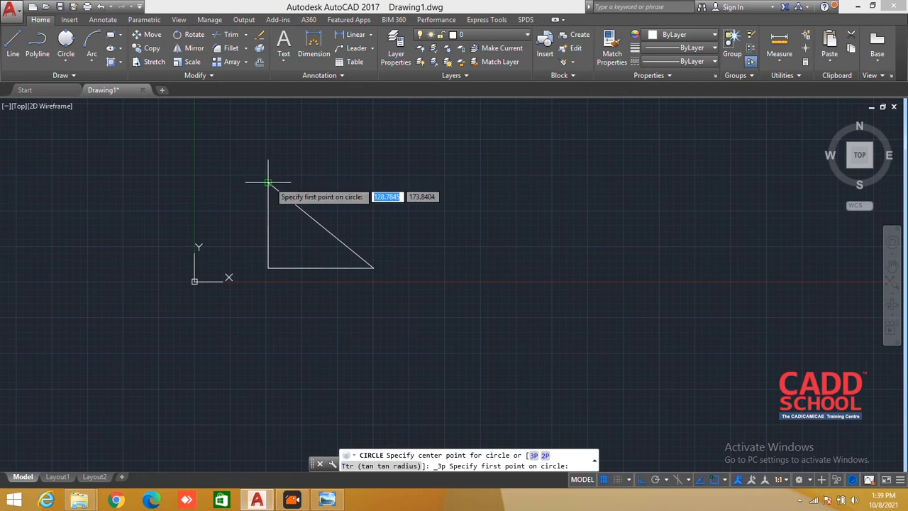
click(268, 183)
click(268, 268)
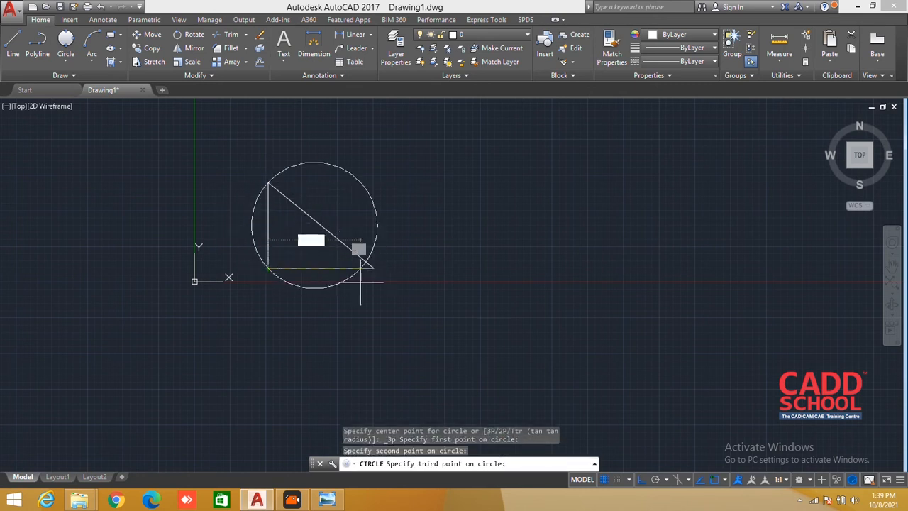
key(Escape)
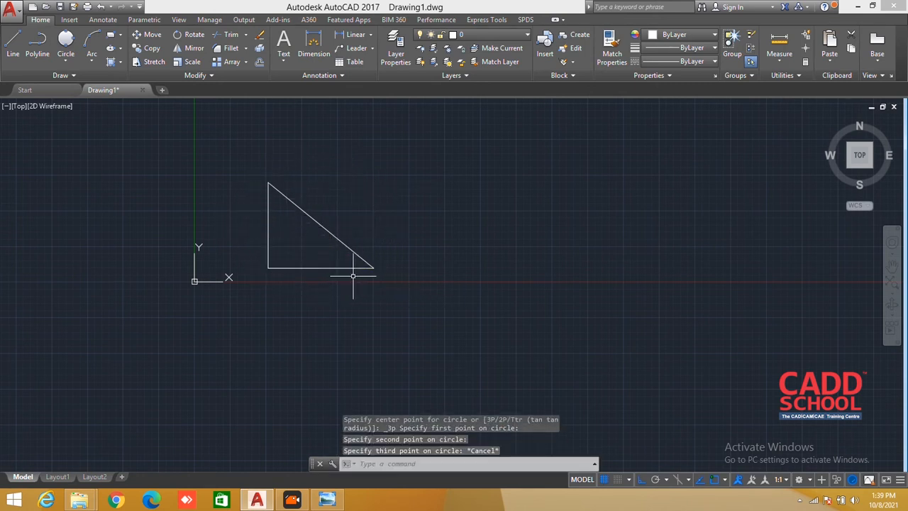
Draw a 3-Point circle through the three corners of the right triangle.
click(65, 42)
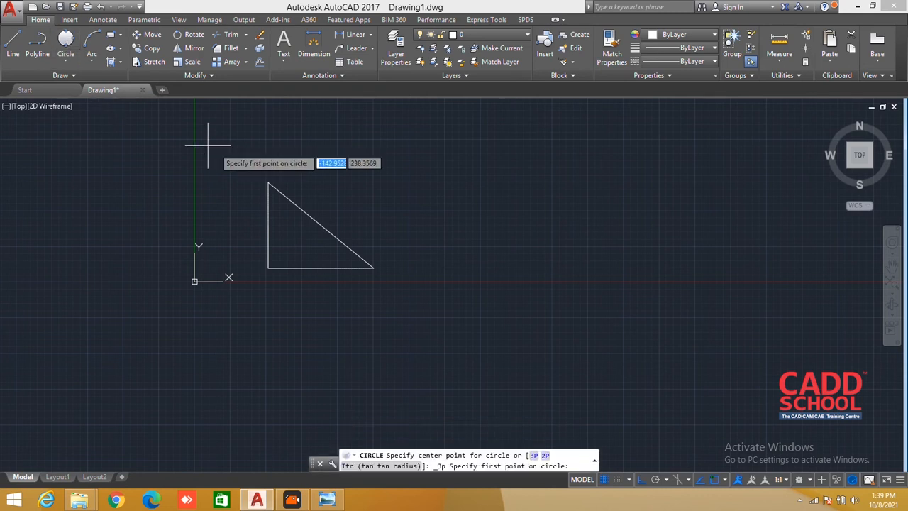
click(268, 183)
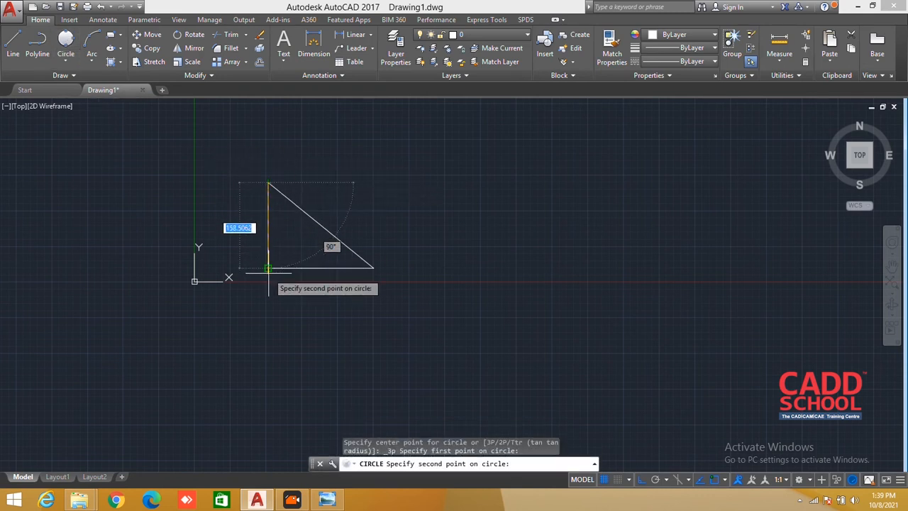
click(268, 268)
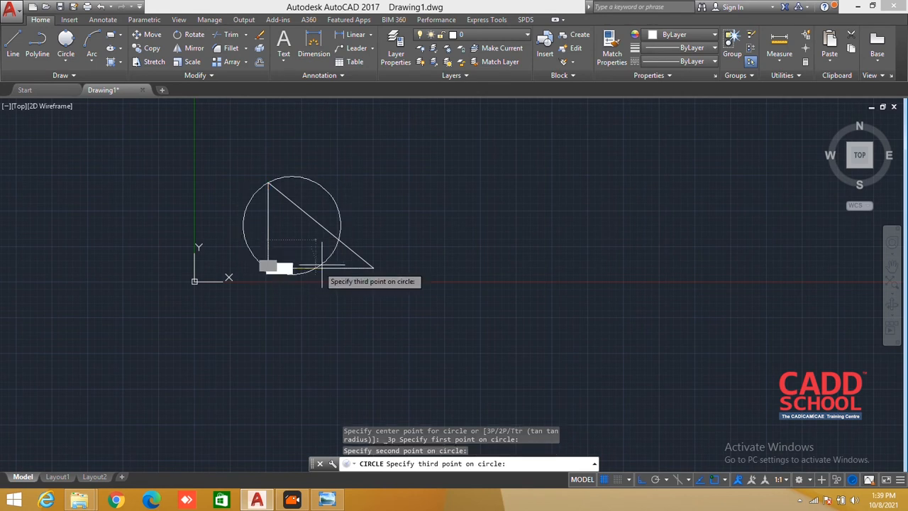
click(372, 268)
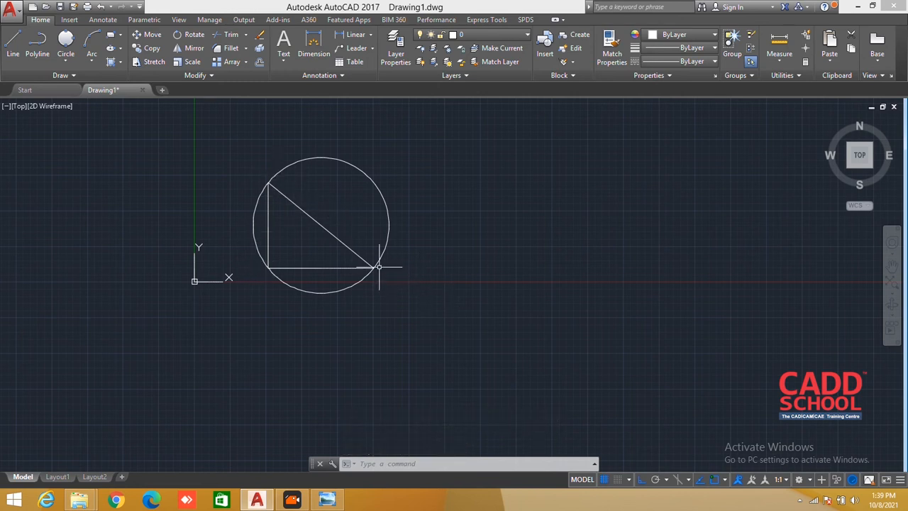
Draw a Center, Radius circle about 97 mm in radius, up and to the right of the circled triangle.
scroll(379, 225, down, 1)
middle_drag(379, 226, 201, 279)
scroll(201, 280, down, 1)
scroll(199, 281, up, 2)
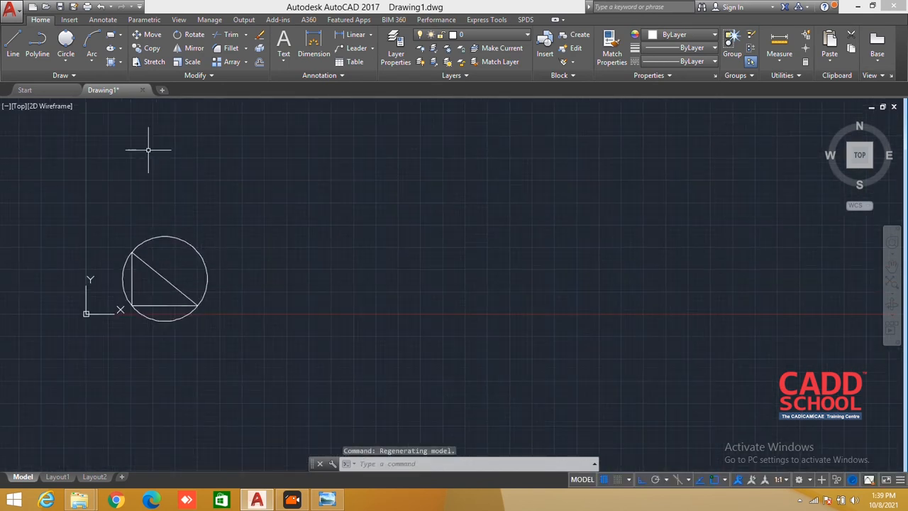
click(69, 42)
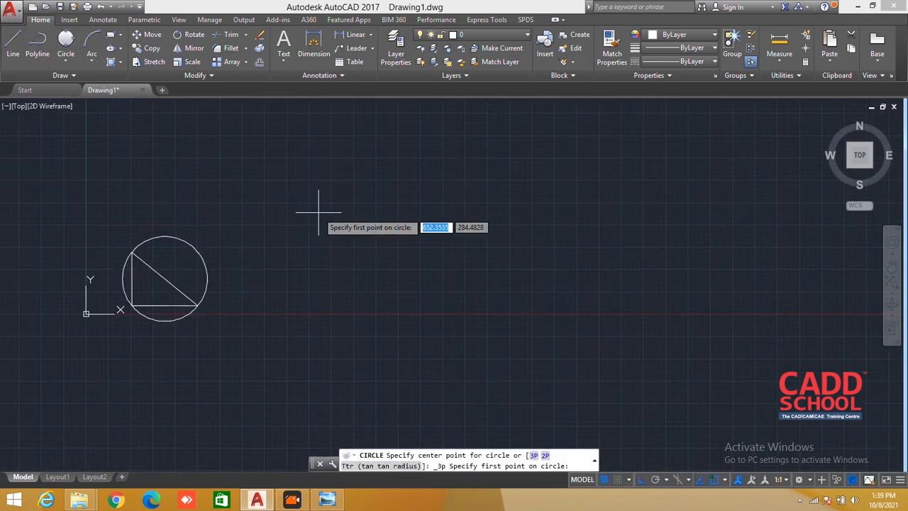
key(Escape)
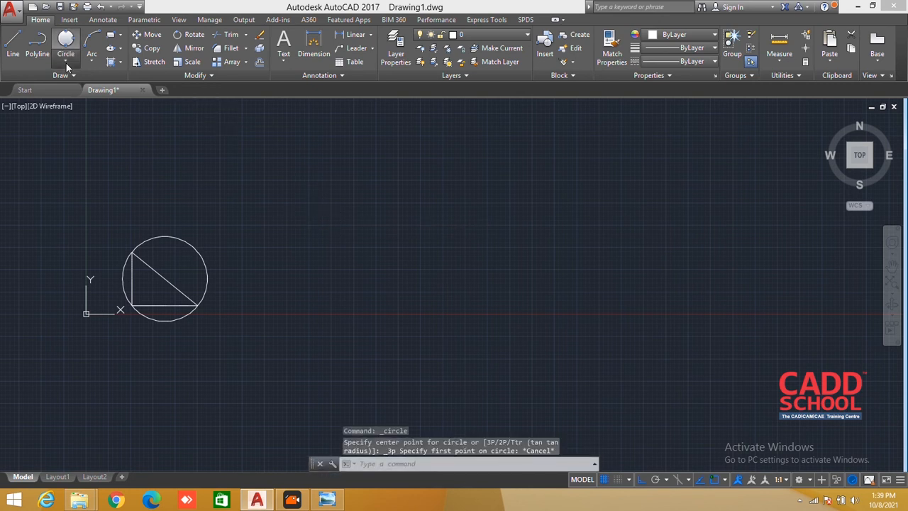
click(66, 62)
click(81, 80)
click(270, 186)
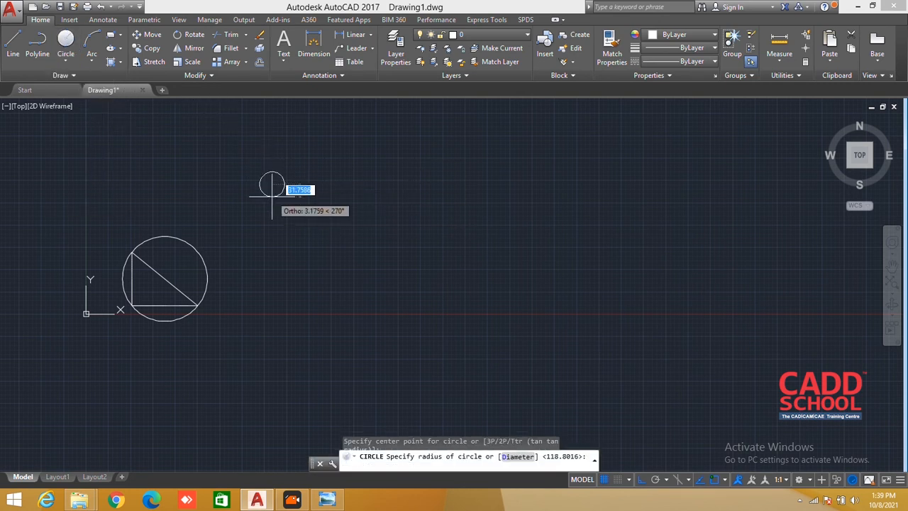
click(294, 201)
Draw two larger Center, Radius circles: one about 207 mm in radius far up to the right, one centred on the X axis between.
scroll(273, 213, down, 3)
middle_drag(274, 212, 170, 229)
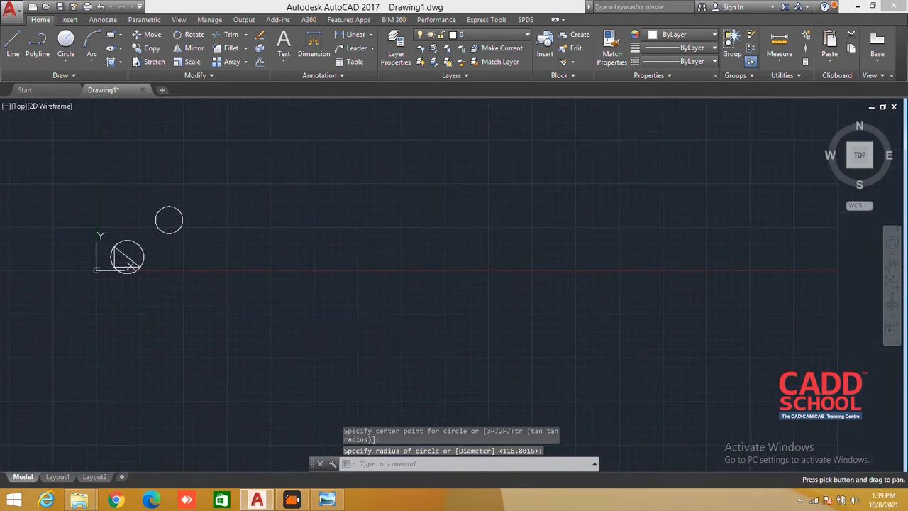
click(73, 54)
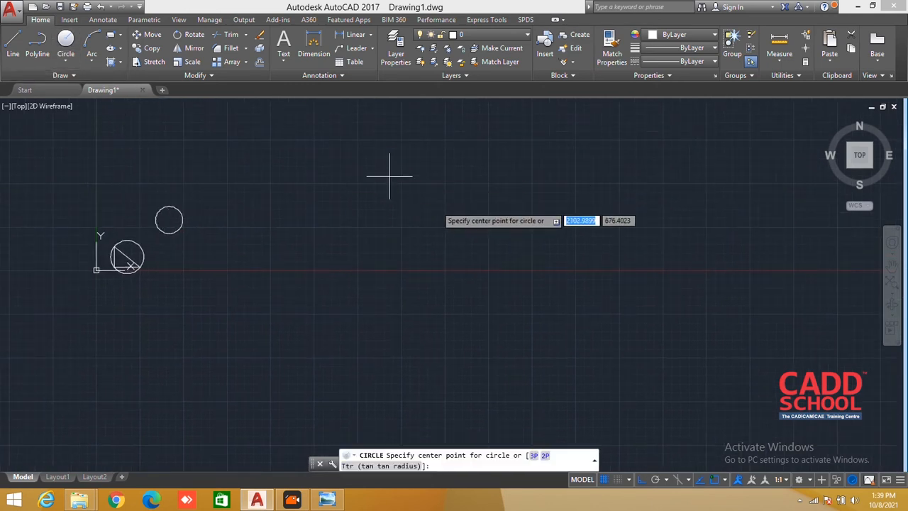
click(354, 180)
click(374, 200)
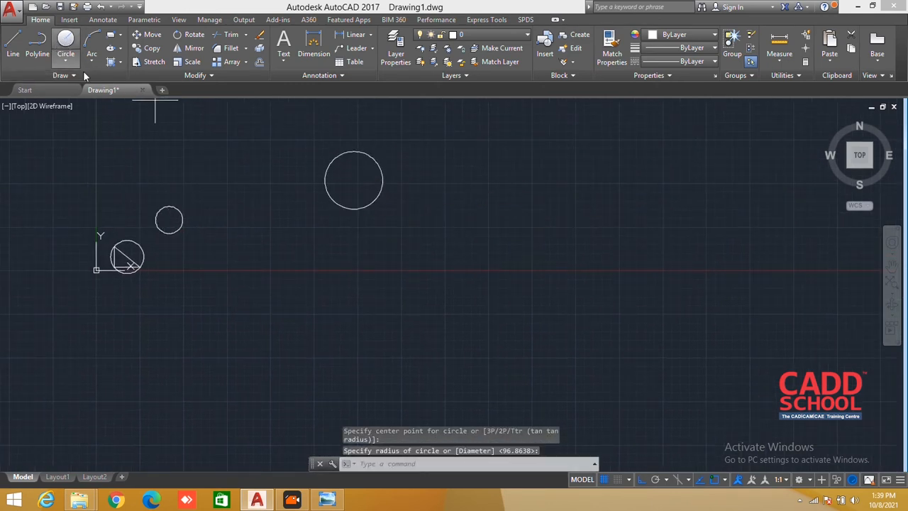
key(Return)
click(259, 270)
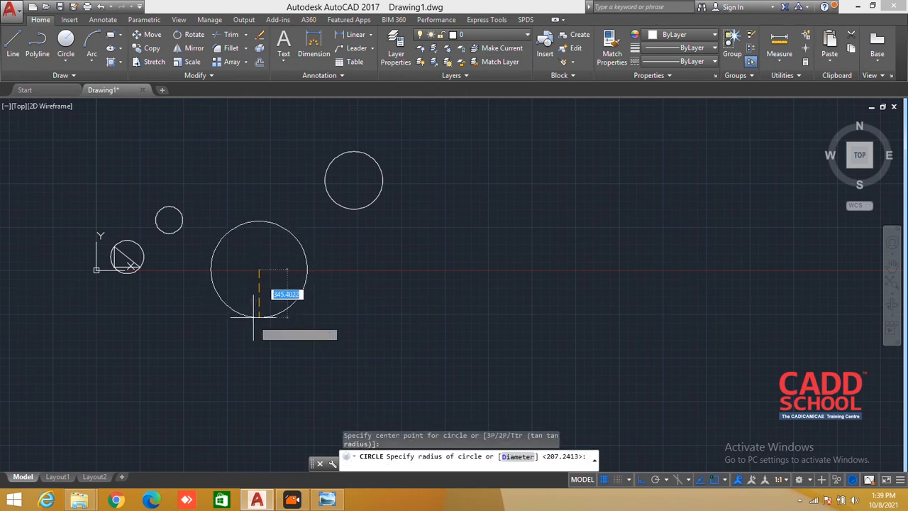
click(254, 301)
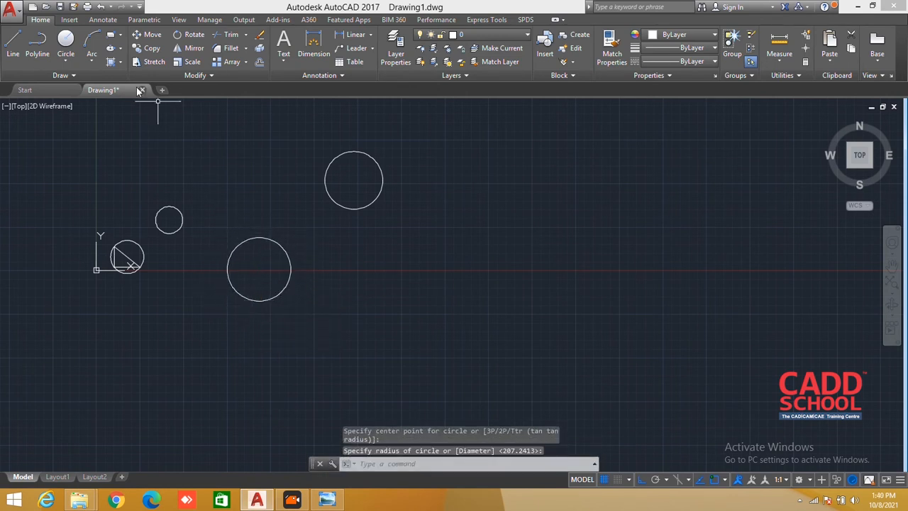
Draw a 3-Point circle about 713 mm in radius through the centres of the three separate circles.
click(68, 60)
click(79, 149)
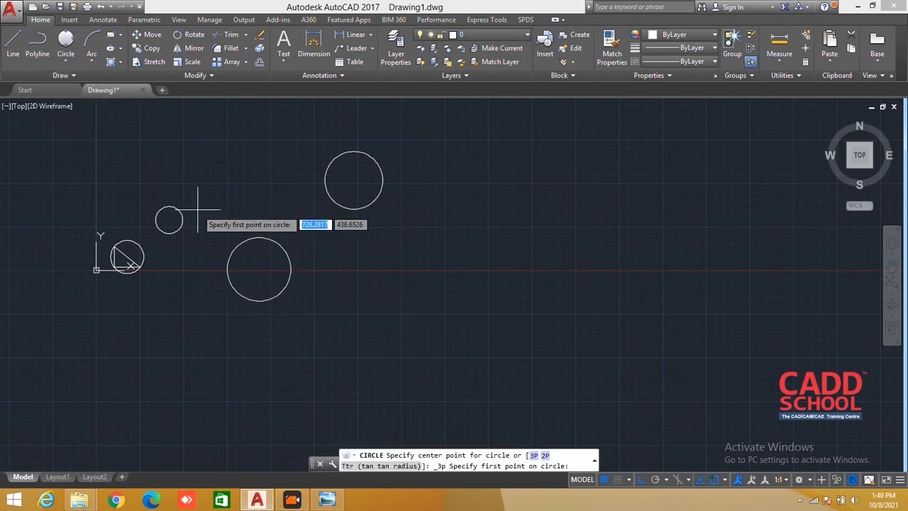
scroll(185, 213, up, 5)
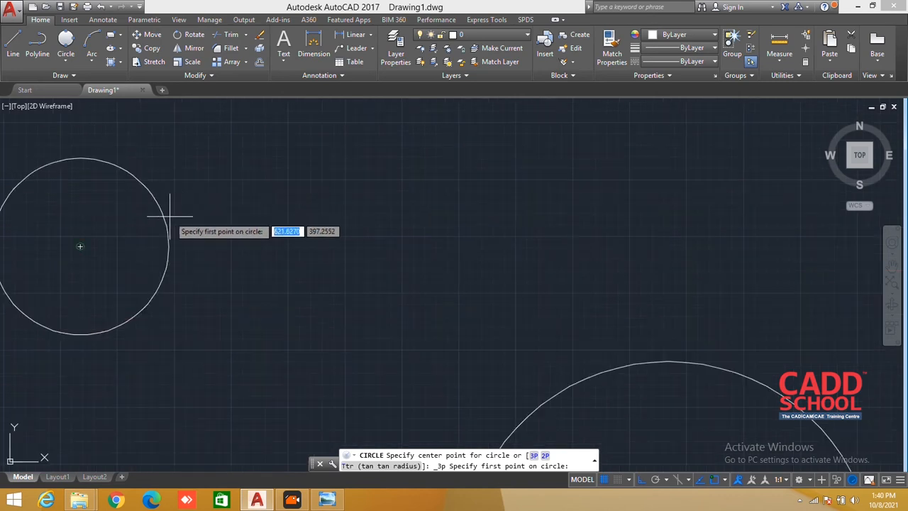
scroll(178, 223, down, 4)
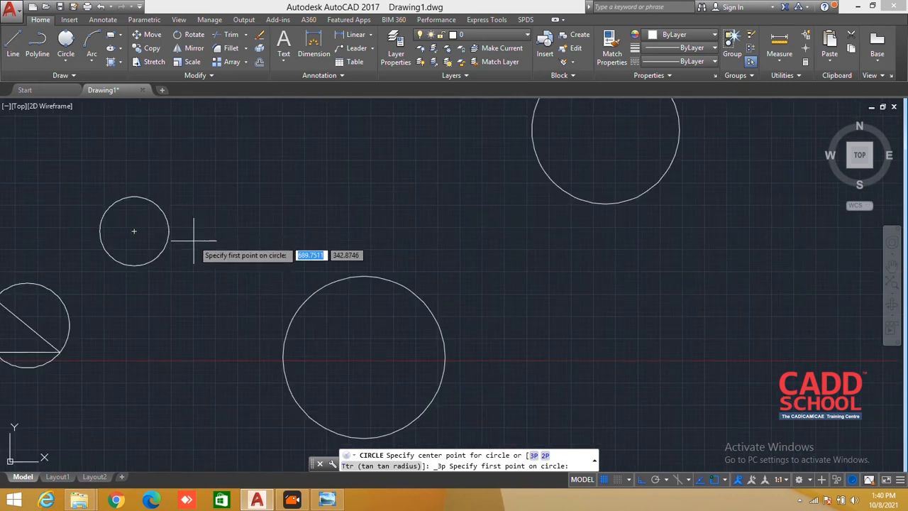
click(69, 41)
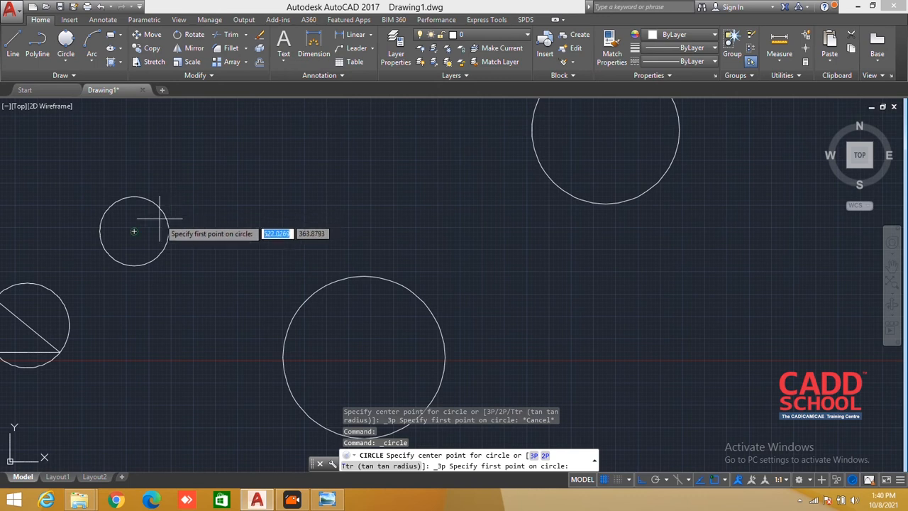
click(166, 219)
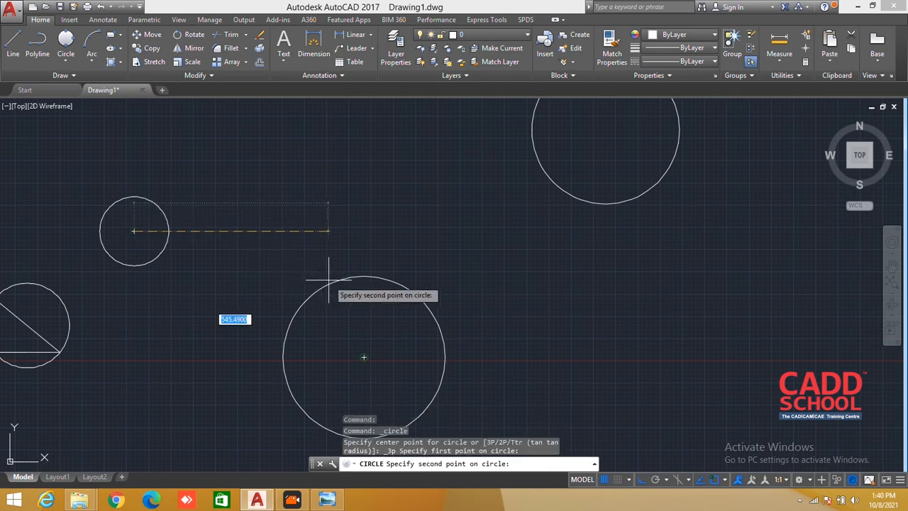
click(363, 357)
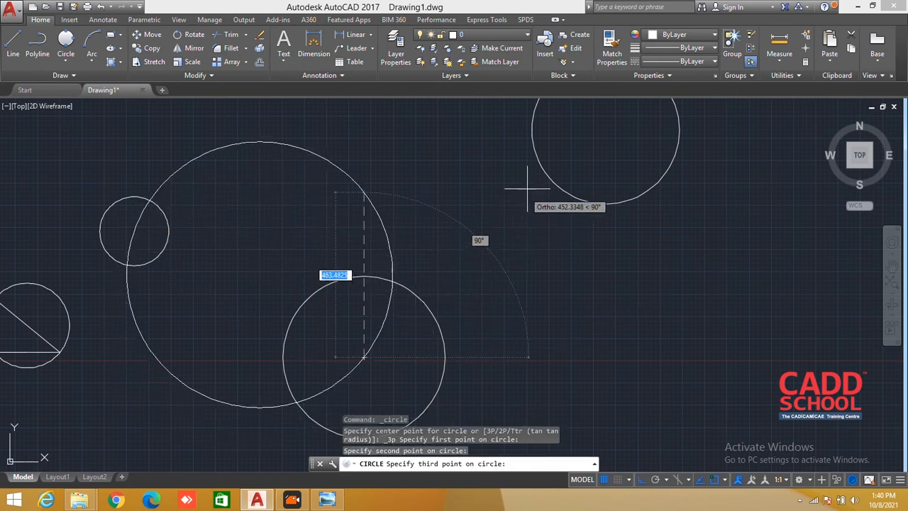
click(544, 166)
Erase the triangle and all the circles from the drawing.
scroll(494, 196, down, 4)
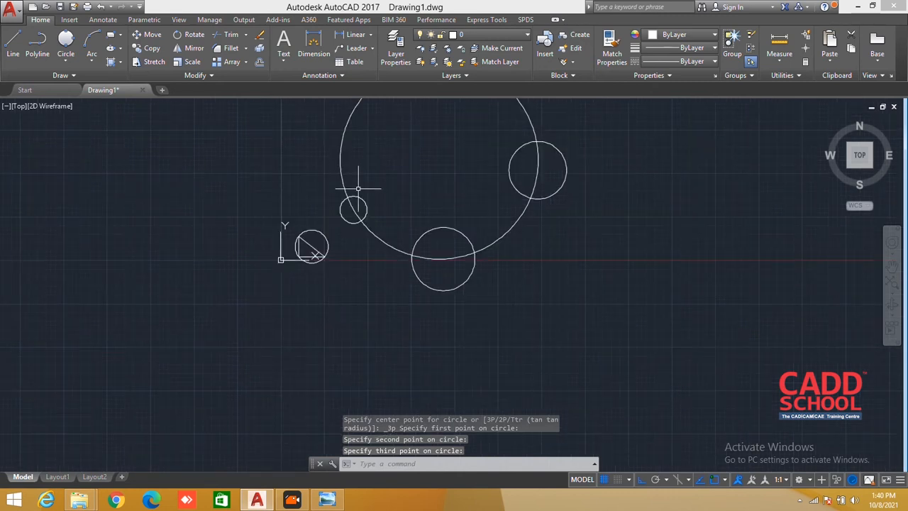
scroll(534, 161, down, 1)
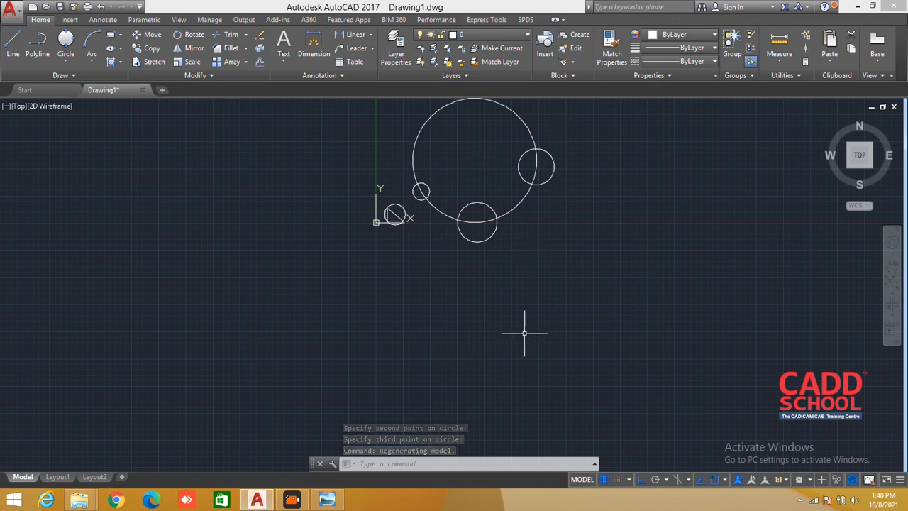
scroll(471, 297, down, 1)
middle_drag(459, 316, 433, 368)
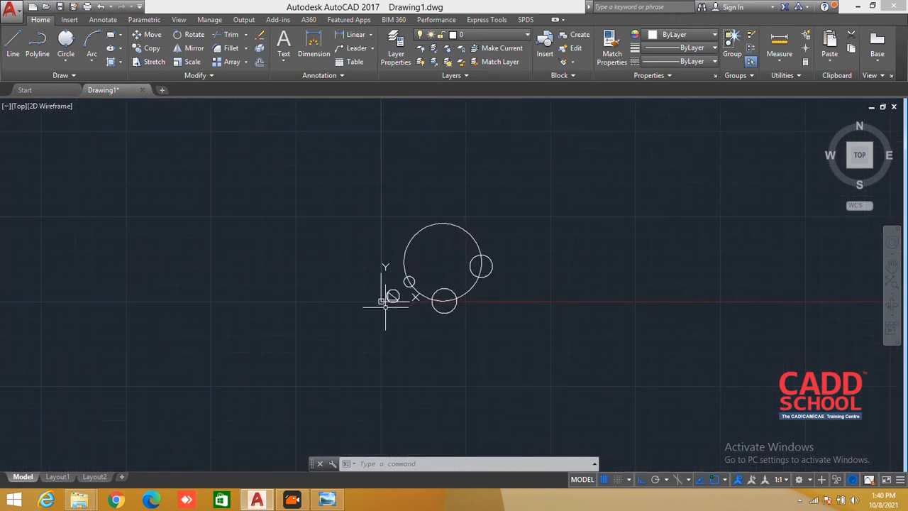
scroll(388, 306, up, 2)
click(65, 61)
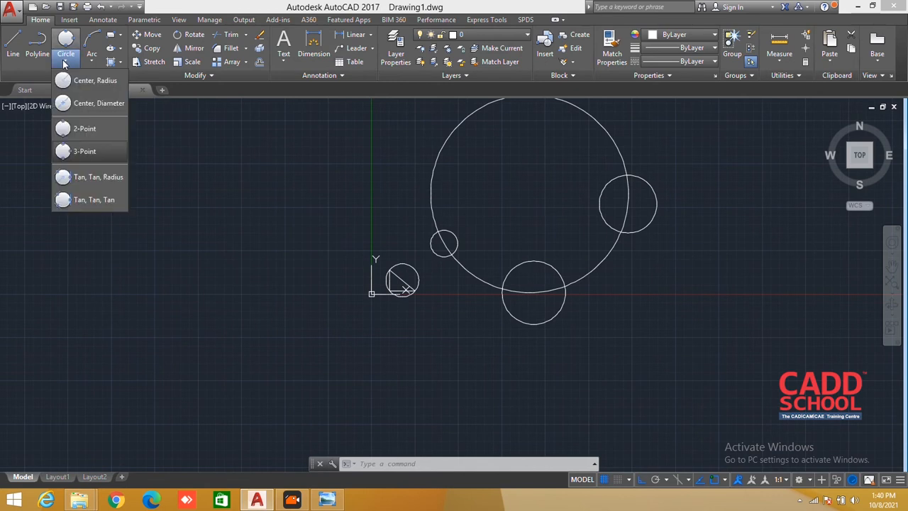
click(202, 253)
scroll(234, 262, down, 2)
mouse_move(269, 326)
mouse_down()
mouse_move(471, 210)
mouse_move(202, 208)
mouse_up()
key(Delete)
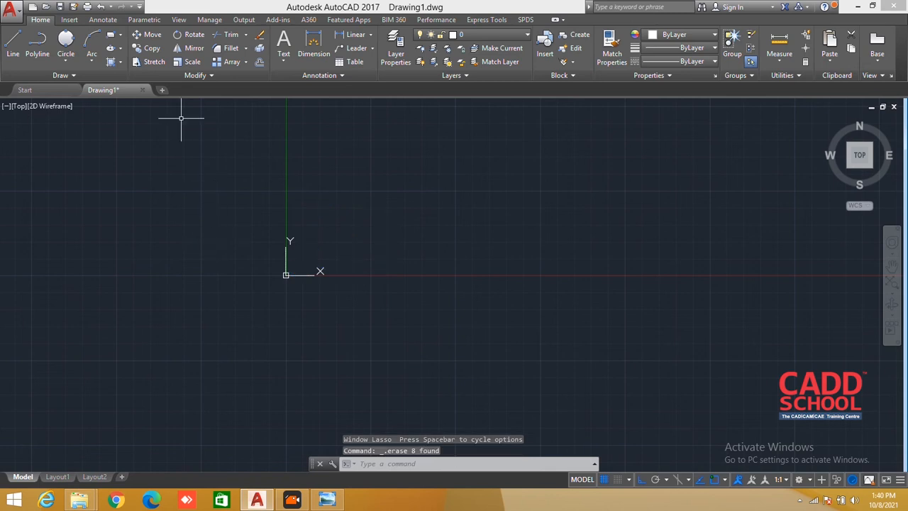
Draw an L shape with the Line command: a vertical line downward across the X axis, and a longer horizontal line to the right.
click(12, 50)
click(385, 164)
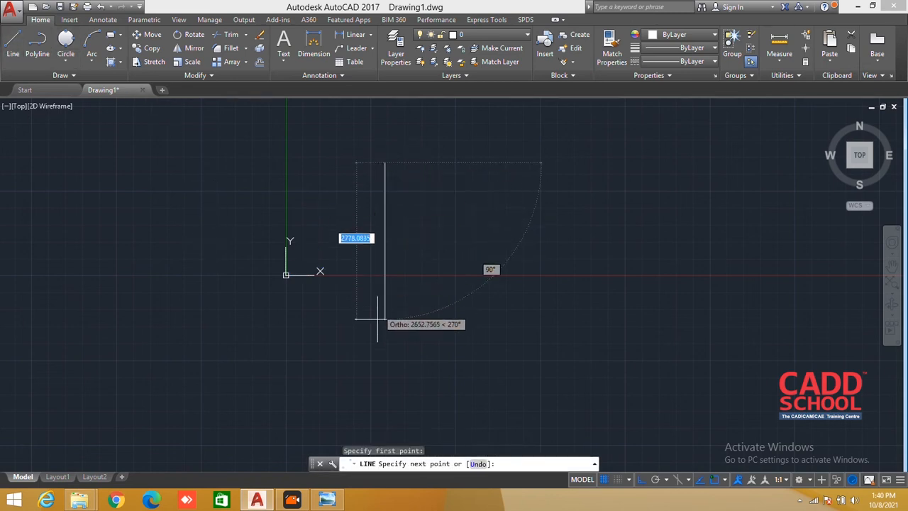
click(379, 337)
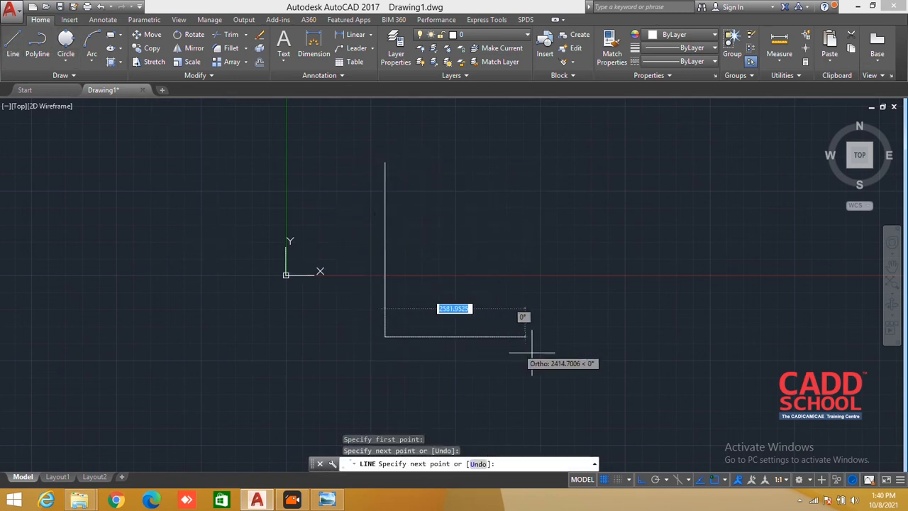
click(649, 362)
key(Escape)
Try to draw a Tan, Tan, Radius circle touching both lines of the L shape, picking its radius from the corner up the vertical line.
middle_drag(488, 279, 444, 245)
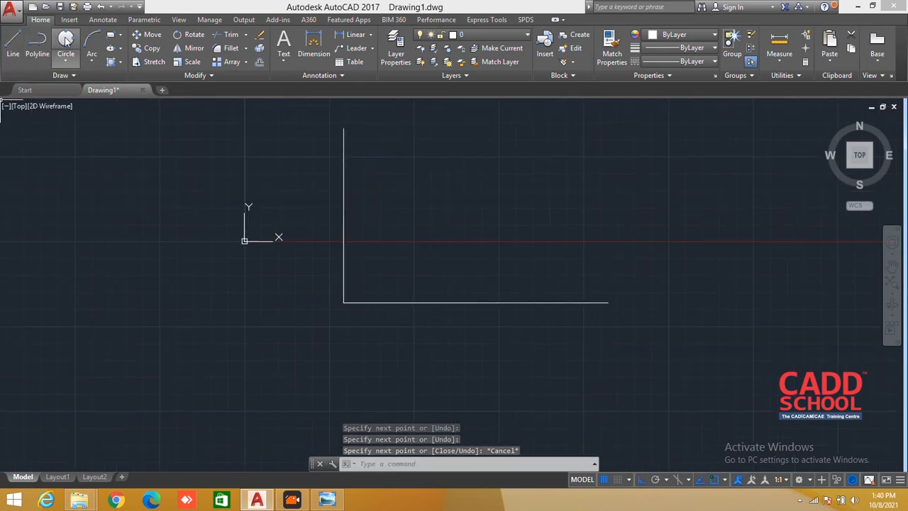
click(62, 61)
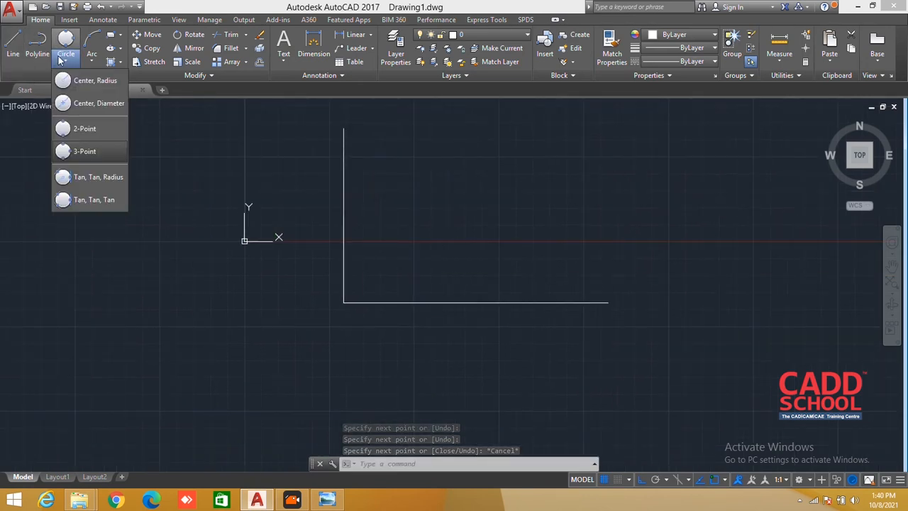
click(77, 176)
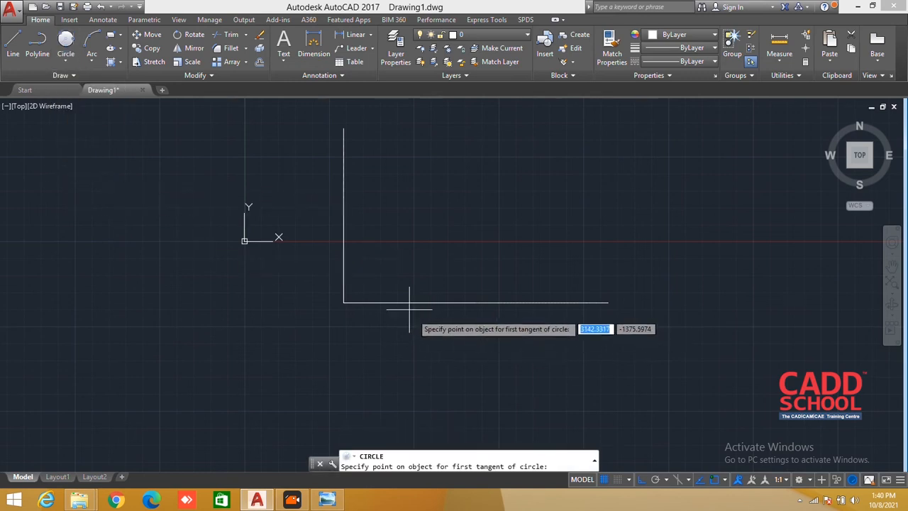
click(345, 225)
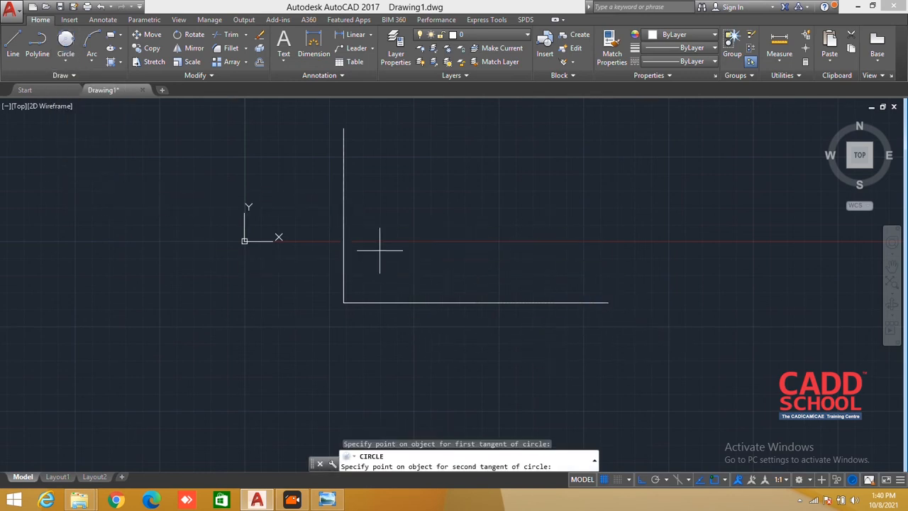
click(435, 302)
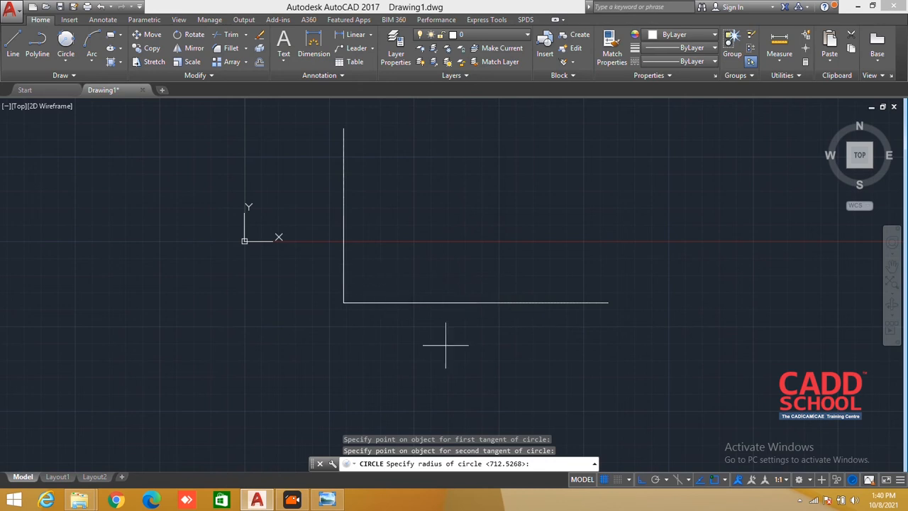
scroll(364, 303, up, 4)
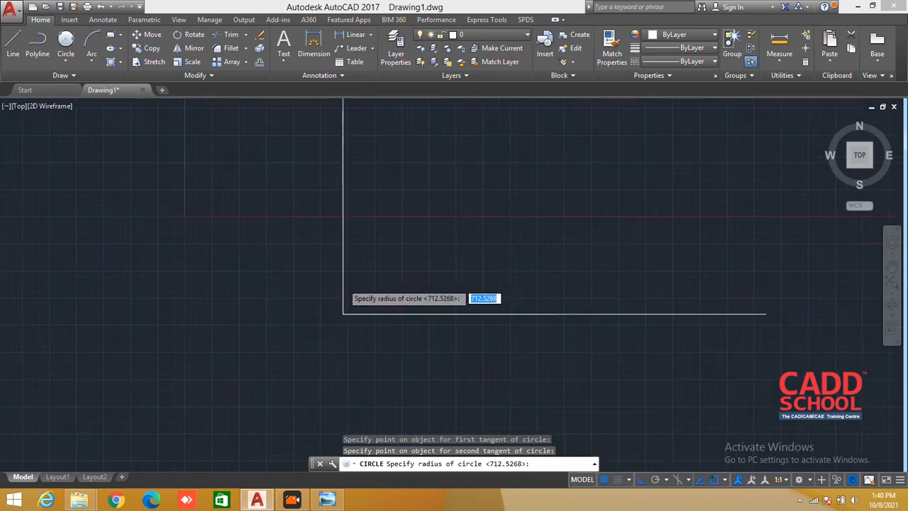
click(342, 330)
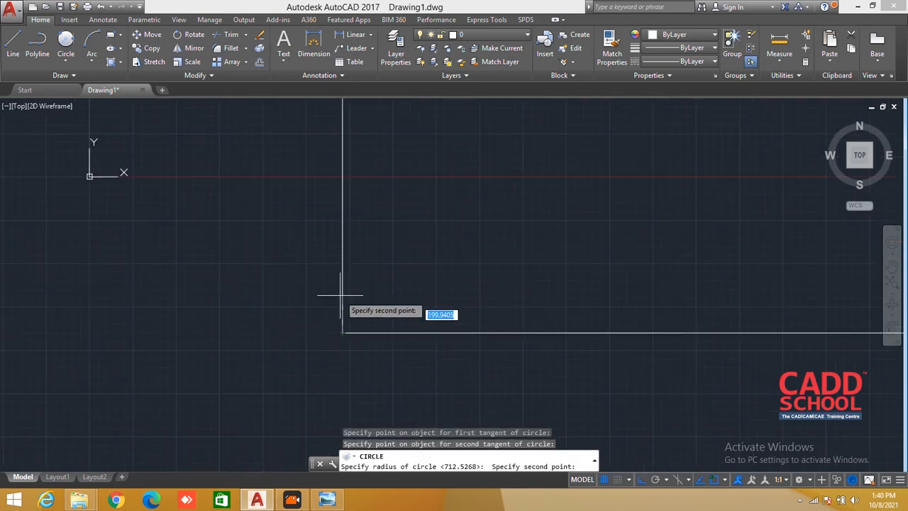
click(344, 214)
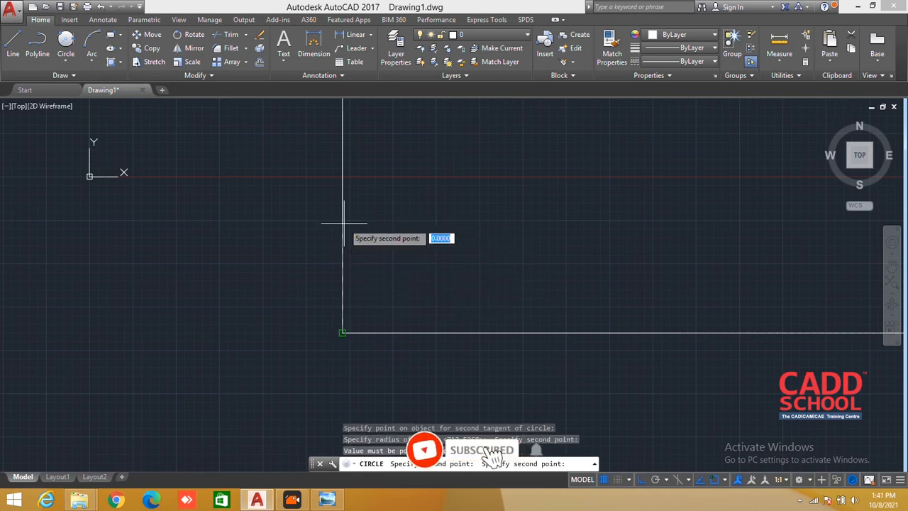
click(345, 224)
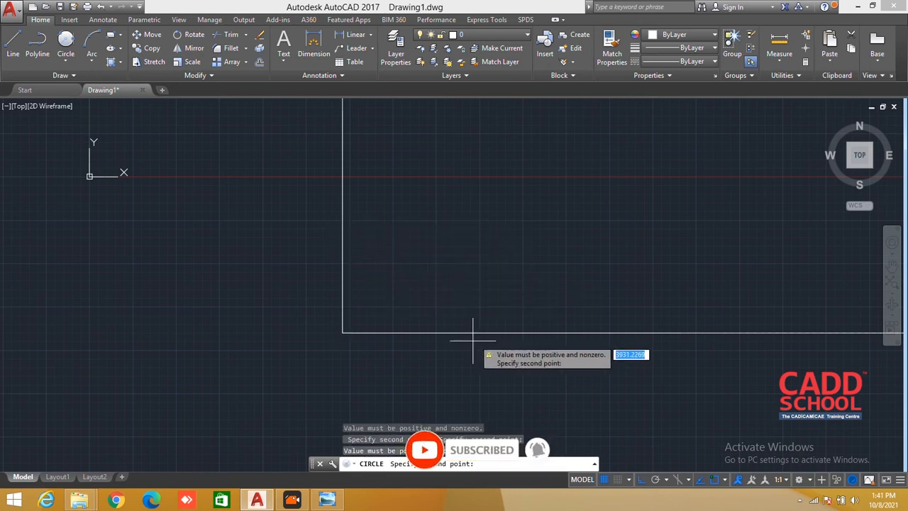
click(518, 332)
key(Escape)
key(Escape)
scroll(371, 312, down, 4)
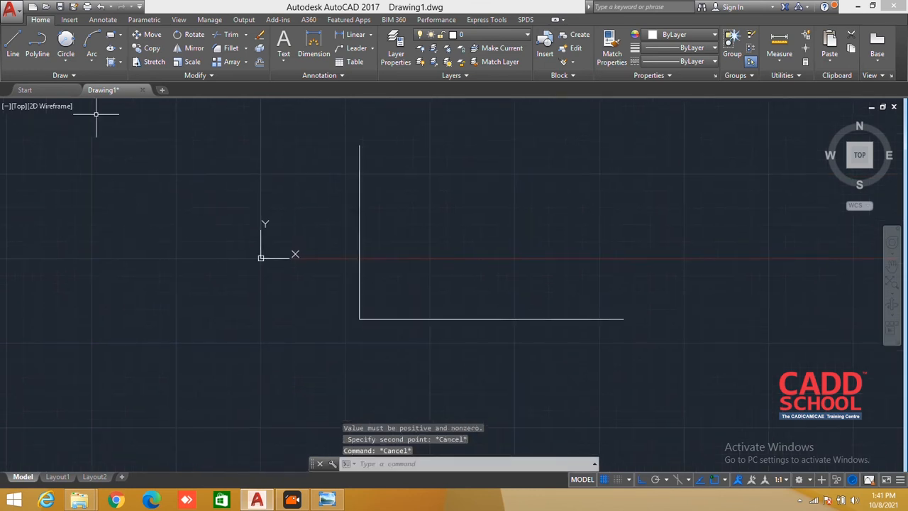
Retry the Tan, Tan, Radius circle on both lines, picking the radius from the corner along the horizontal line.
click(65, 43)
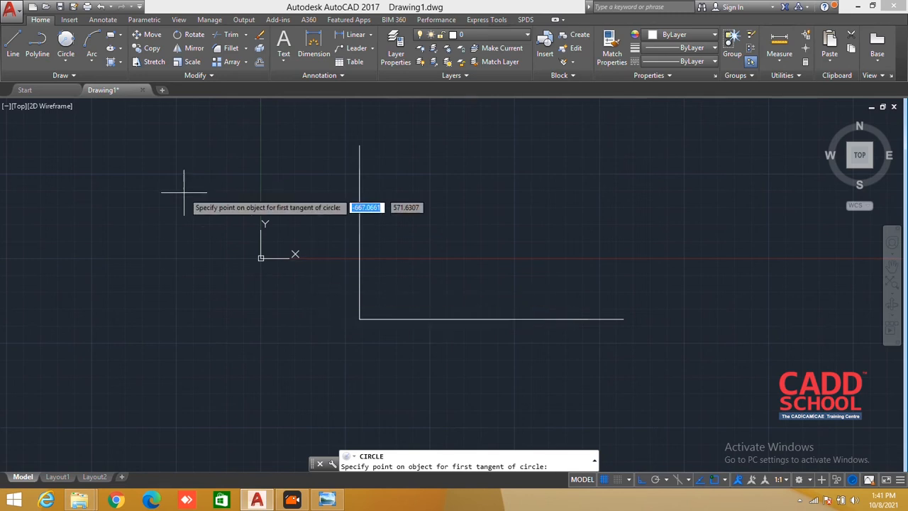
key(Escape)
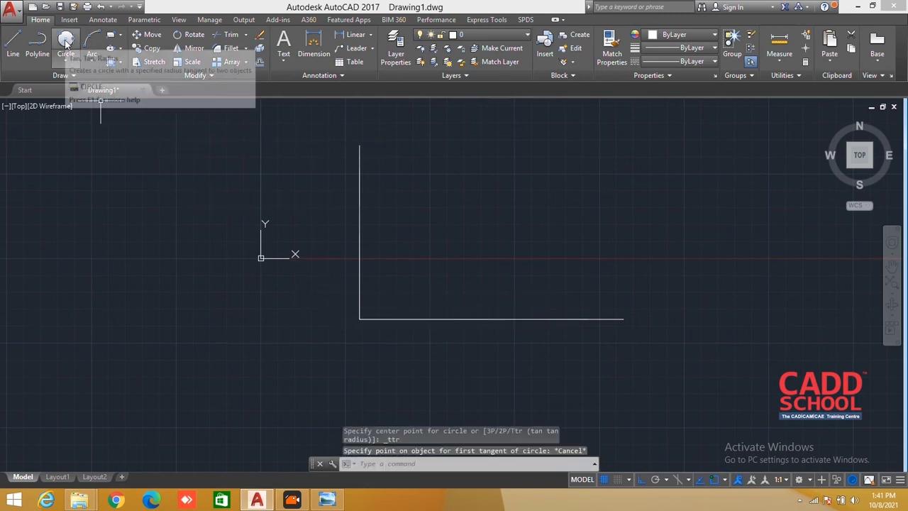
click(65, 42)
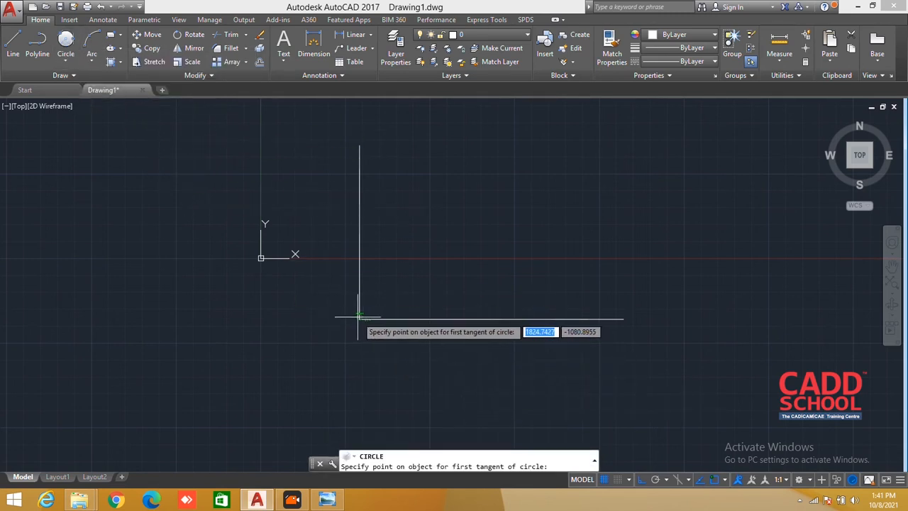
click(360, 247)
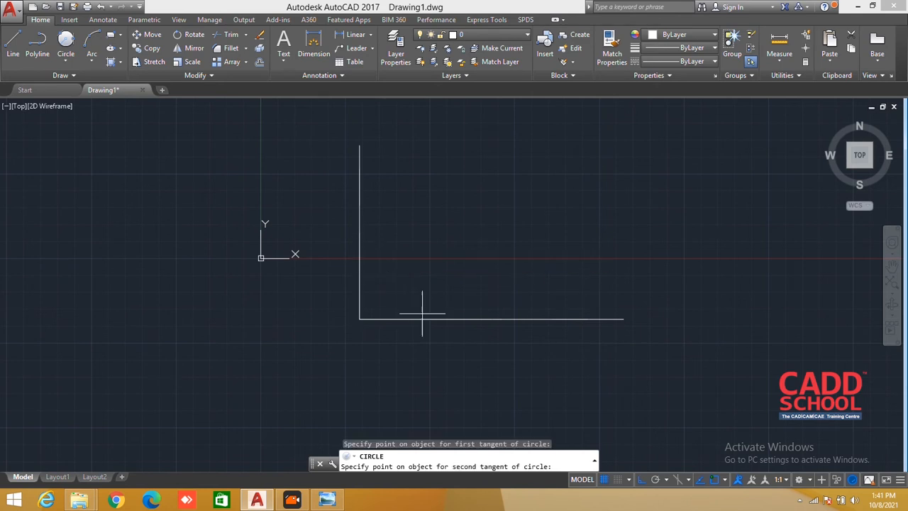
click(438, 319)
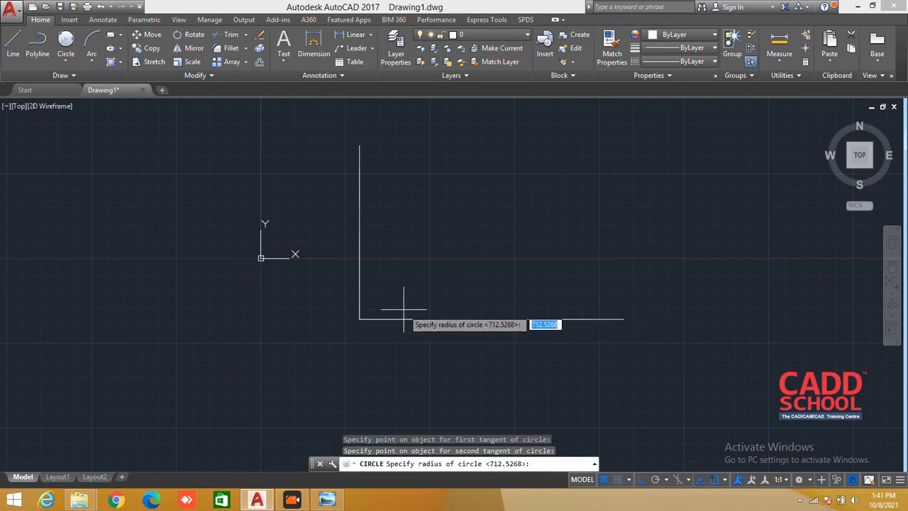
scroll(449, 319, up, 5)
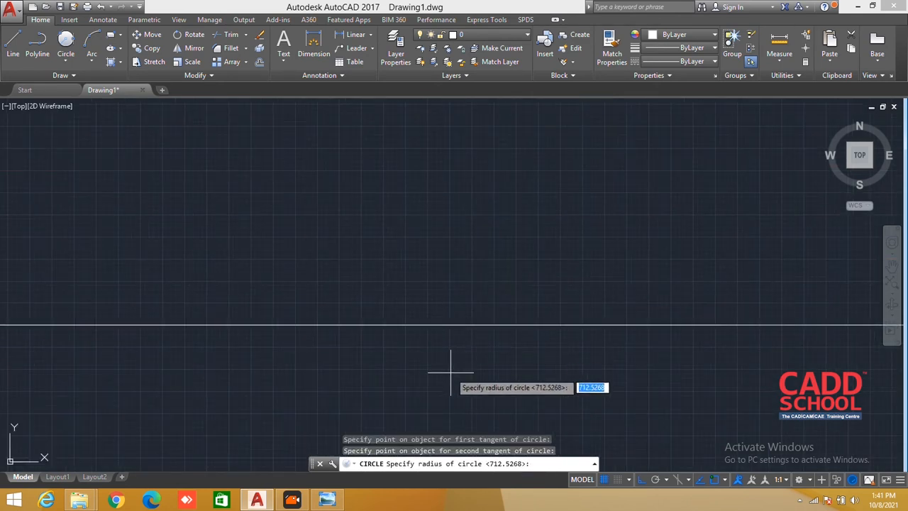
scroll(525, 460, down, 4)
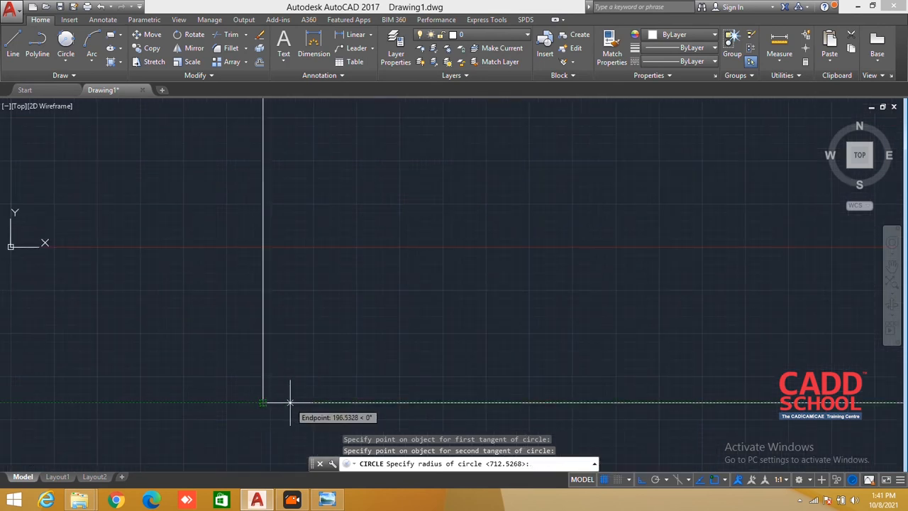
click(264, 402)
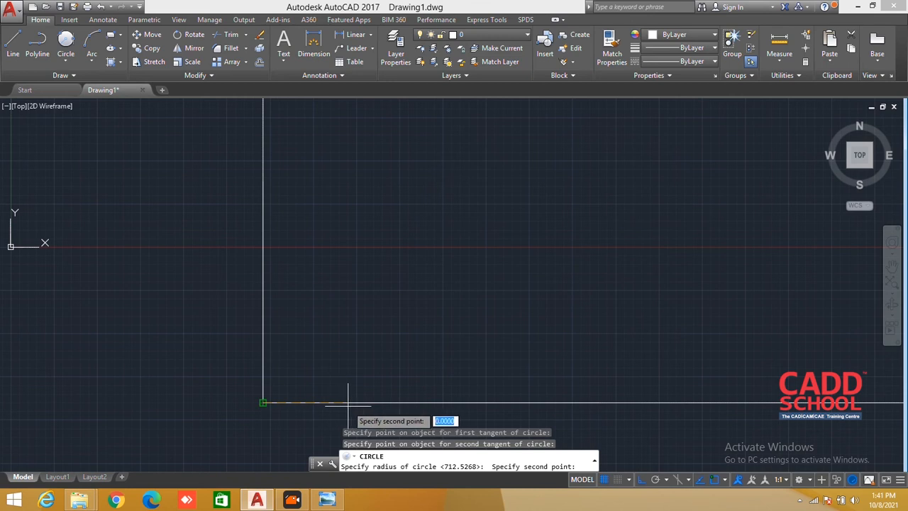
scroll(413, 404, down, 3)
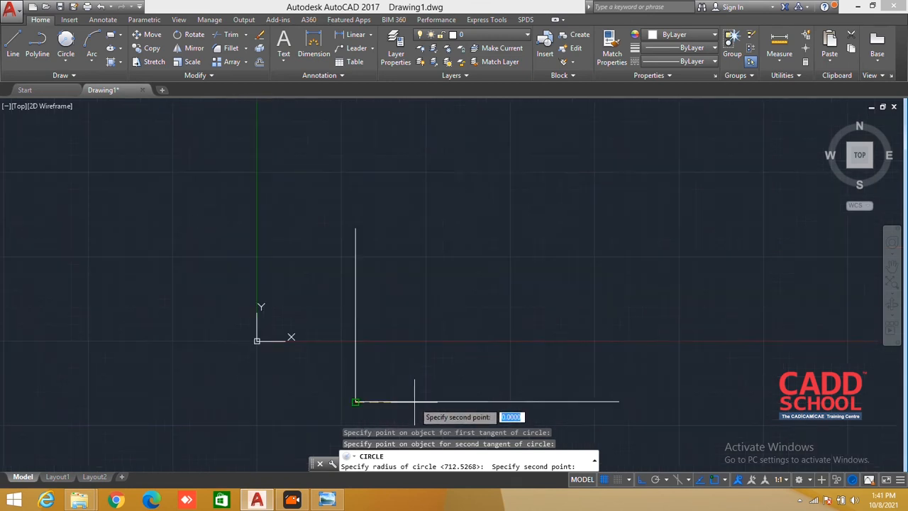
middle_drag(413, 401, 270, 381)
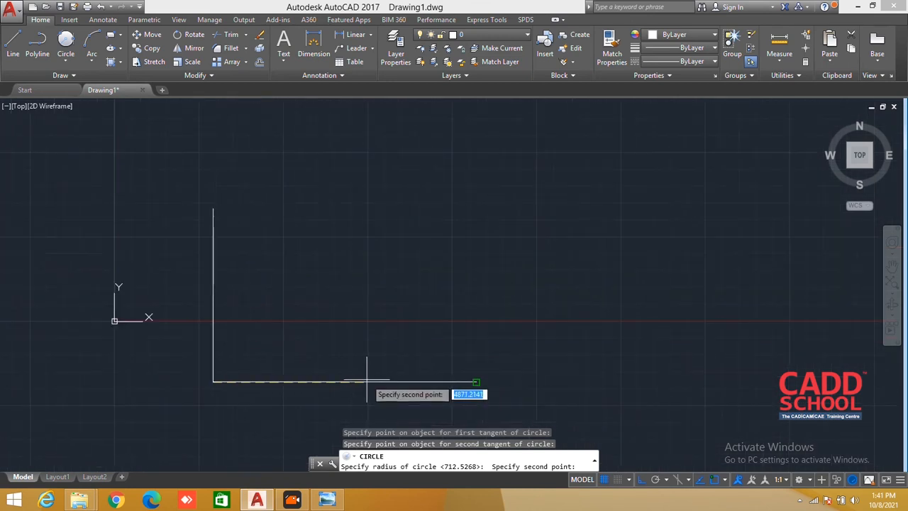
scroll(345, 381, up, 6)
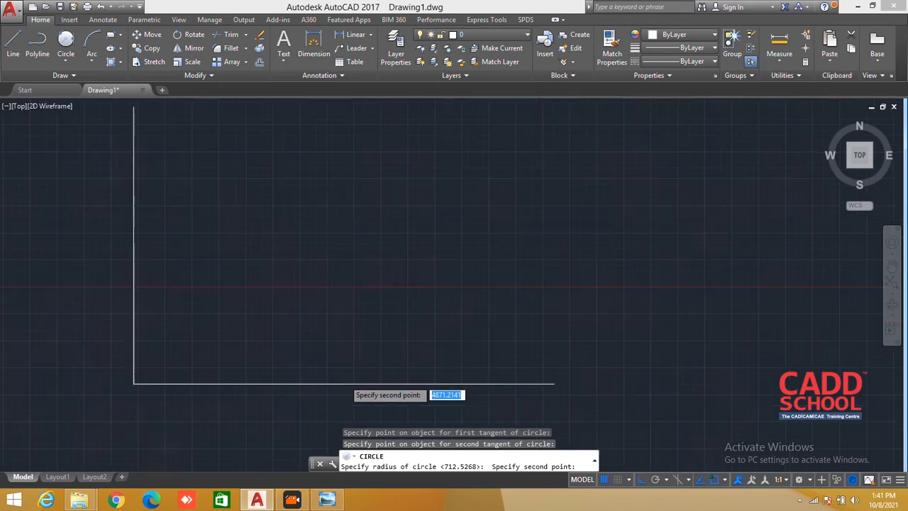
click(229, 391)
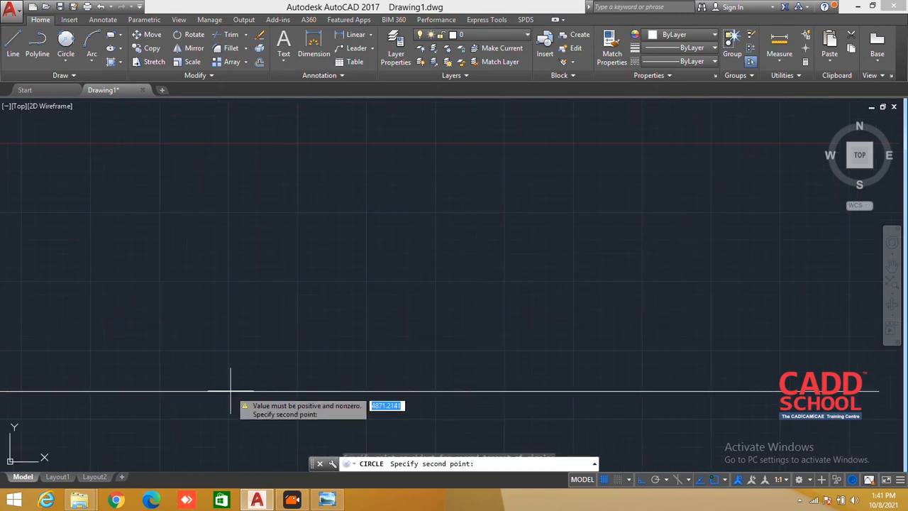
scroll(239, 372, down, 3)
scroll(460, 339, up, 3)
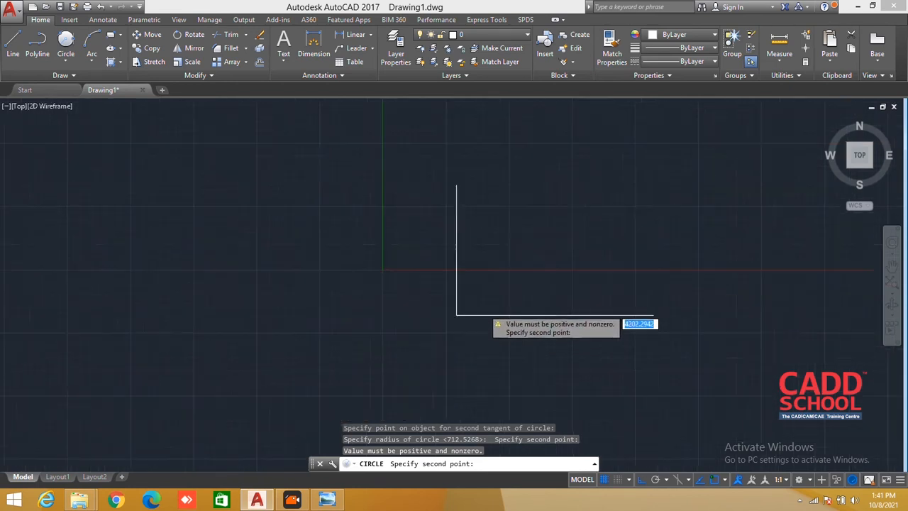
Turn object snap off and draw a Tan, Tan, Radius circle tangent to both lines, picking its radius from the corner along the horizontal line.
click(715, 480)
middle_drag(361, 300, 225, 309)
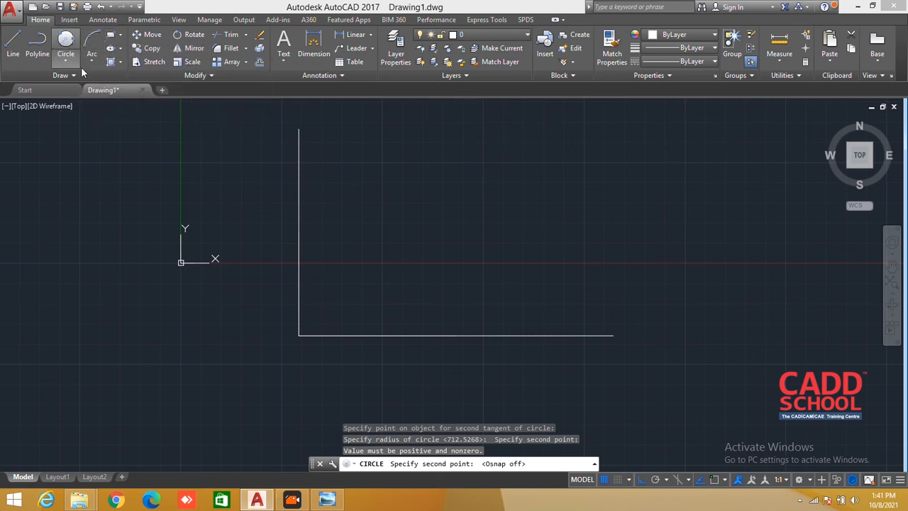
click(61, 56)
click(299, 219)
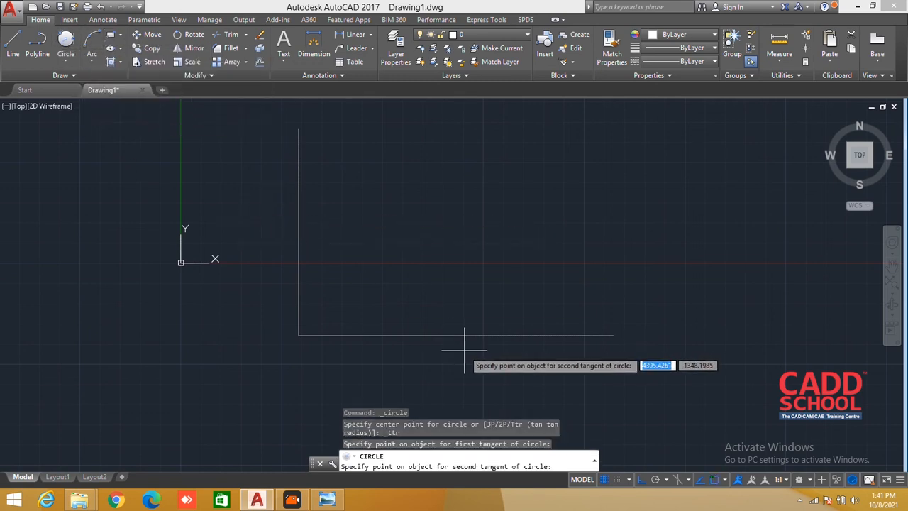
click(465, 334)
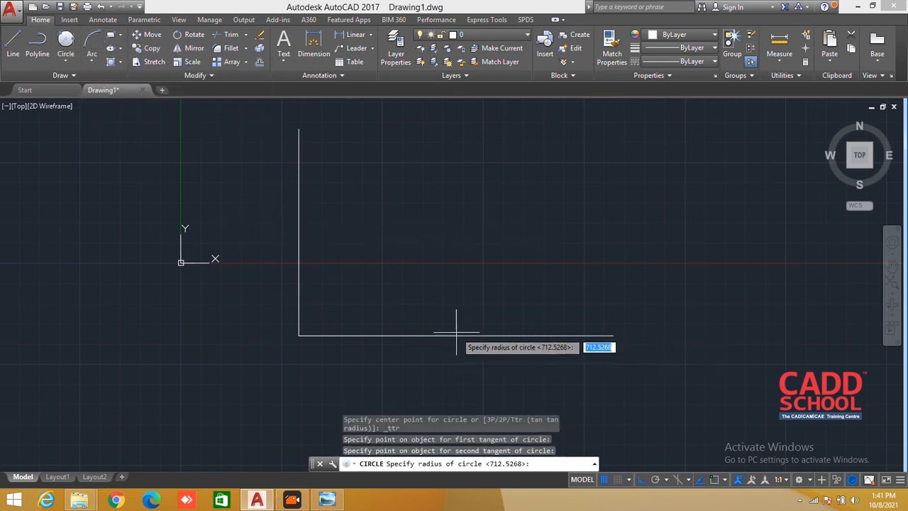
click(298, 335)
click(363, 332)
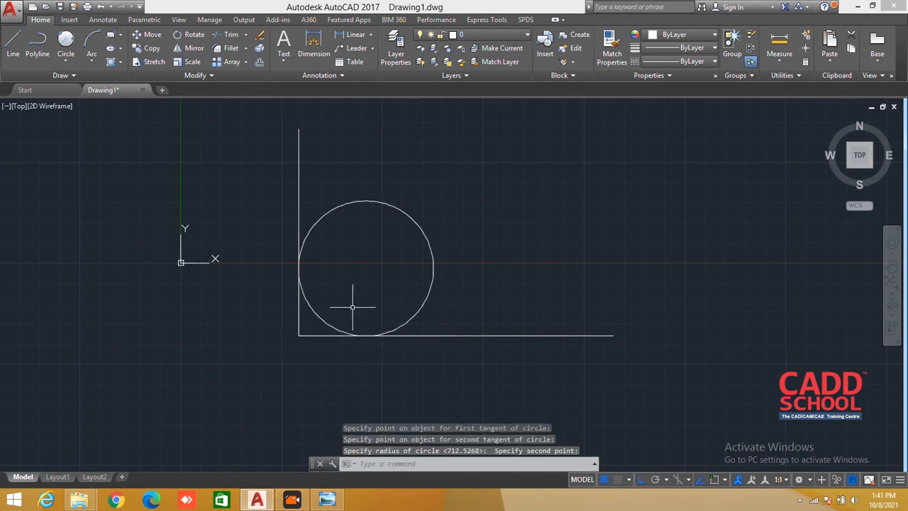
Undo the tangent circle and erase the two lines of the L shape.
key(ctrl+z)
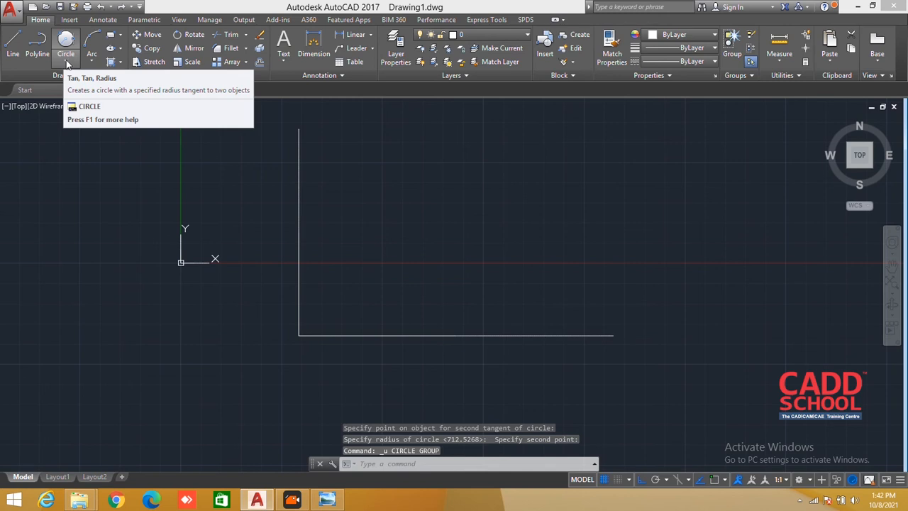
click(66, 62)
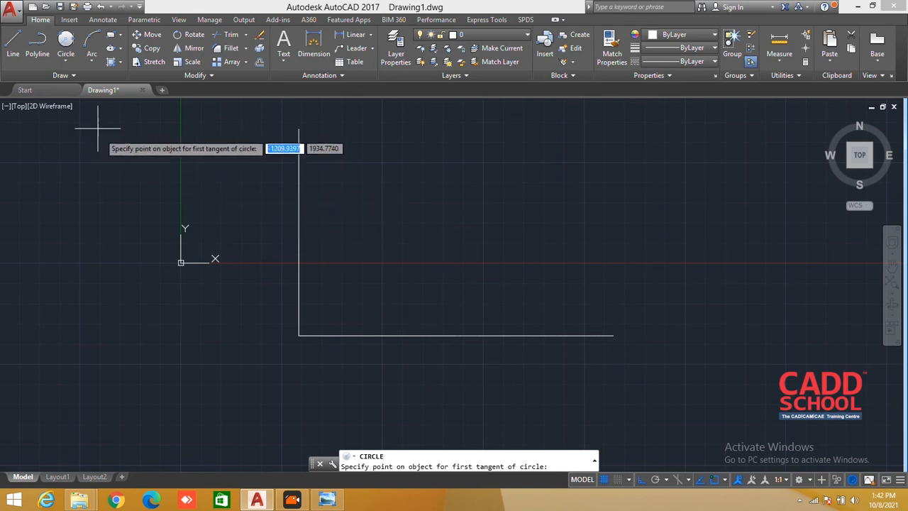
click(67, 61)
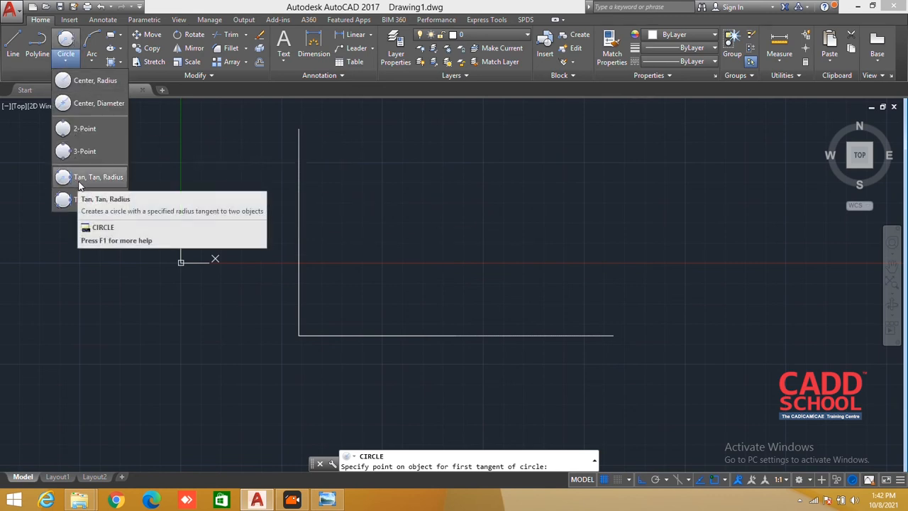
key(Escape)
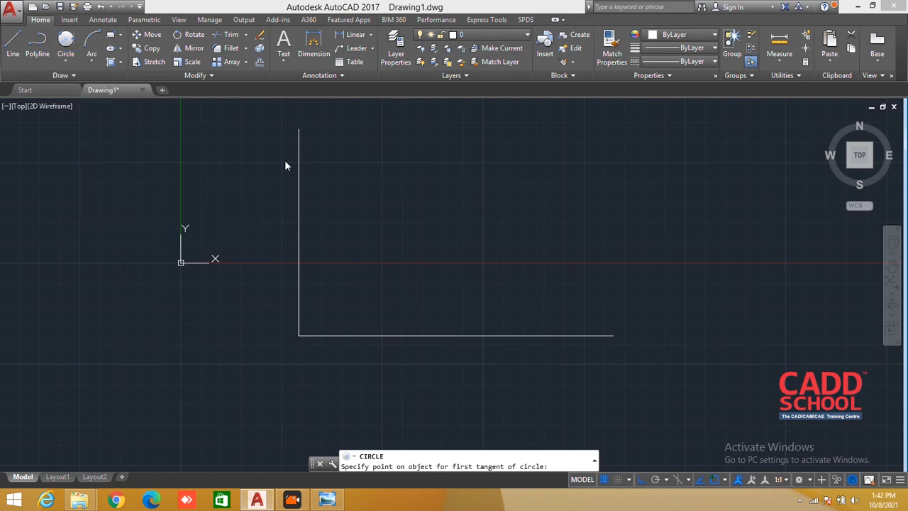
key(ctrl+a)
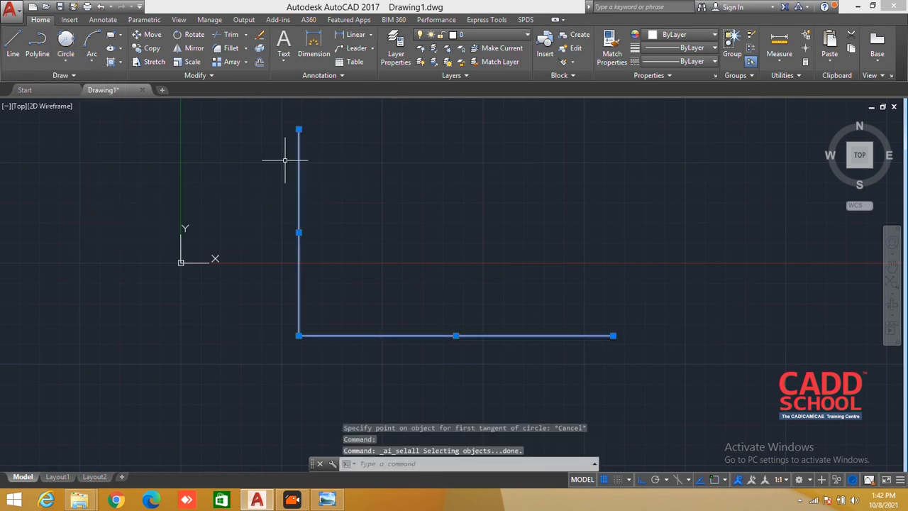
key(Delete)
scroll(286, 185, up, 4)
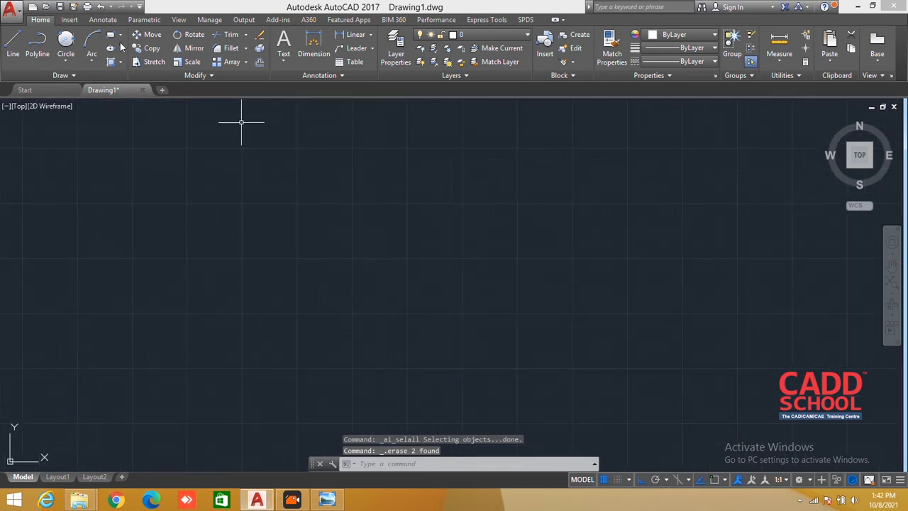
click(13, 43)
click(201, 197)
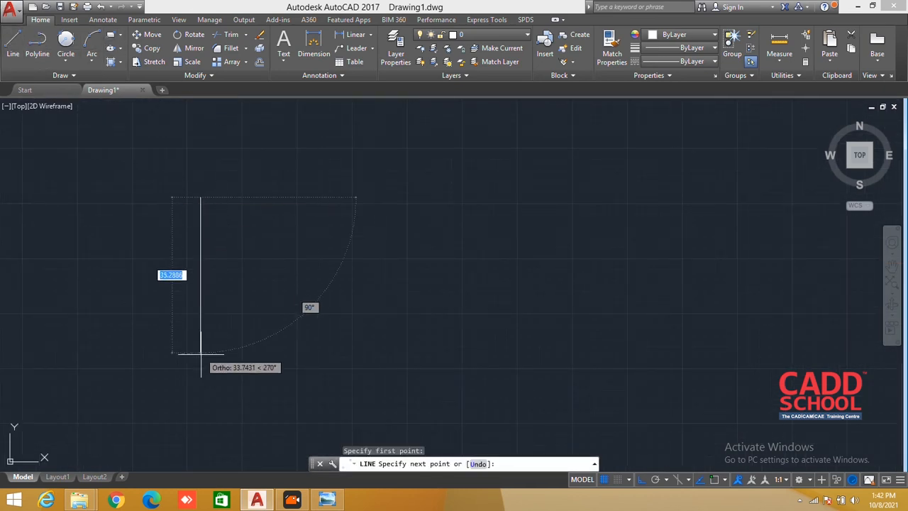
key(Escape)
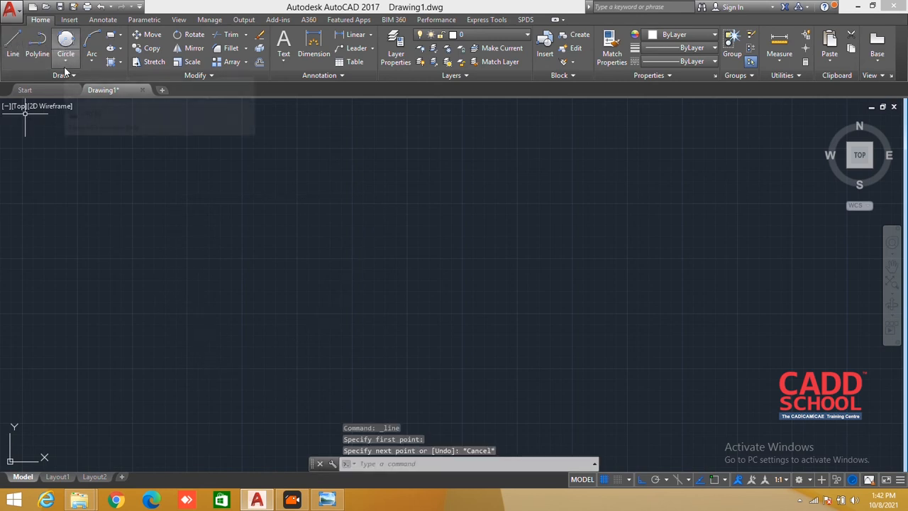
click(66, 61)
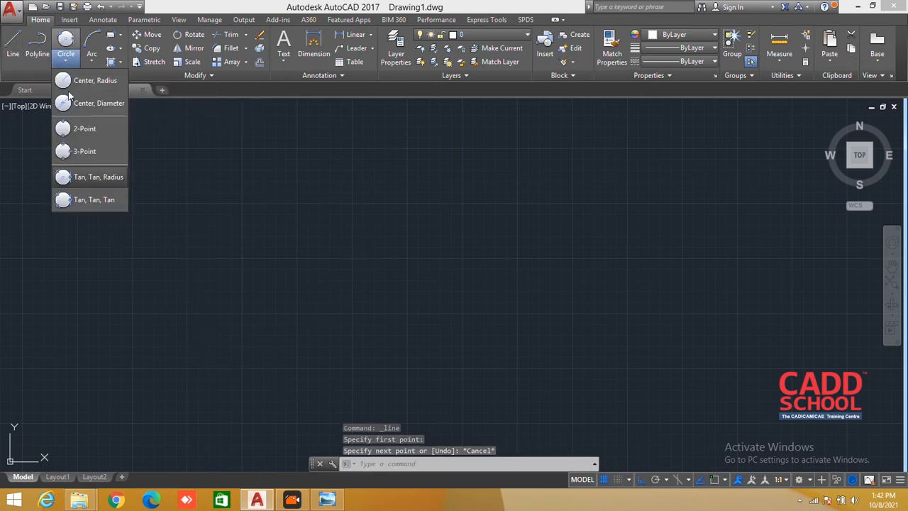
click(71, 184)
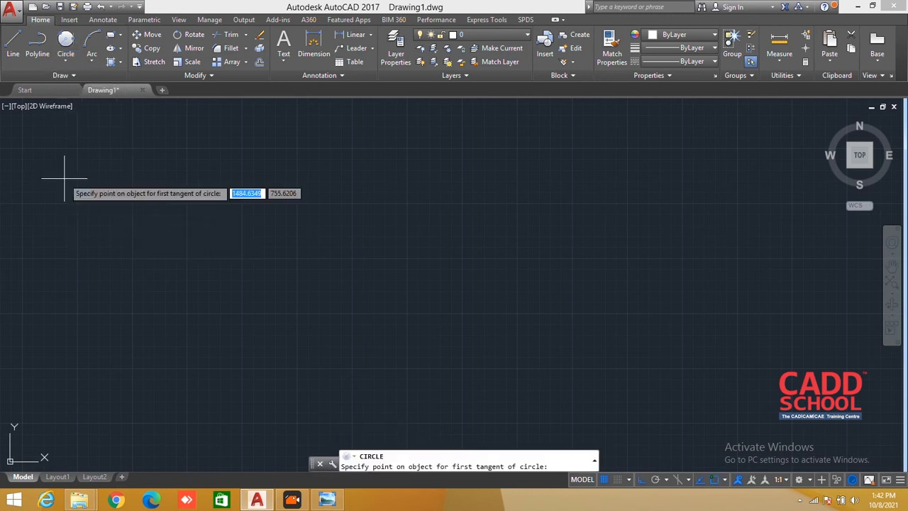
key(Escape)
click(66, 62)
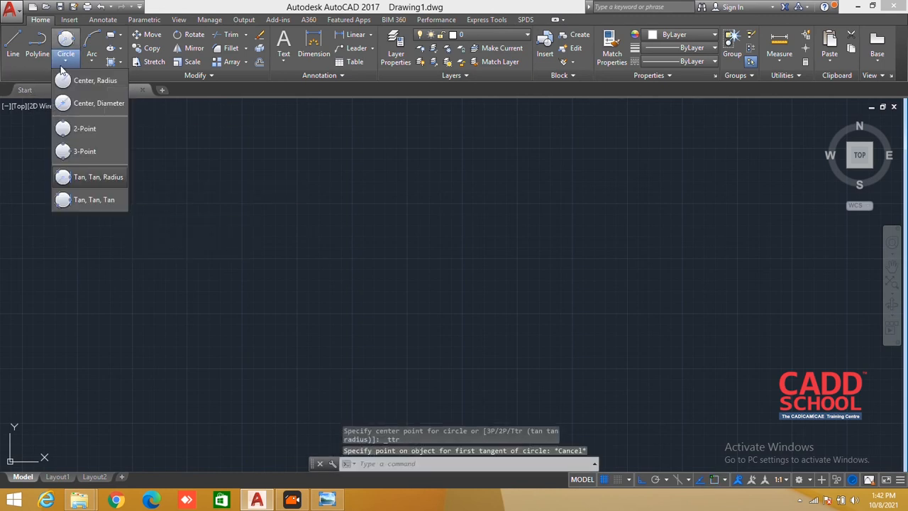
click(76, 177)
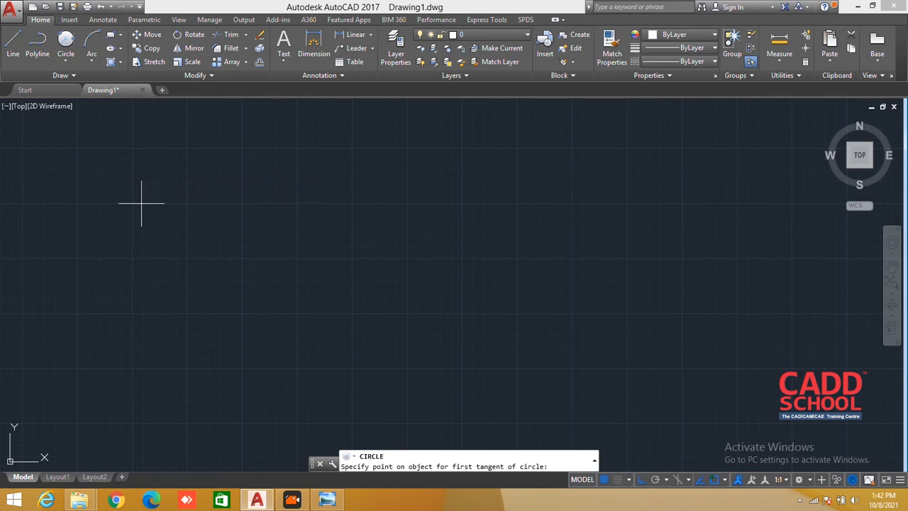
Draw an L shape with Line: a 60 mm vertical segment downwards, continued by a 60 mm horizontal segment to the right.
click(13, 44)
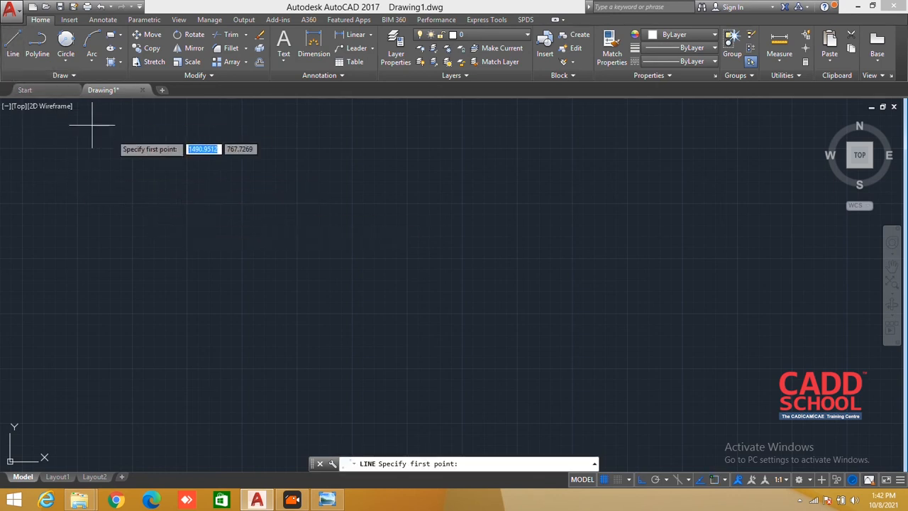
click(151, 138)
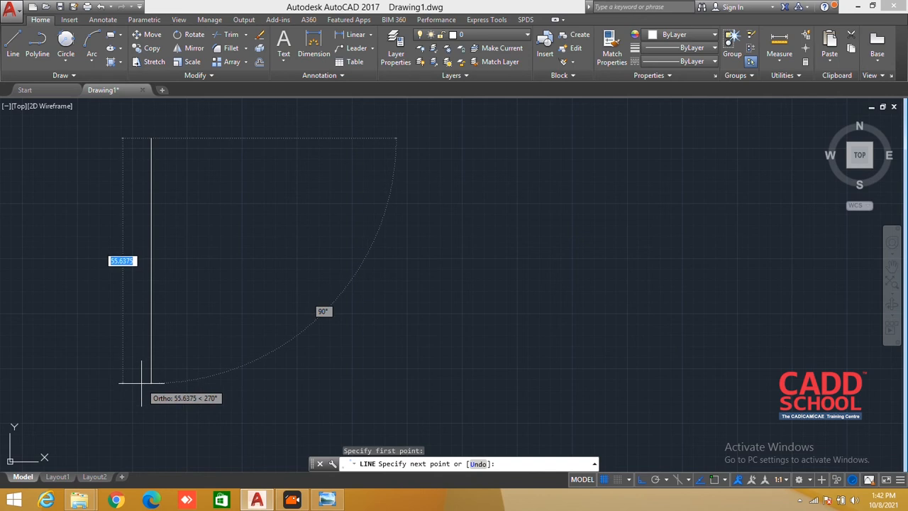
text(60)
key(Return)
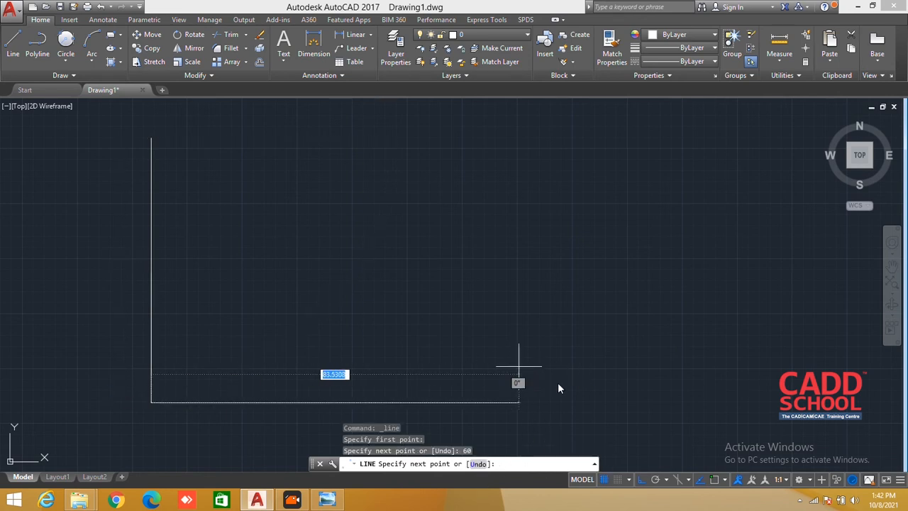
text(60)
key(Return)
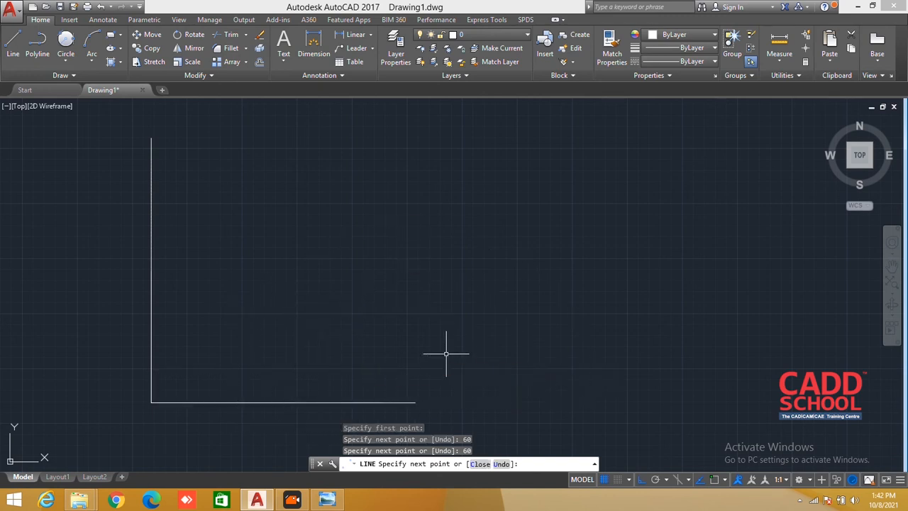
key(Escape)
middle_drag(192, 284, 205, 237)
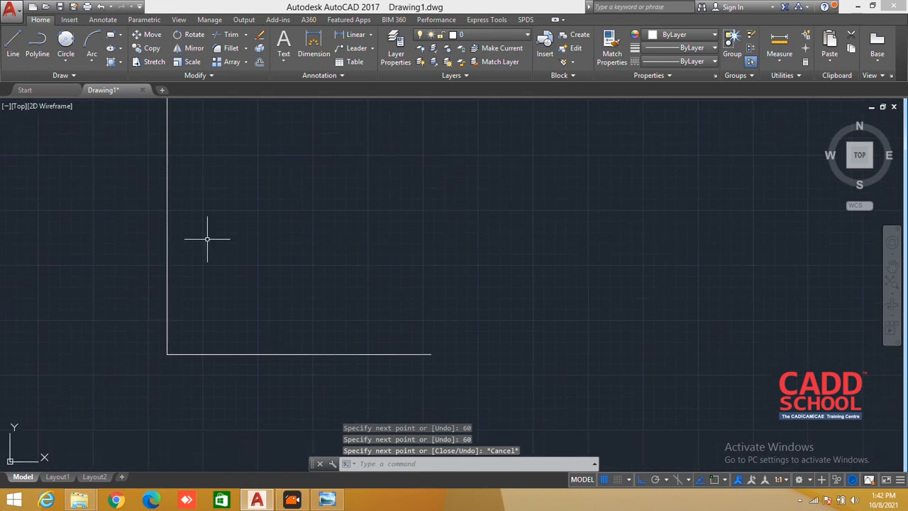
Draw a Tan, Tan, Radius circle of radius 20 mm touching the vertical and horizontal lines of the L shape.
click(65, 60)
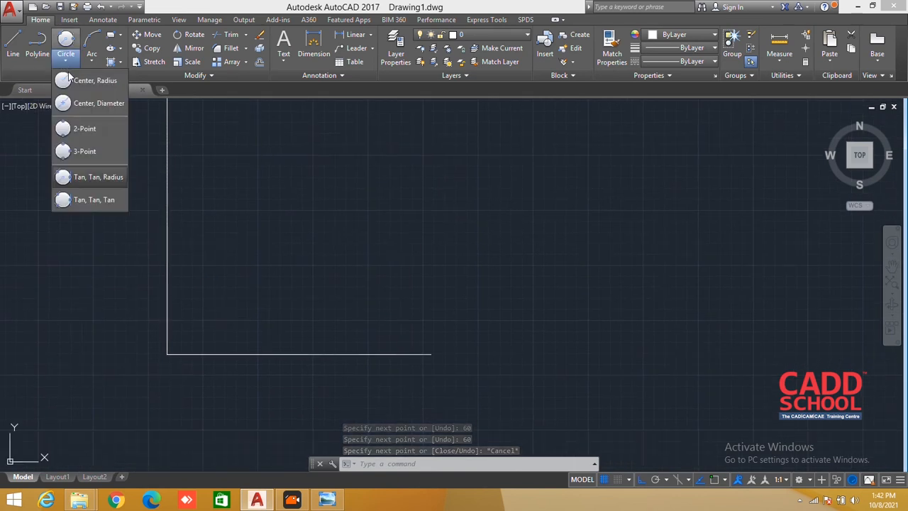
click(92, 176)
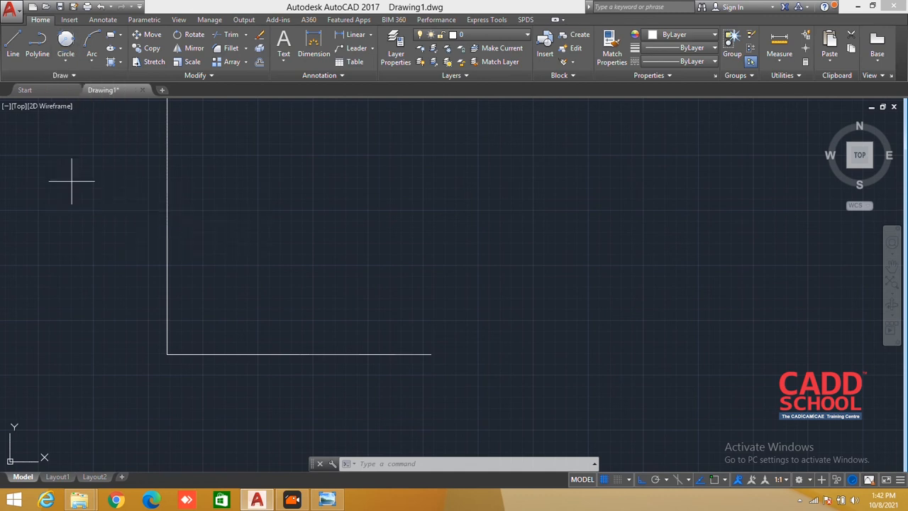
click(166, 186)
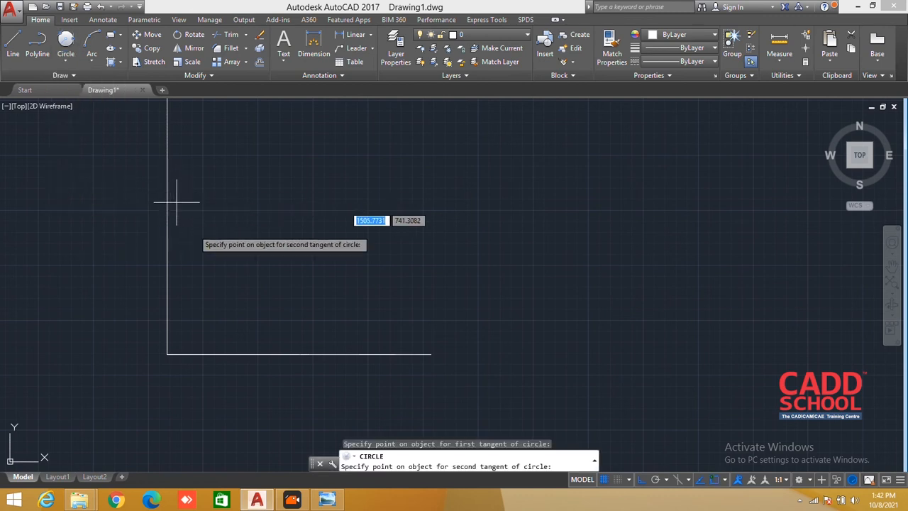
click(293, 354)
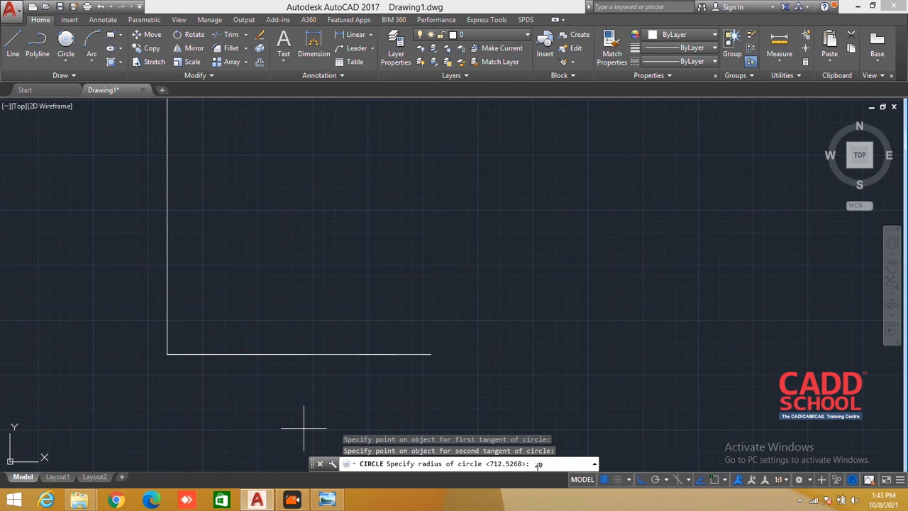
key(Return)
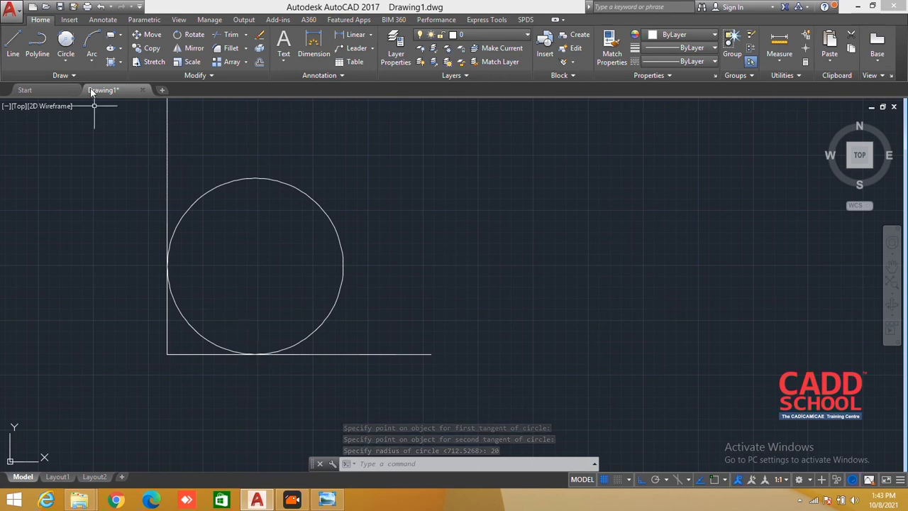
Draw a second Tan, Tan, Radius circle on the same two lines with a radius of 3 mm.
click(66, 41)
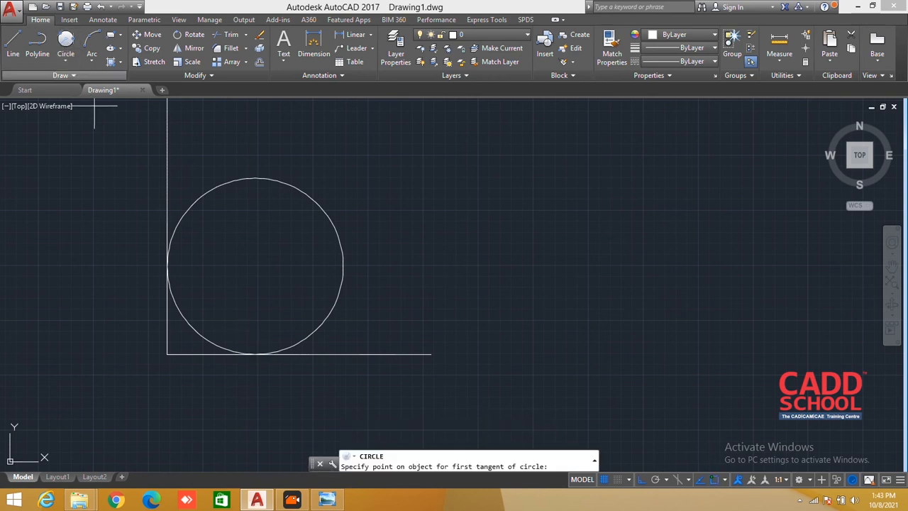
click(166, 158)
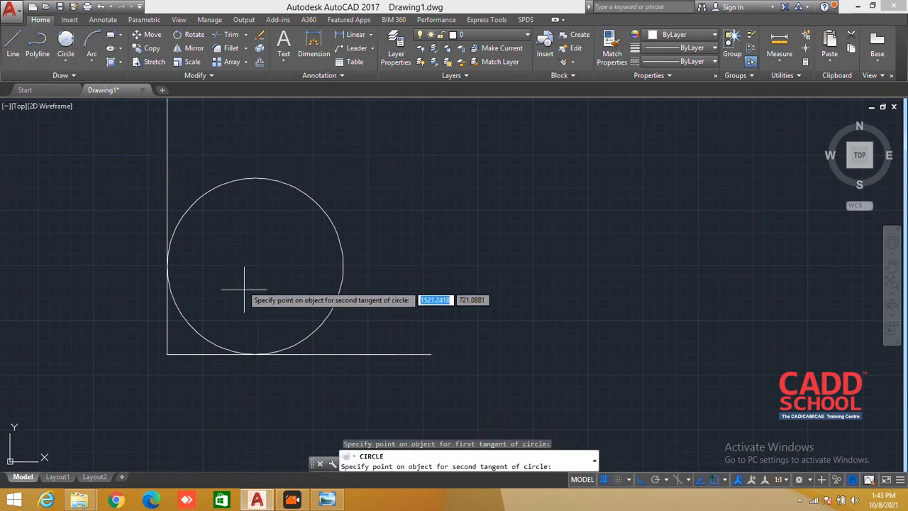
click(328, 353)
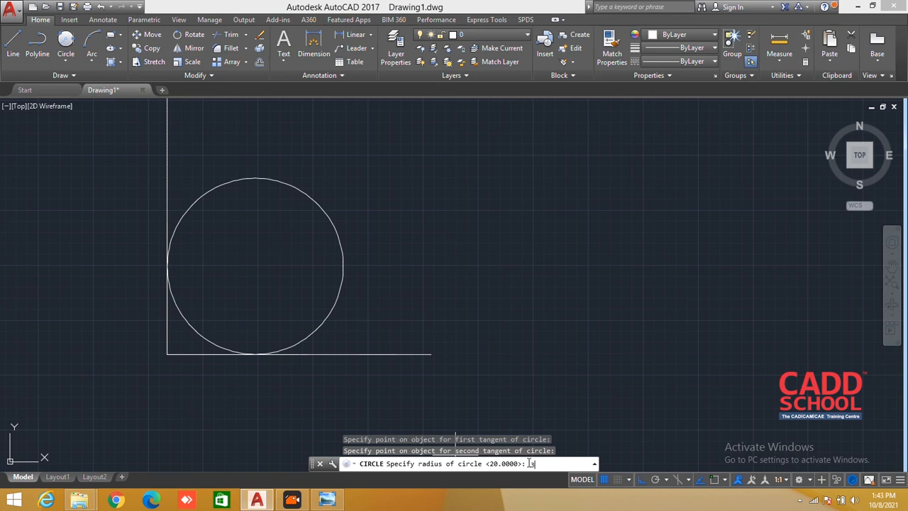
key(Return)
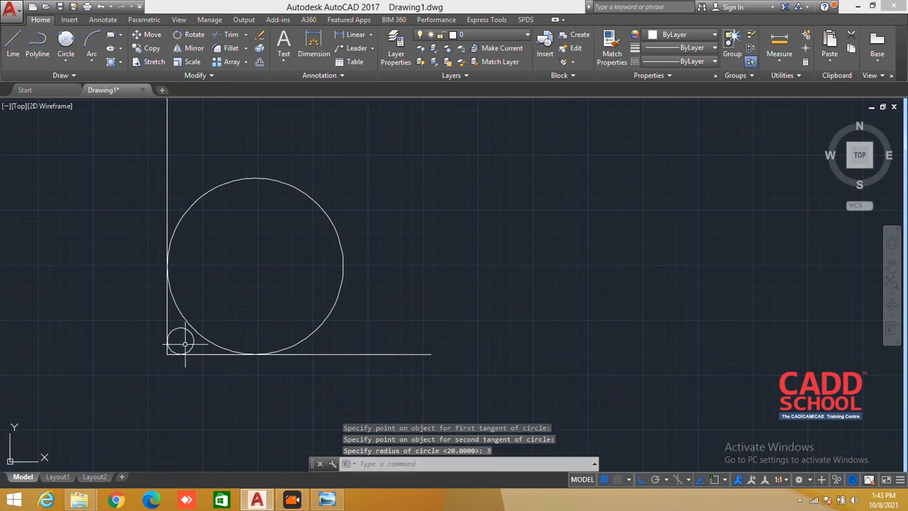
Examine closely how the small circle touches the two lines near the corner of the L shape.
scroll(184, 344, up, 5)
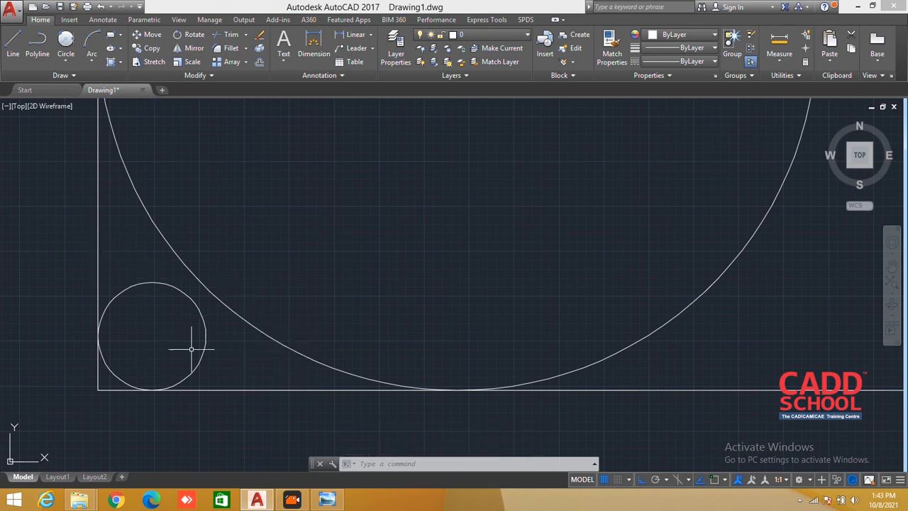
scroll(232, 387, down, 4)
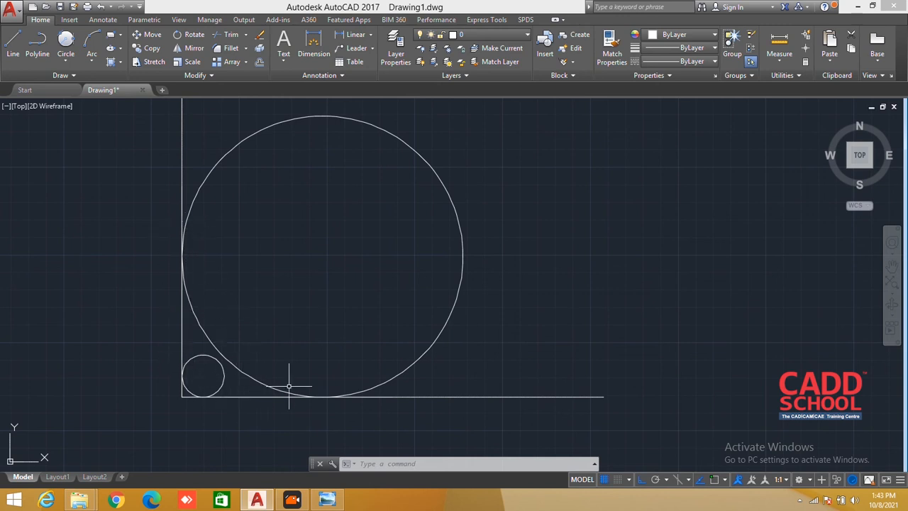
scroll(200, 388, up, 4)
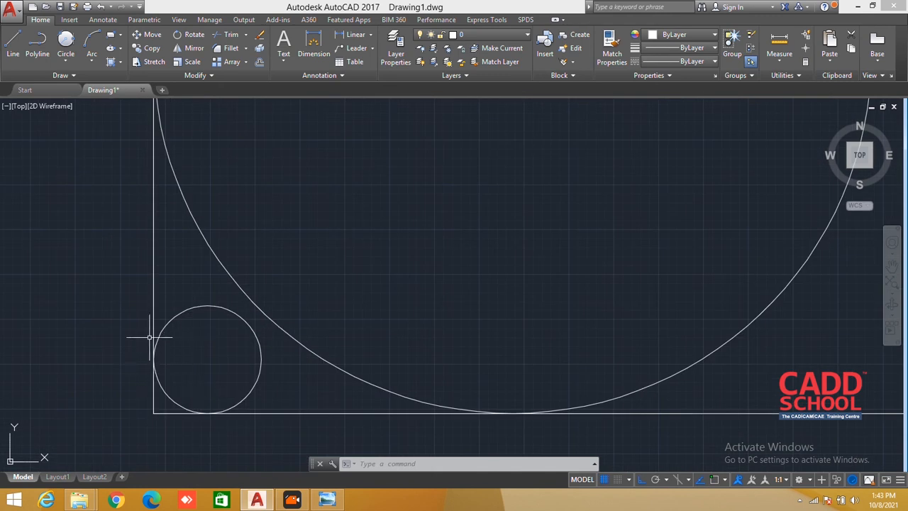
scroll(152, 413, up, 6)
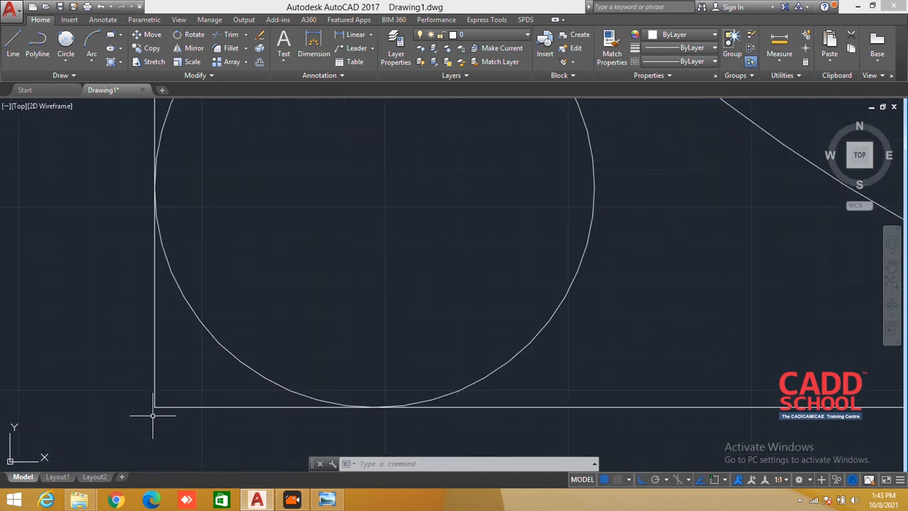
scroll(151, 401, up, 2)
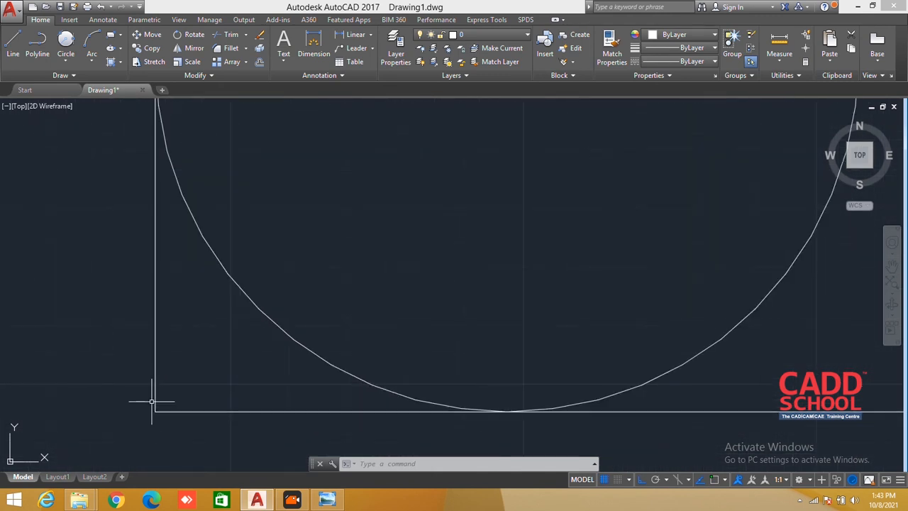
scroll(154, 404, down, 10)
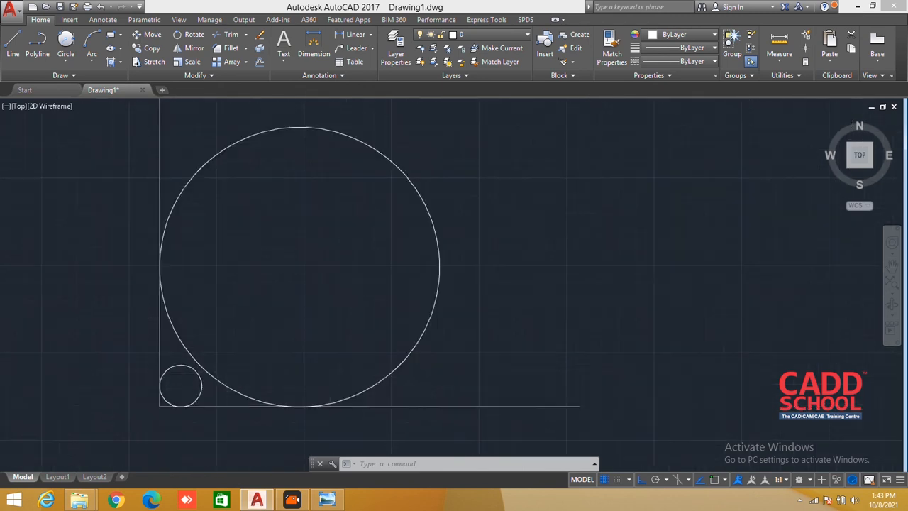
Erase the L shape together with both tangent circles.
middle_drag(179, 385, 200, 344)
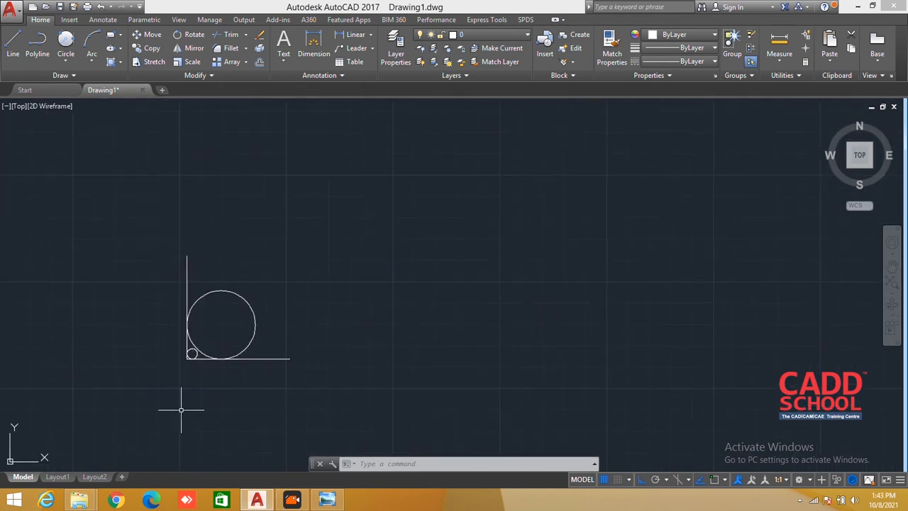
mouse_move(182, 389)
mouse_down()
mouse_move(210, 392)
mouse_move(341, 305)
mouse_move(173, 162)
mouse_move(151, 193)
mouse_up()
key(Delete)
text(l)
key(Return)
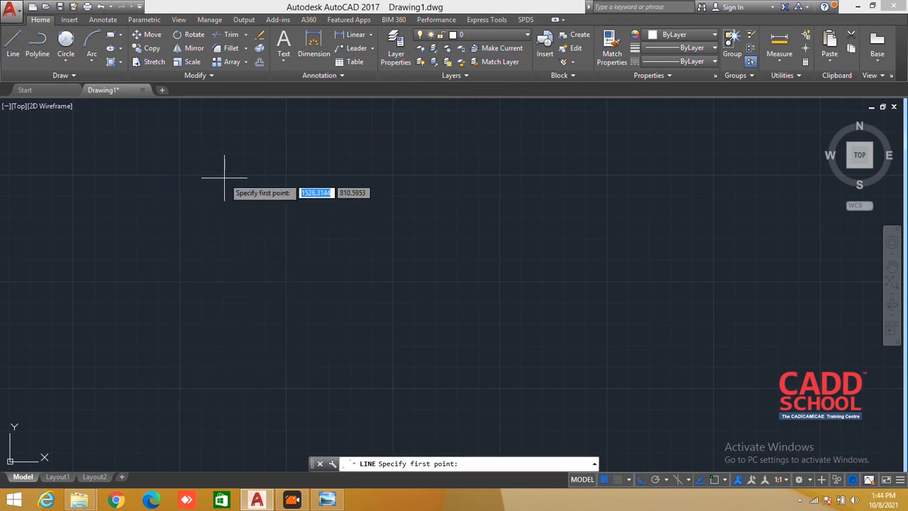
click(225, 178)
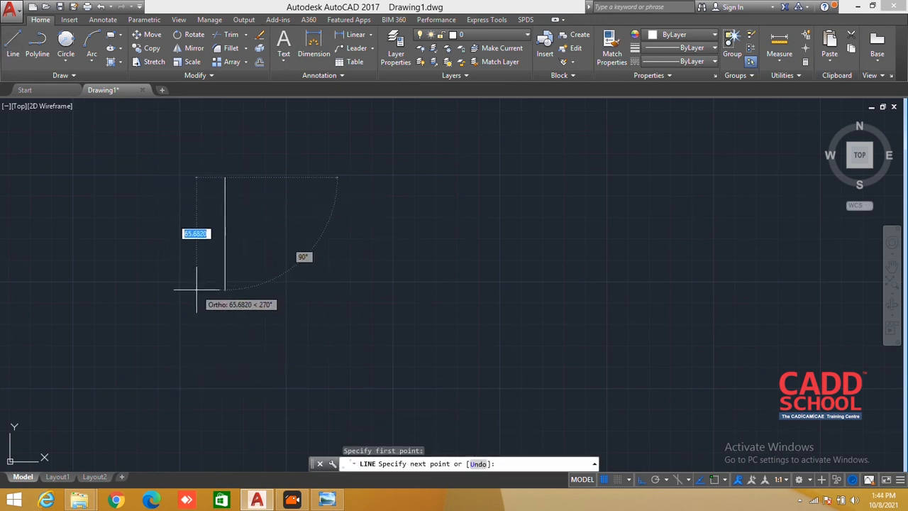
click(208, 324)
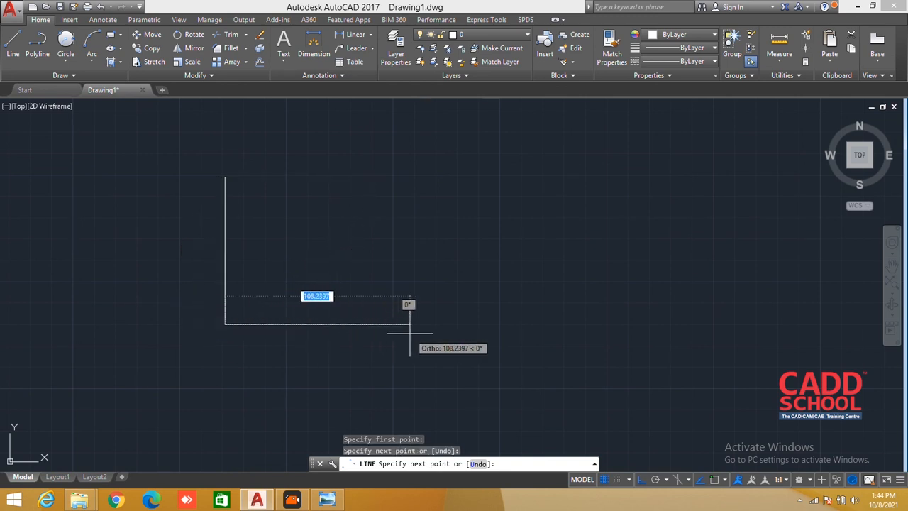
key(Escape)
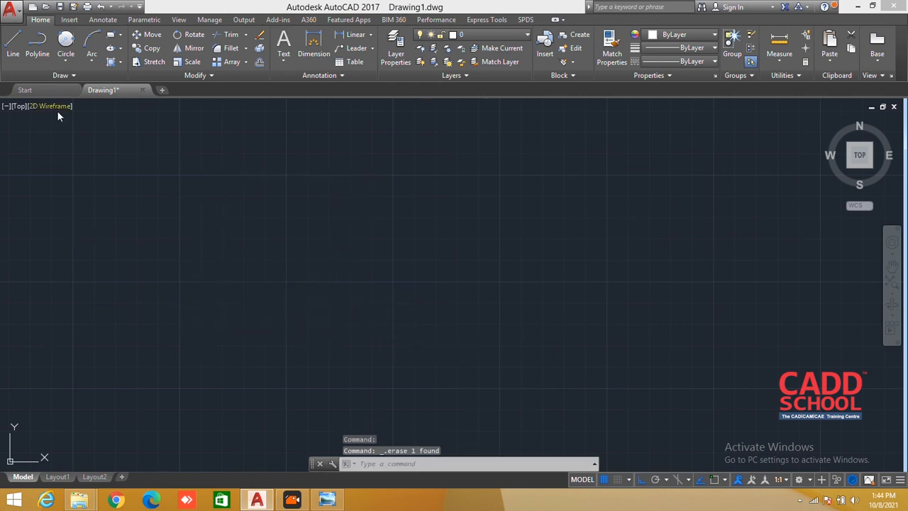
Turn Ortho off and draw a closed triangle of three lines with its apex up and a nearly horizontal base.
click(642, 480)
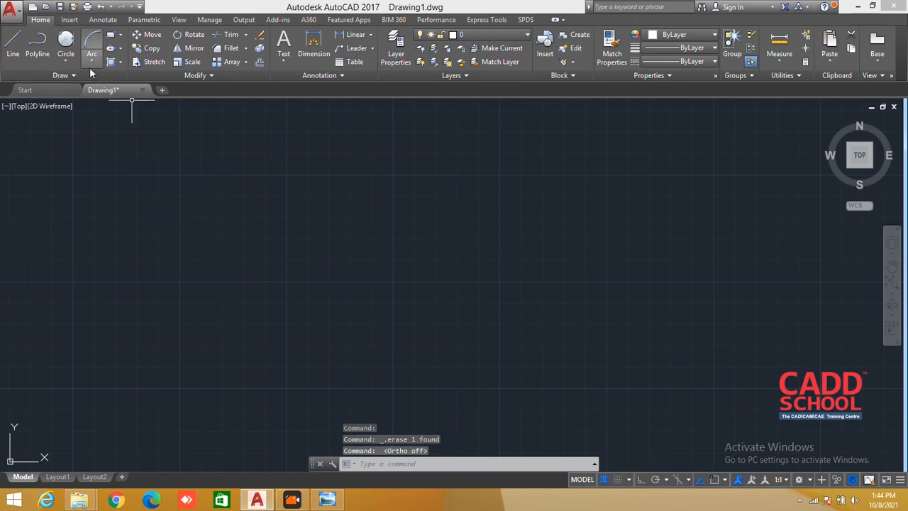
click(60, 61)
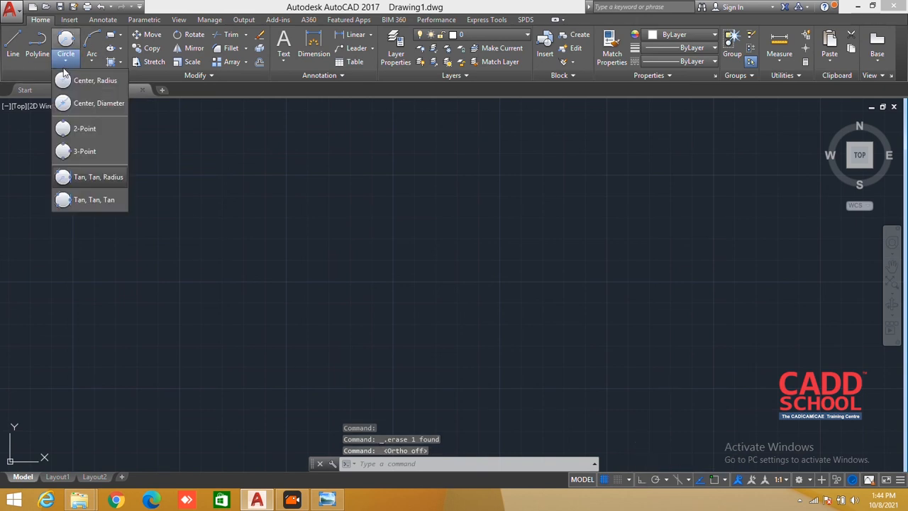
click(76, 202)
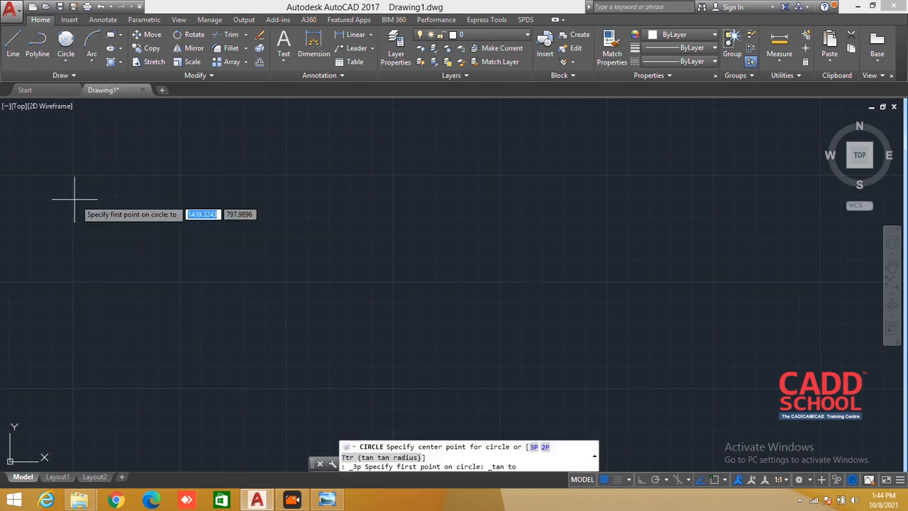
click(12, 56)
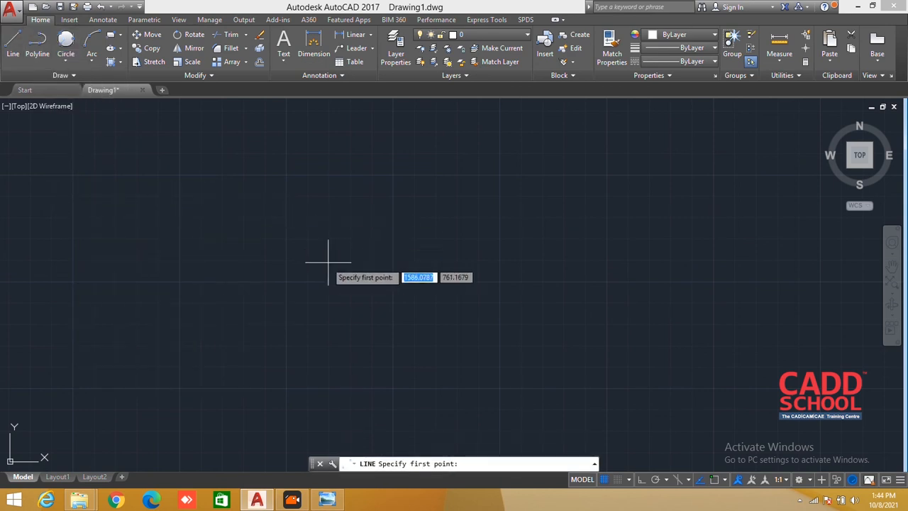
click(325, 198)
click(232, 318)
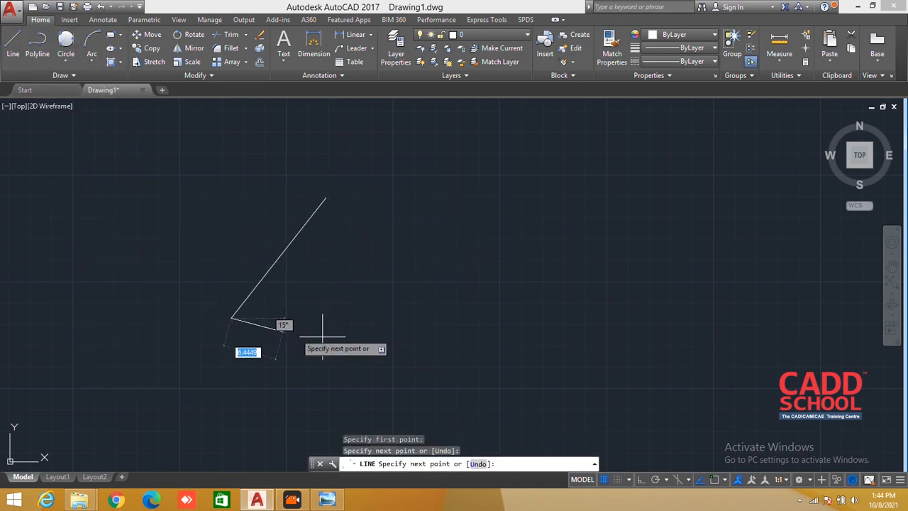
click(426, 321)
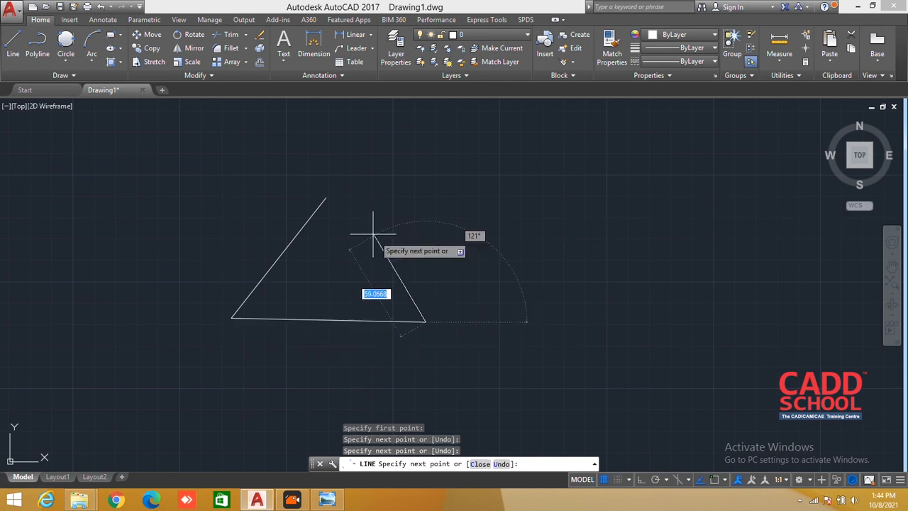
click(327, 192)
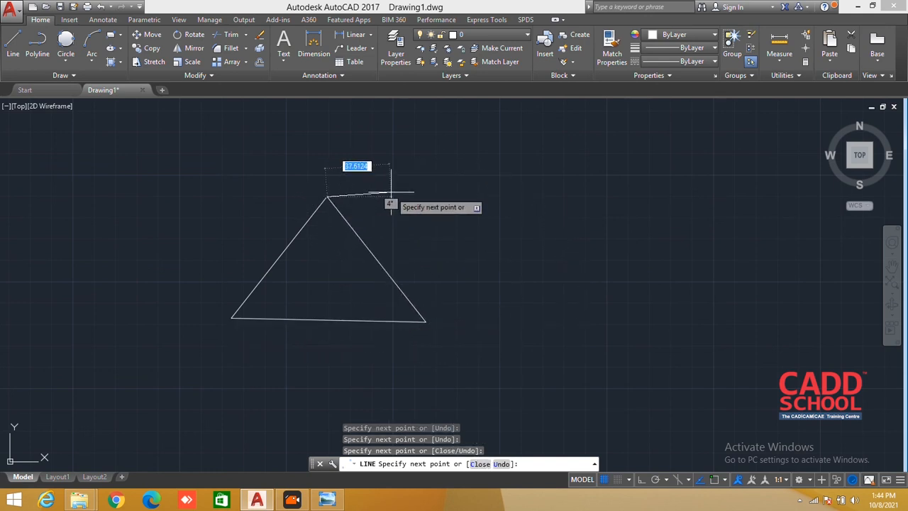
key(Escape)
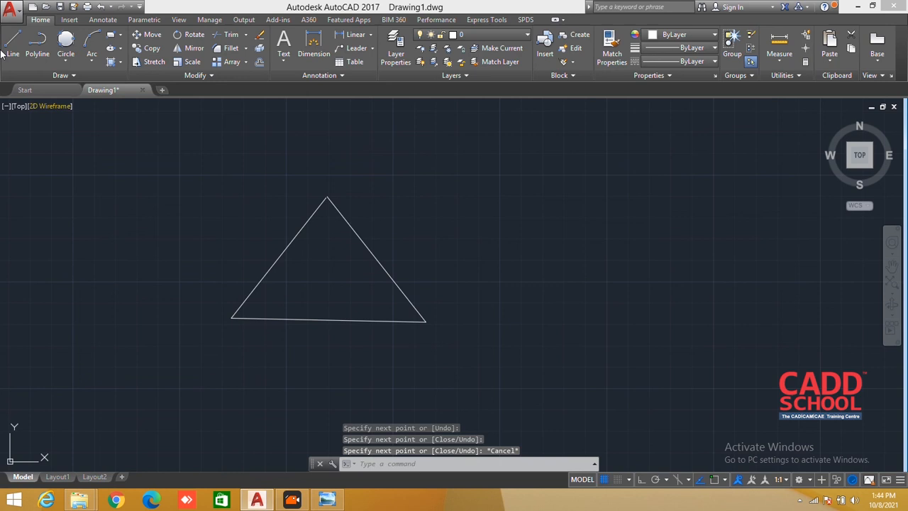
Draw a Tan, Tan, Tan circle inside the triangle, touching its left side, base and right side.
click(65, 62)
click(93, 107)
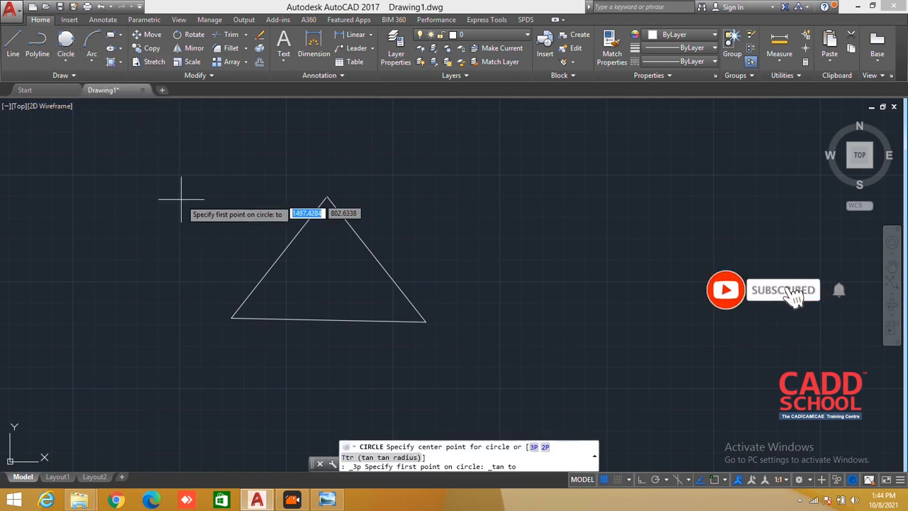
click(263, 259)
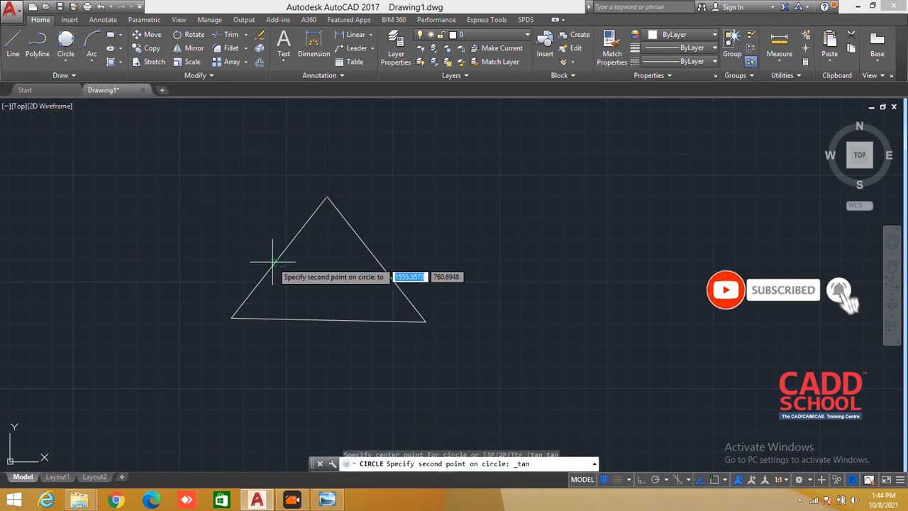
click(319, 318)
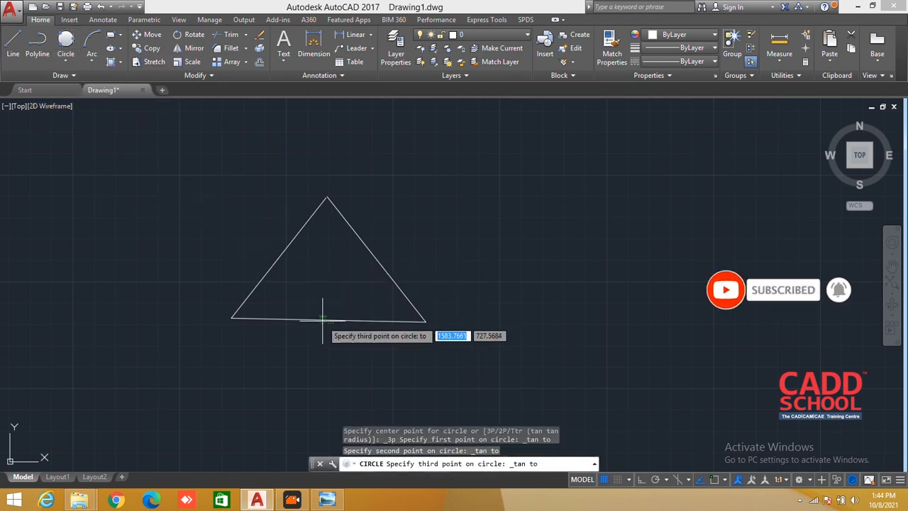
click(384, 276)
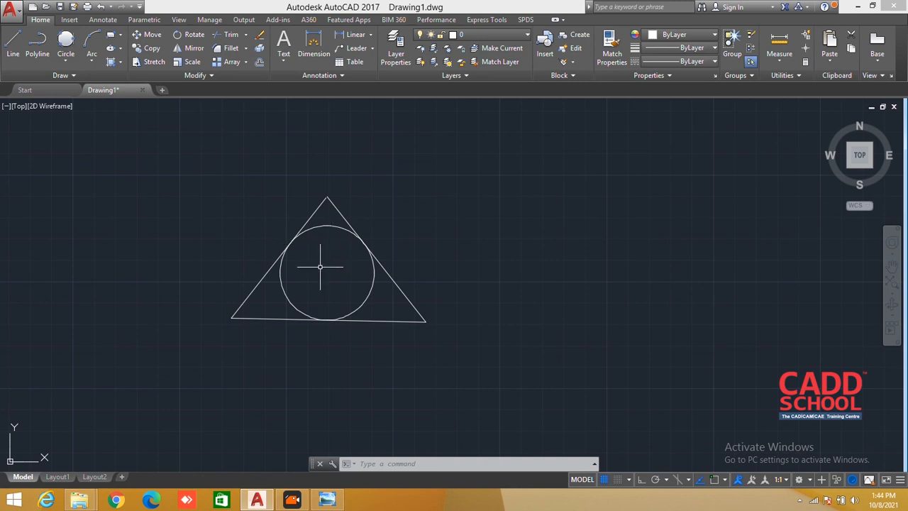
scroll(313, 307, down, 2)
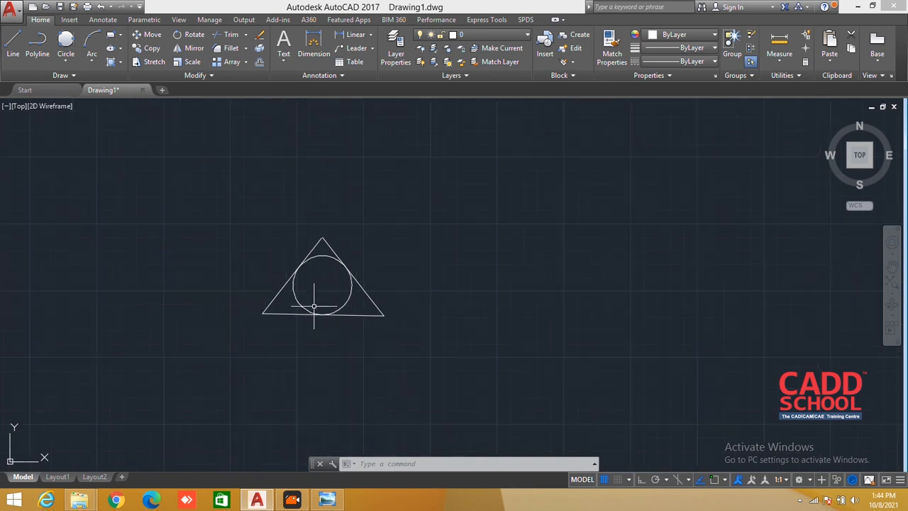
scroll(356, 293, up, 2)
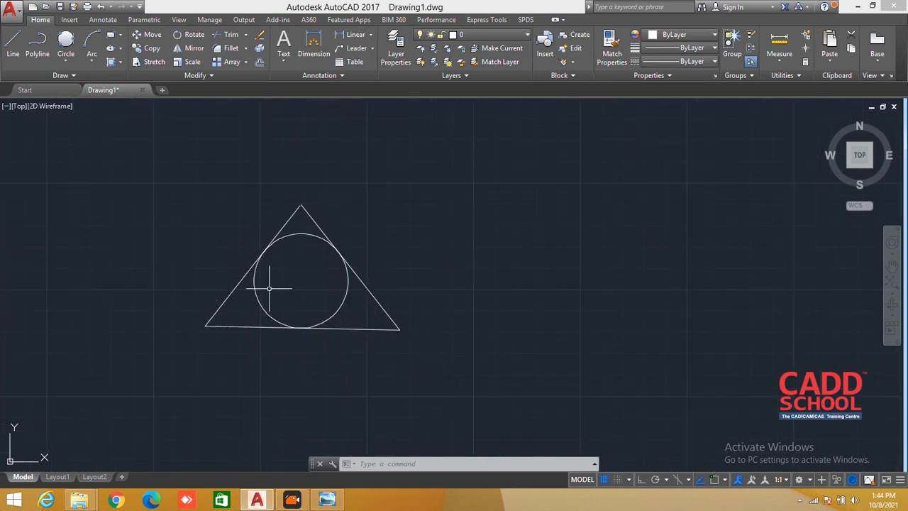
scroll(270, 288, down, 2)
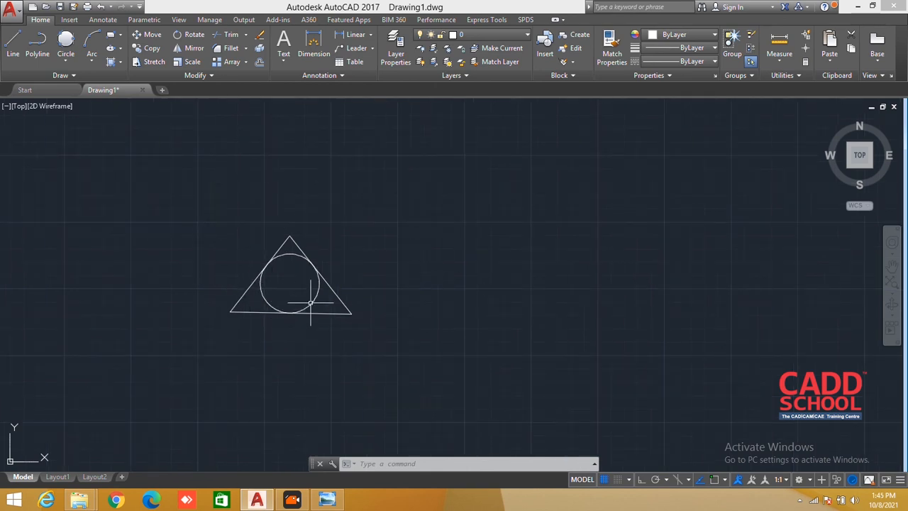
scroll(314, 295, down, 2)
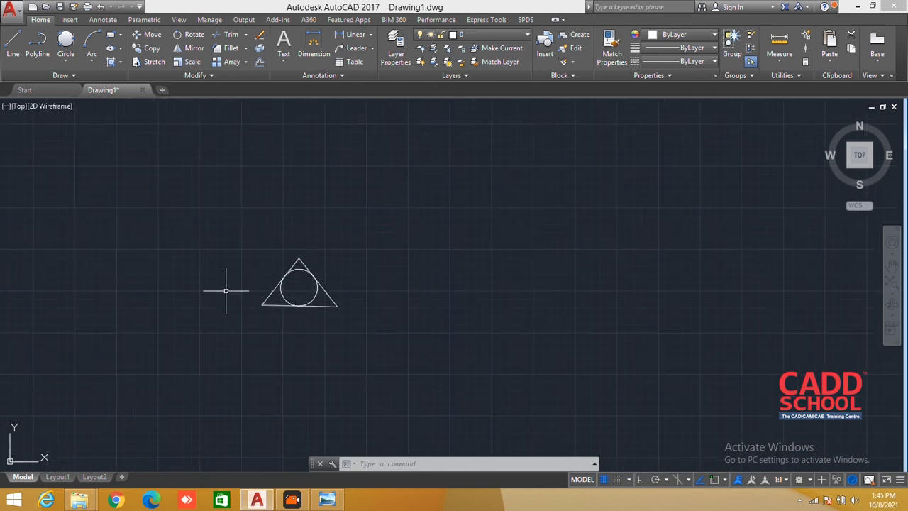
scroll(266, 251, up, 2)
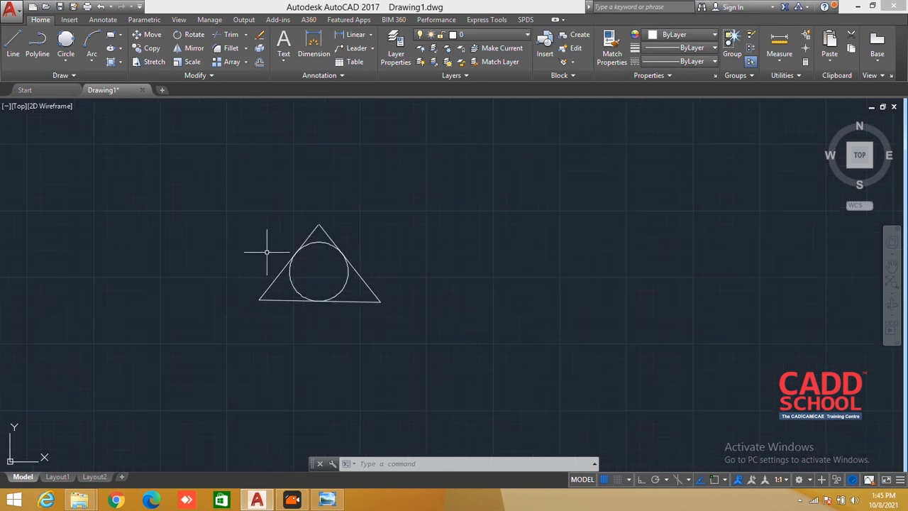
scroll(295, 269, up, 4)
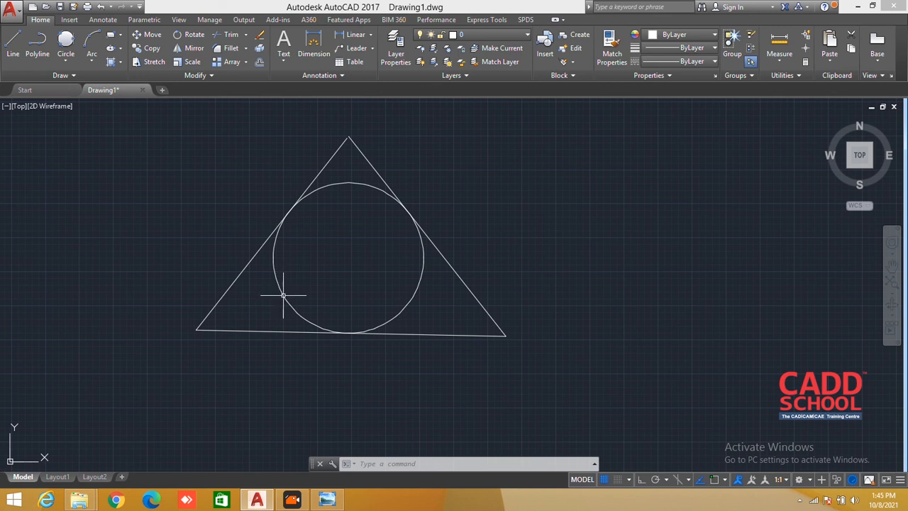
scroll(284, 295, down, 2)
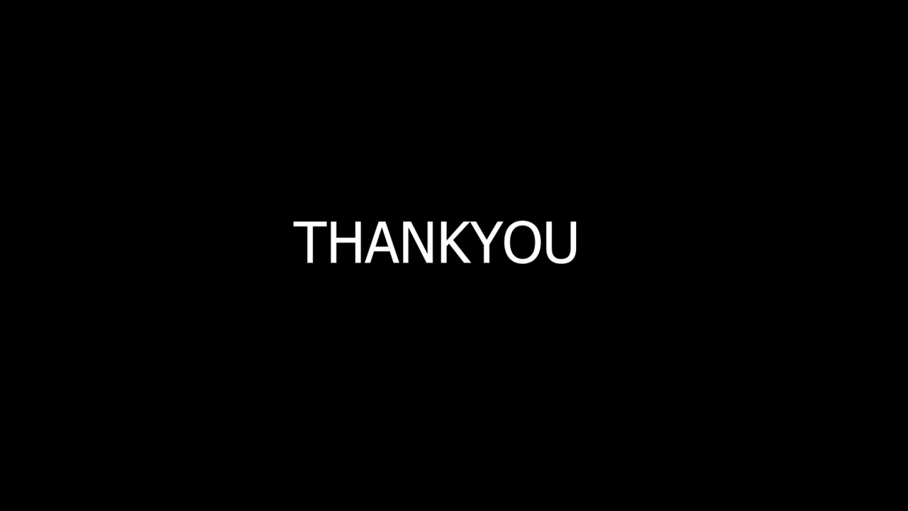